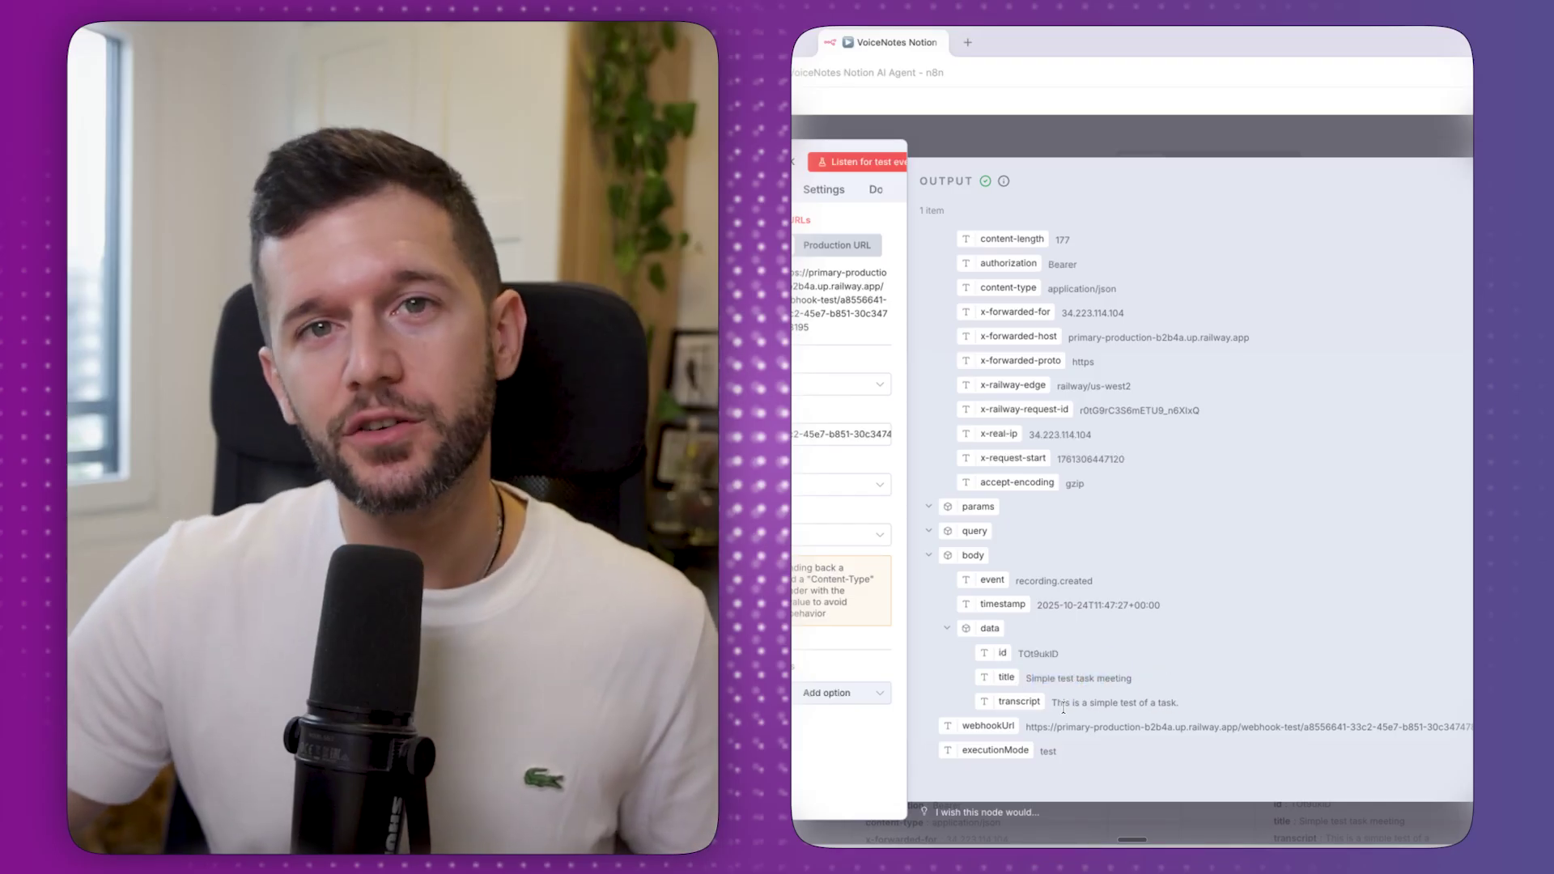
Step: Close the Webhook node's captured test request and pan across the workflow canvas
key(Escape)
scroll(1198, 532, right, 3)
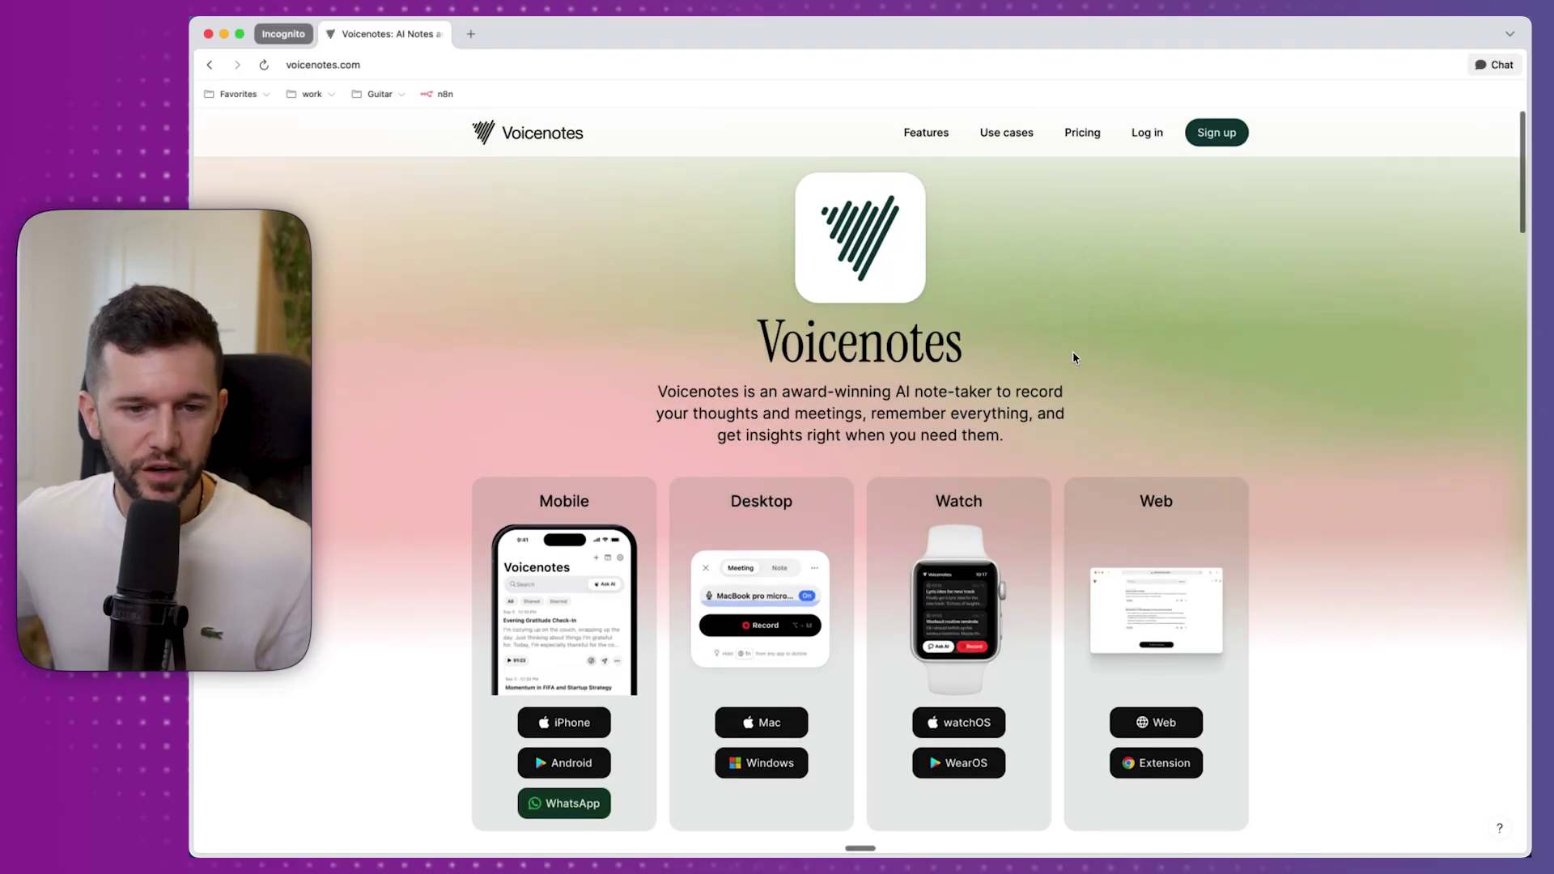
Step: Scroll to Voicenotes pricing: Individual $14.99/month or $99.99/year, Teams $49/month
scroll(586, 665, down, 1)
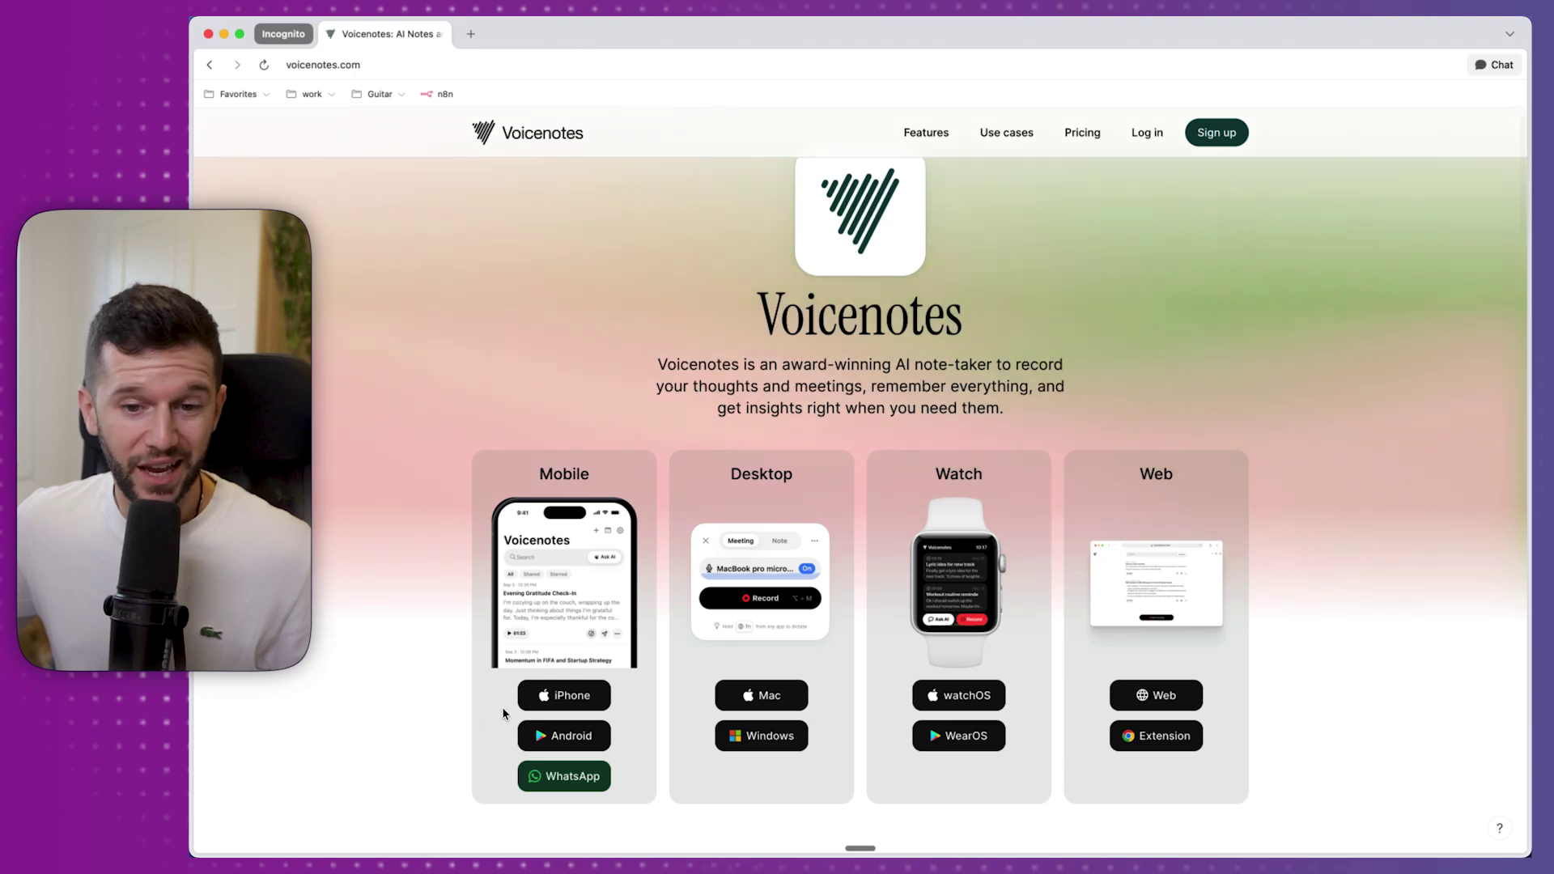
scroll(1102, 417, down, 1)
scroll(1042, 508, down, 1)
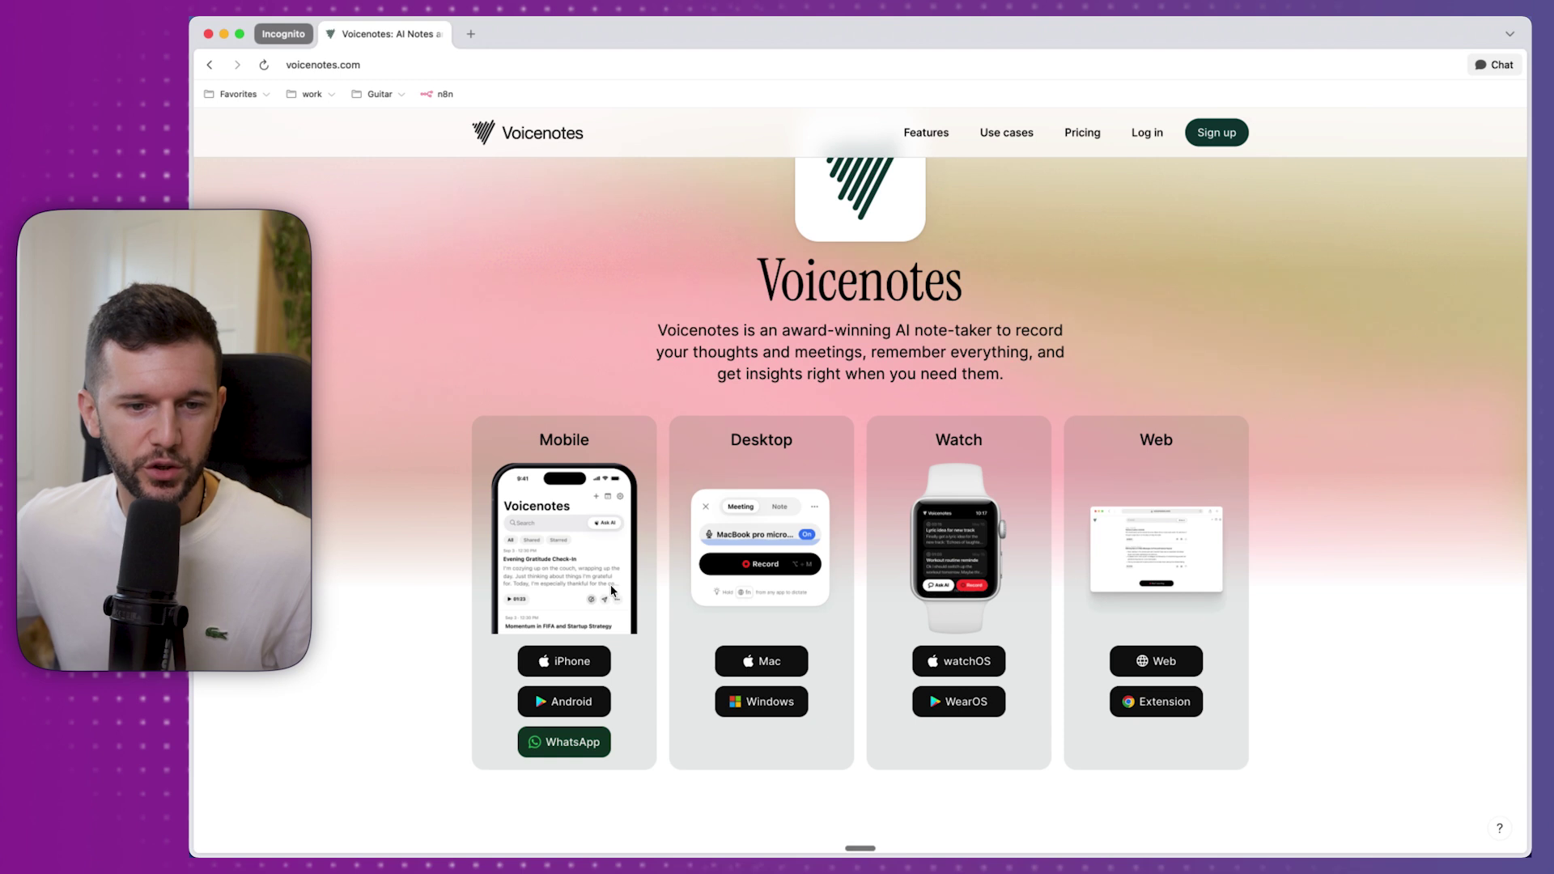
scroll(842, 526, down, 20)
scroll(805, 459, down, 15)
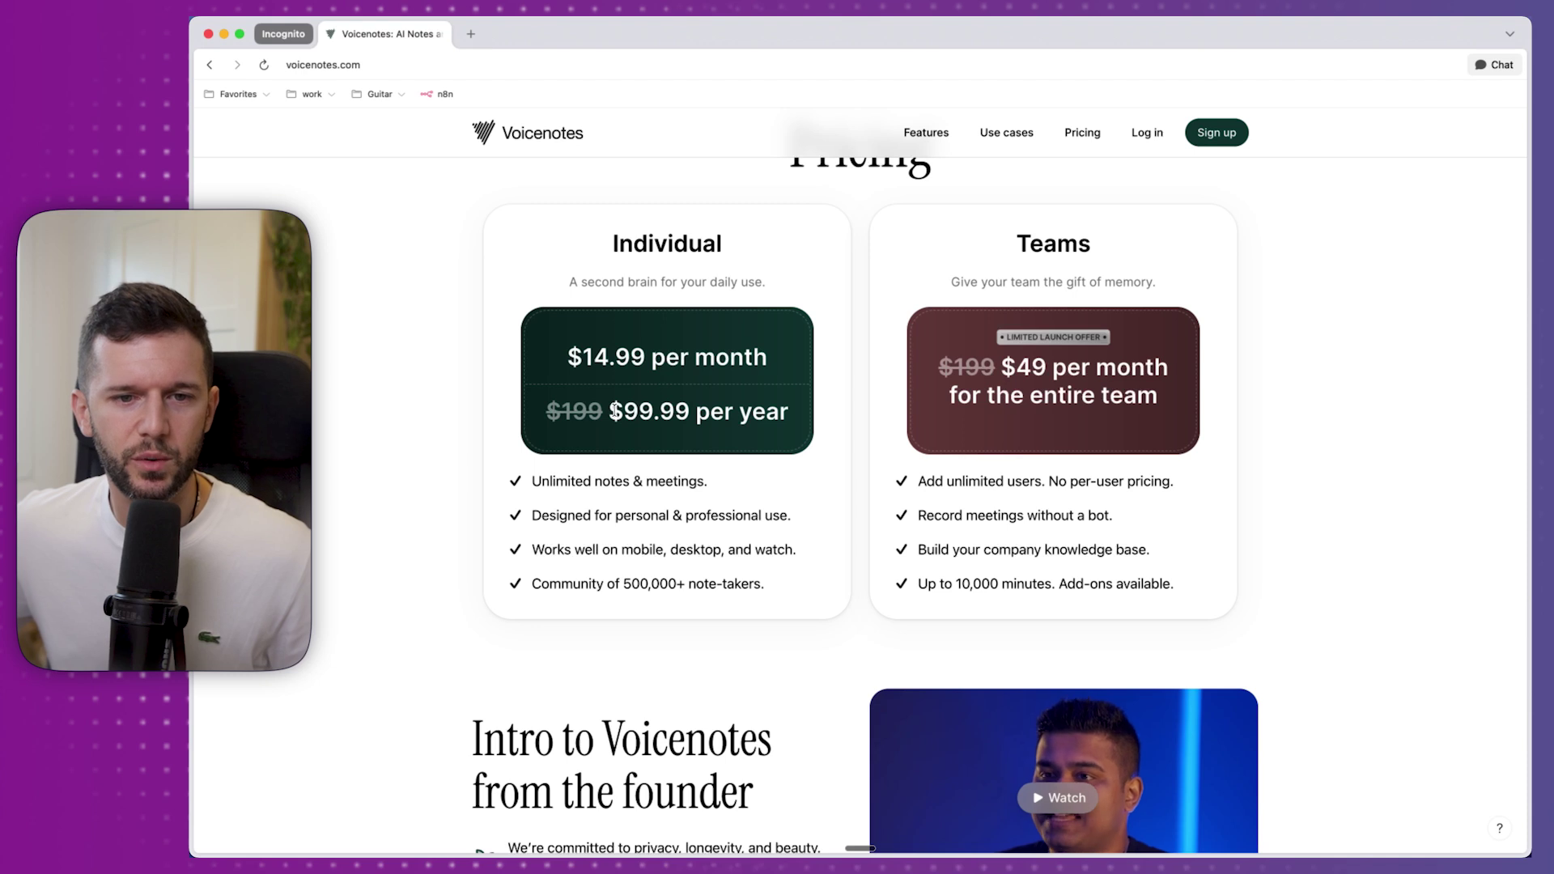
drag(611, 411, 657, 403)
click(792, 413)
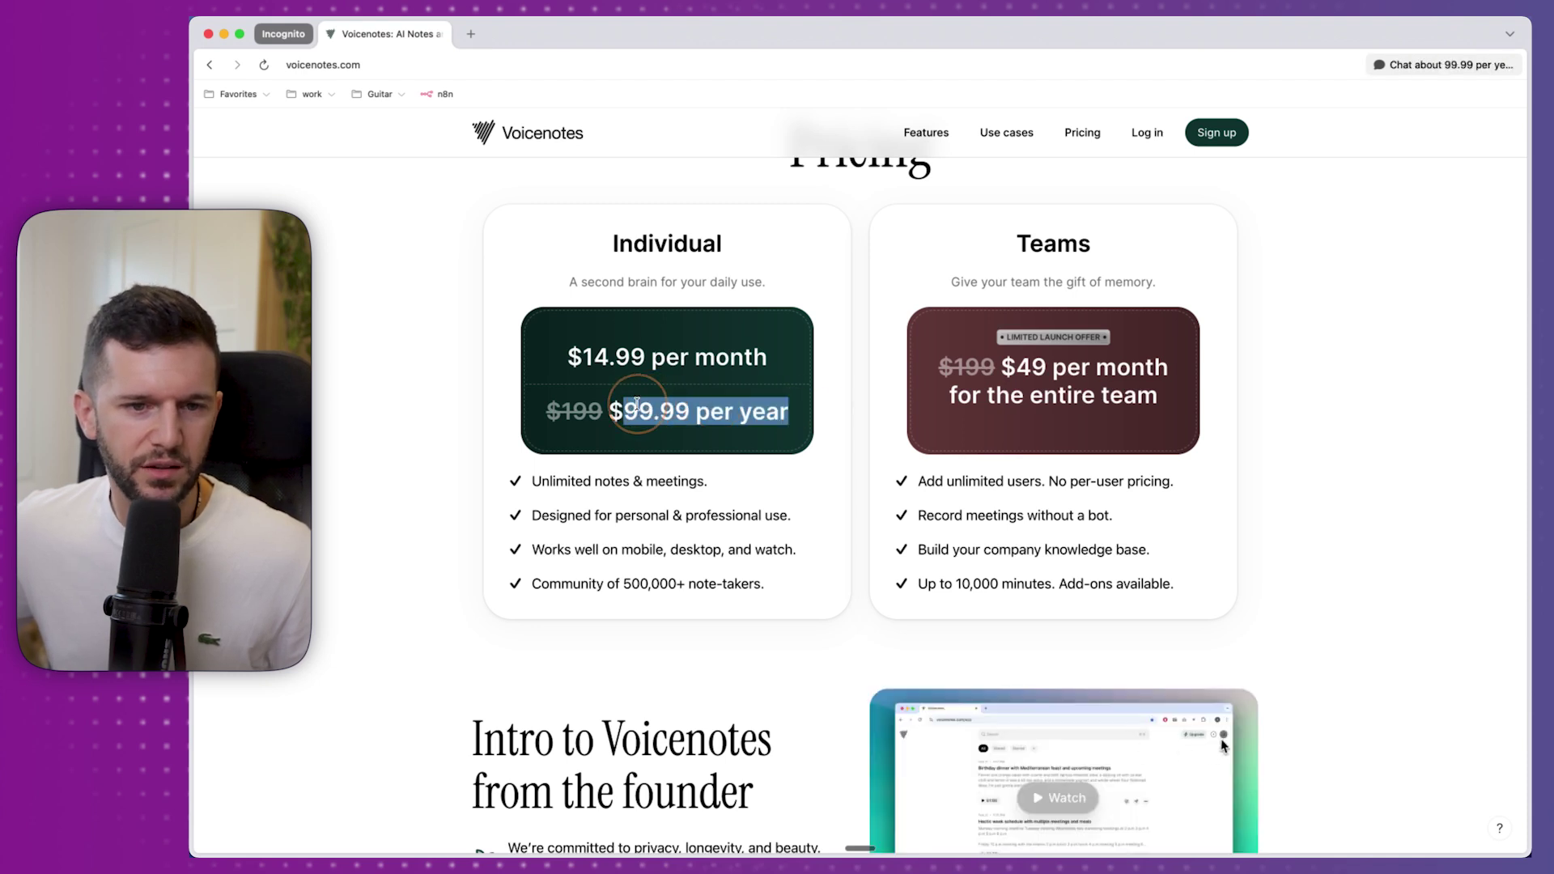
click(781, 494)
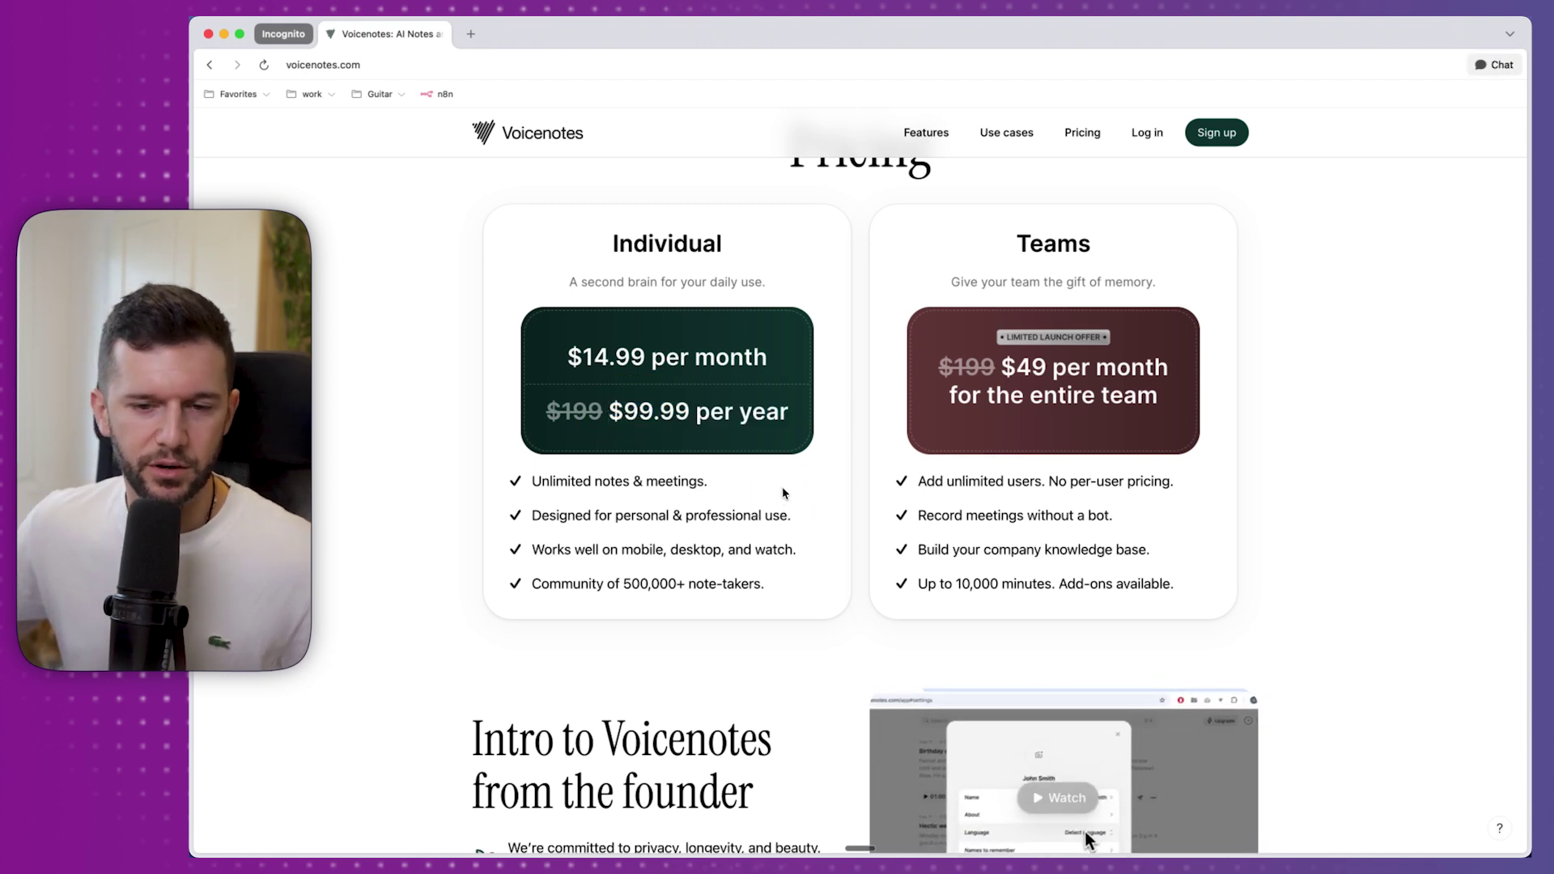
scroll(782, 492, up, 1)
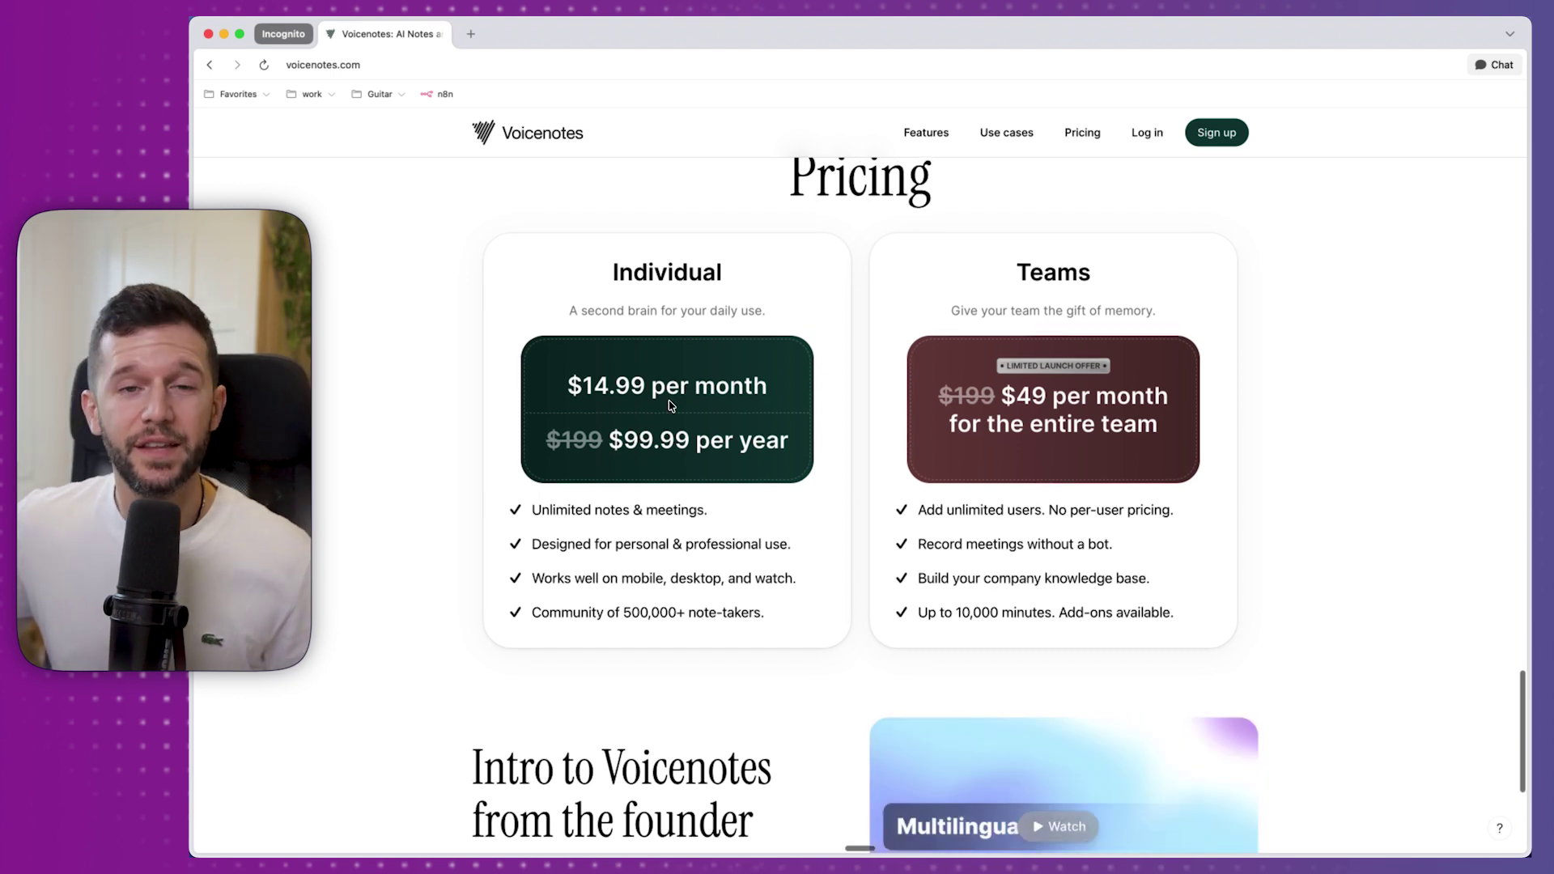
Step: View the VoiceNotes Notion AI Agent workflow canvas with its webhook, agent, model and Notion tools
scroll(668, 400, up, 1)
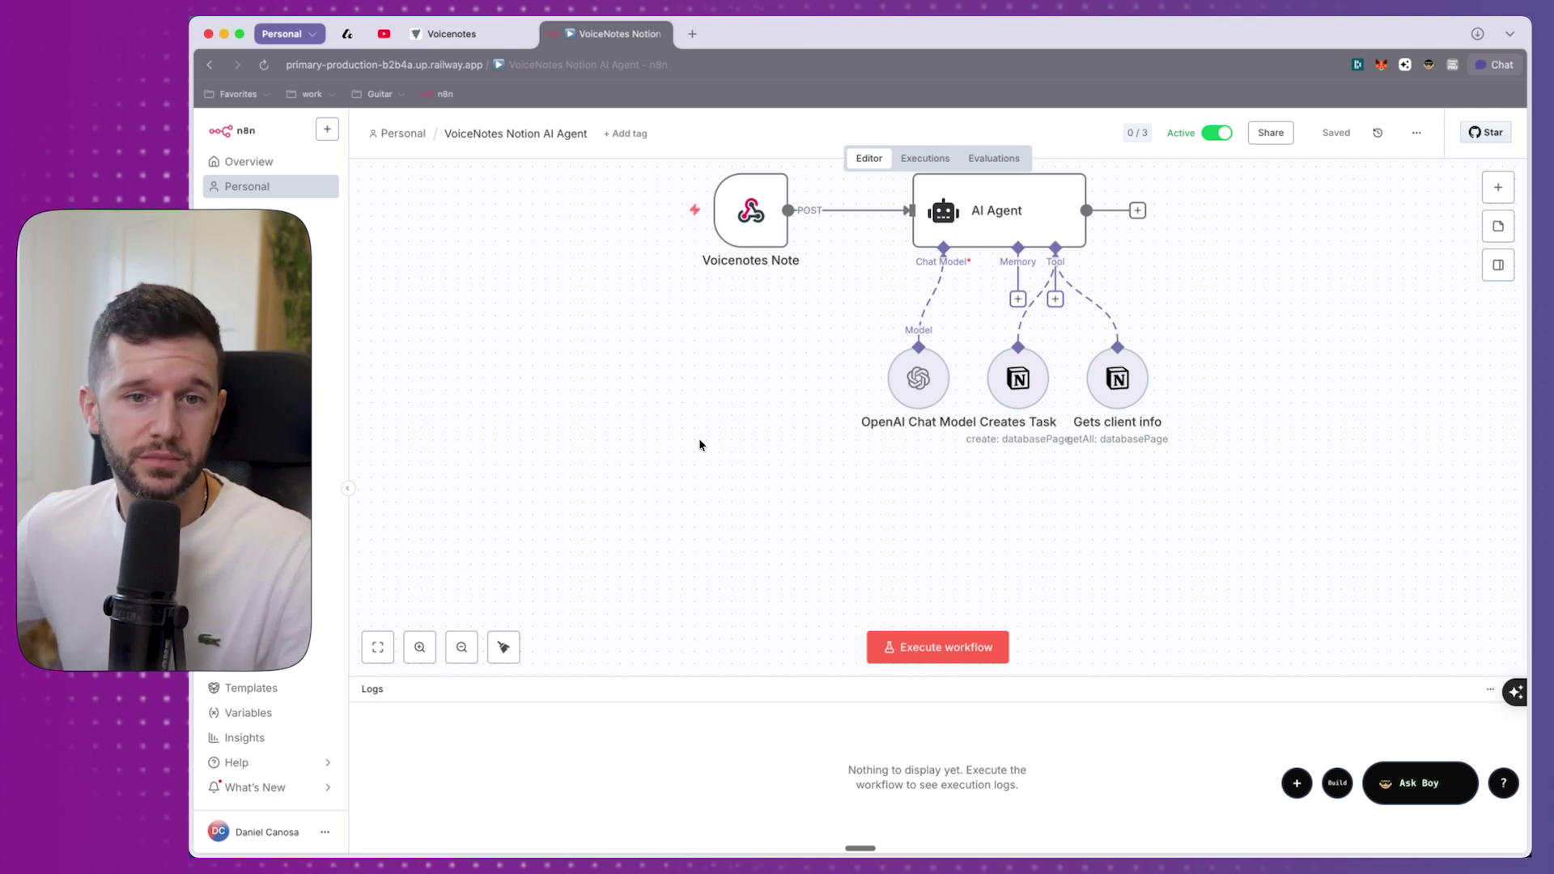
Step: Add a Webhook trigger node via the 'web' search and show its Production URL
click(1496, 191)
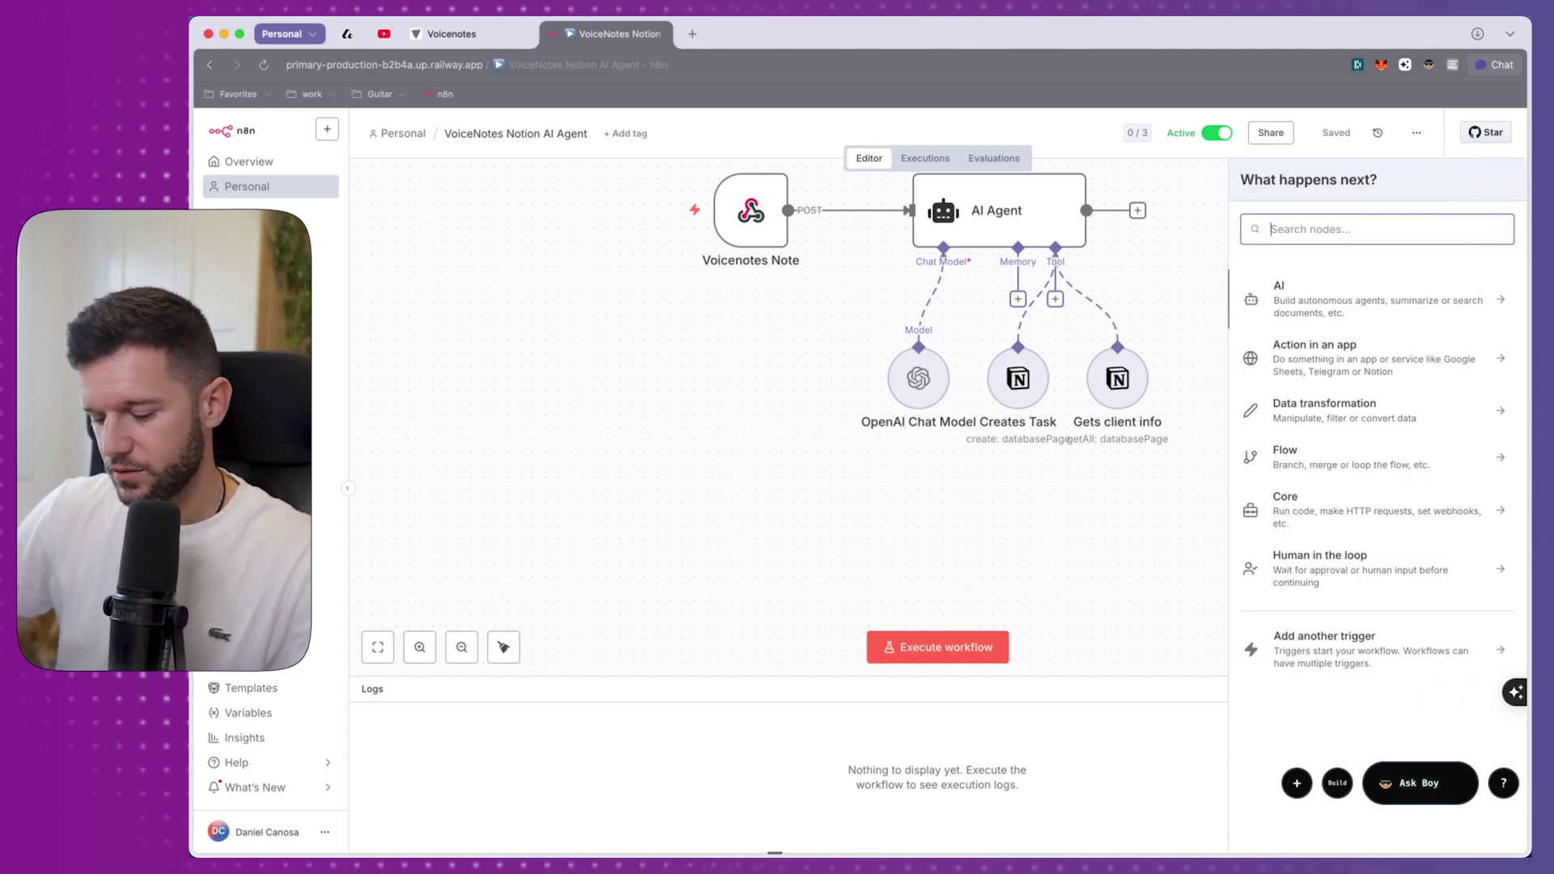
text(web)
key(Return)
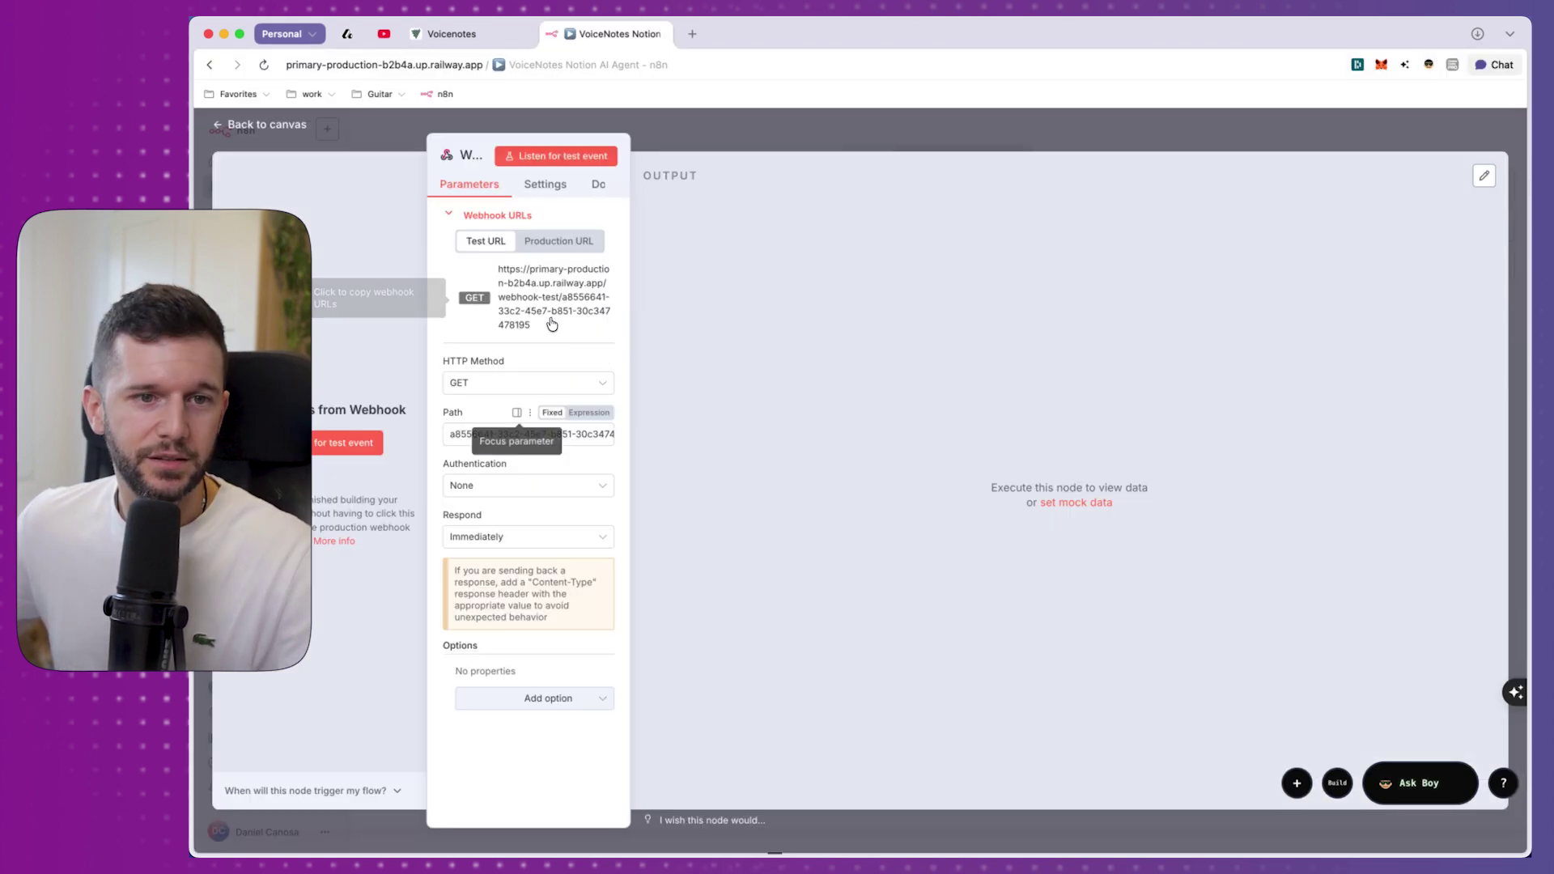
click(560, 242)
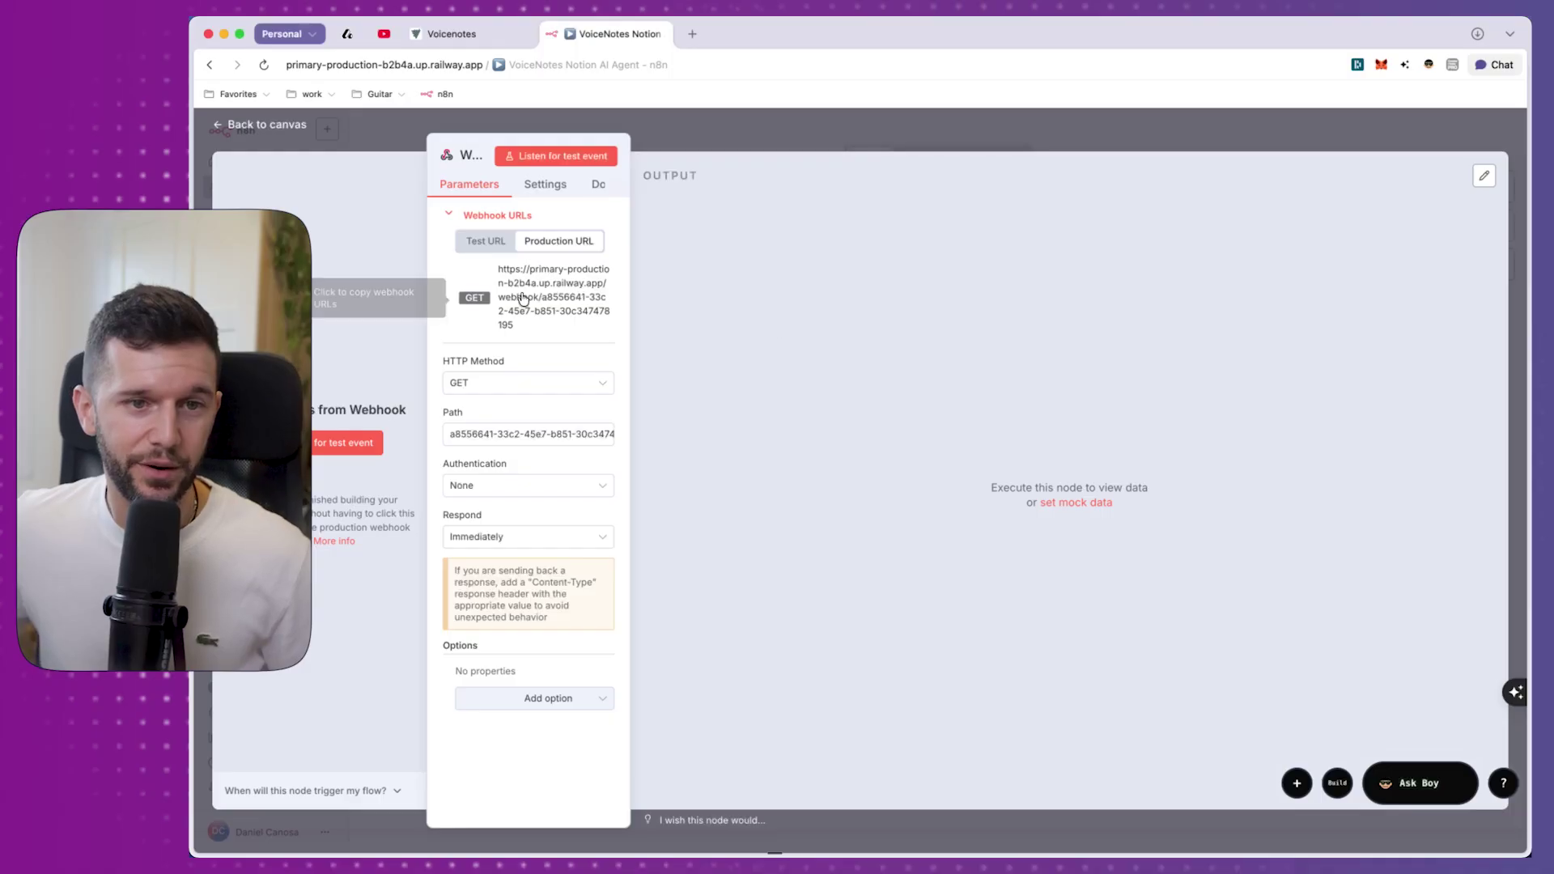
click(449, 36)
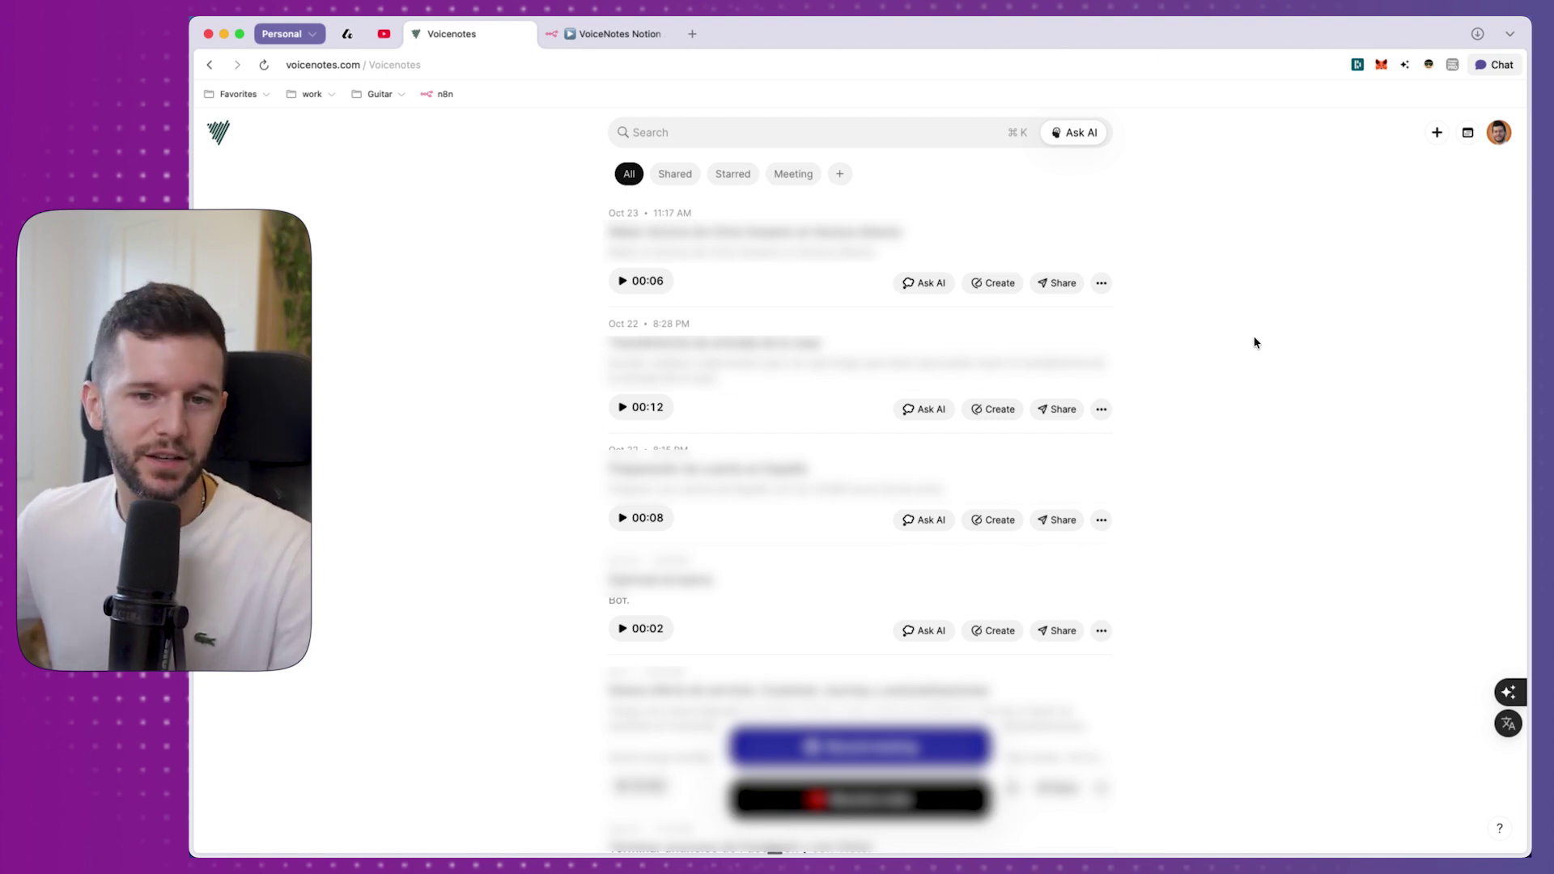
Step: Start a new webhook from Voicenotes' Integrations > Webhooks settings
click(1496, 139)
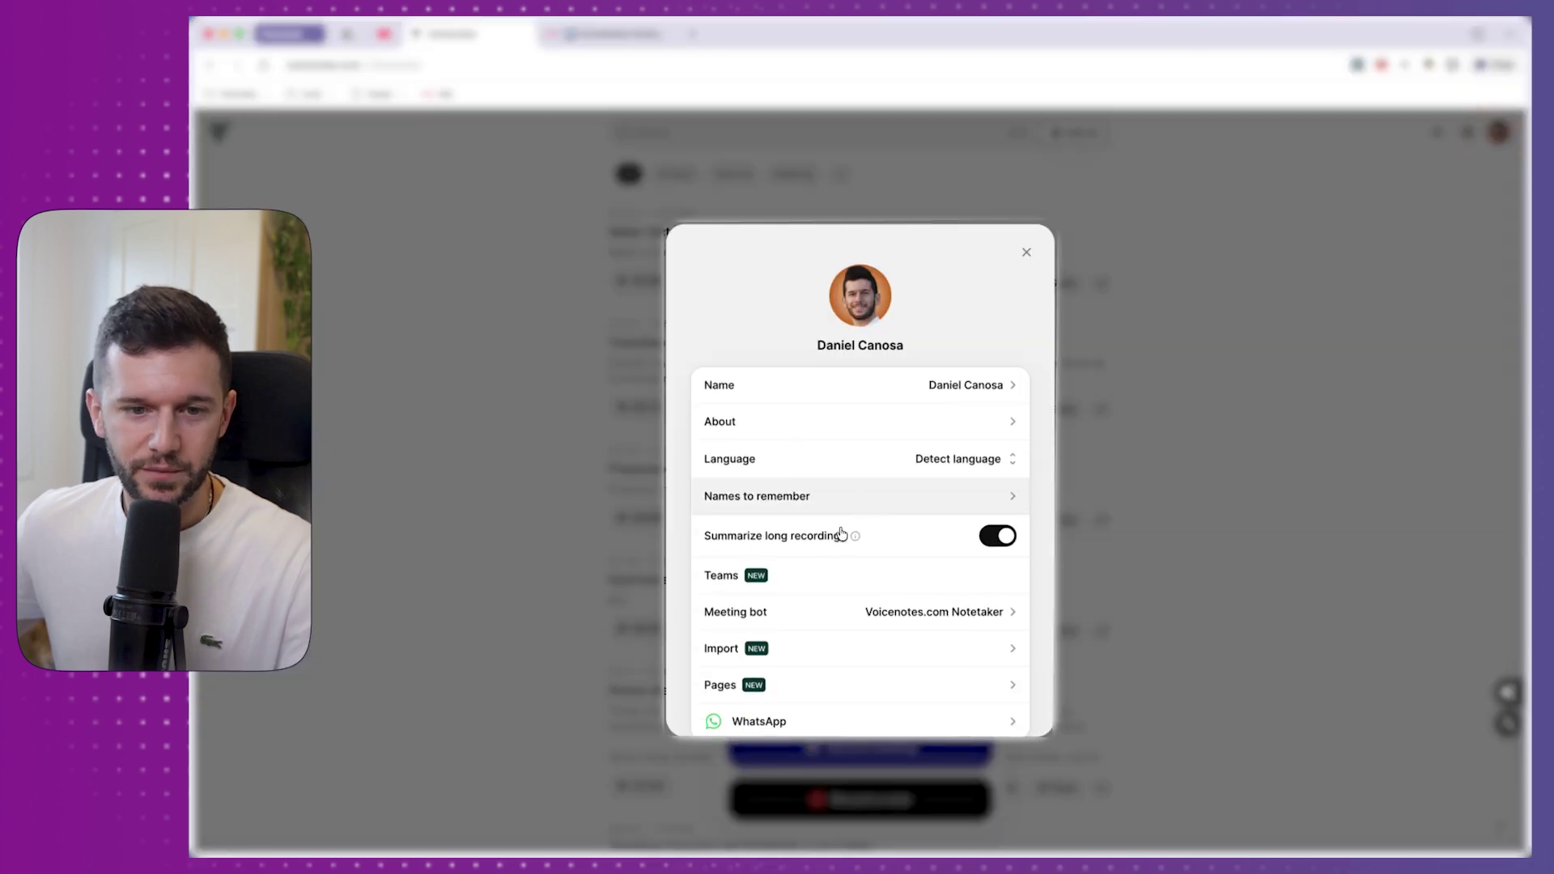
scroll(841, 534, down, 4)
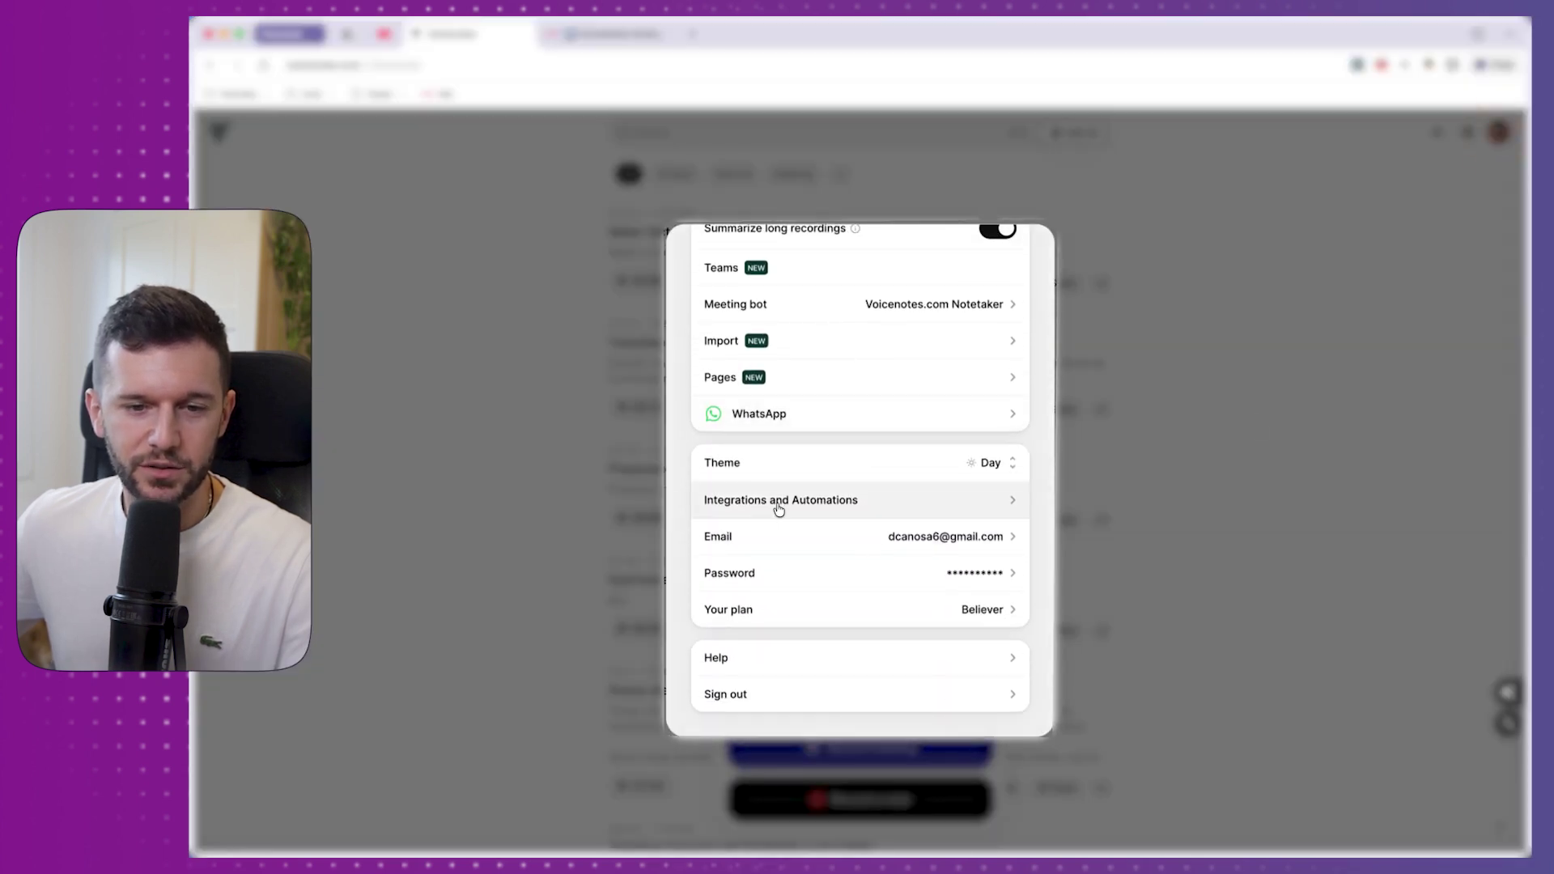
click(778, 507)
click(751, 367)
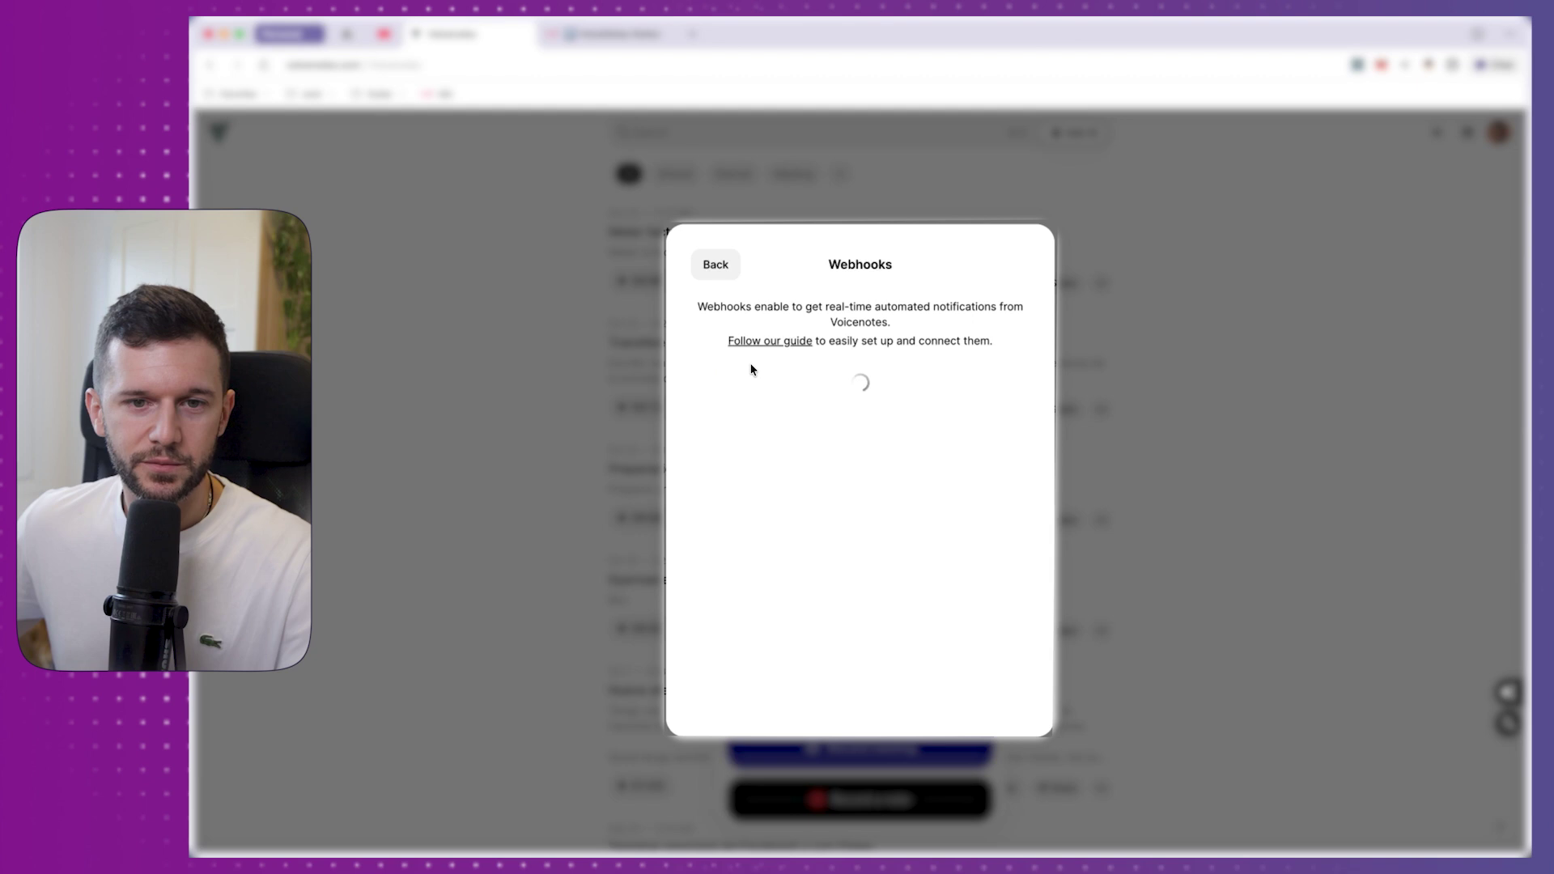
click(856, 540)
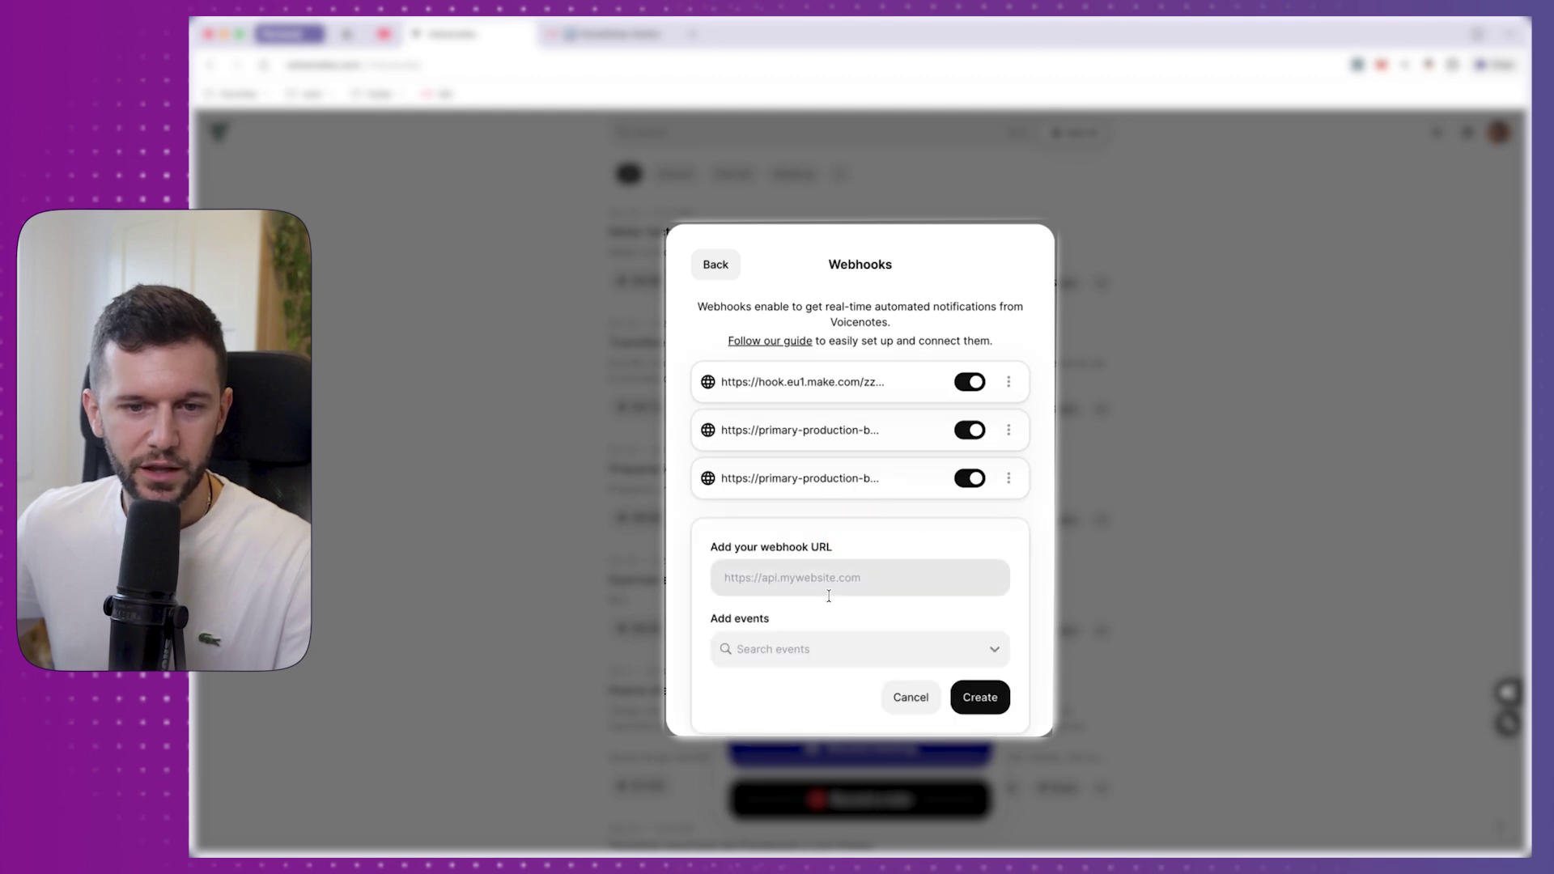
scroll(844, 575, down, 1)
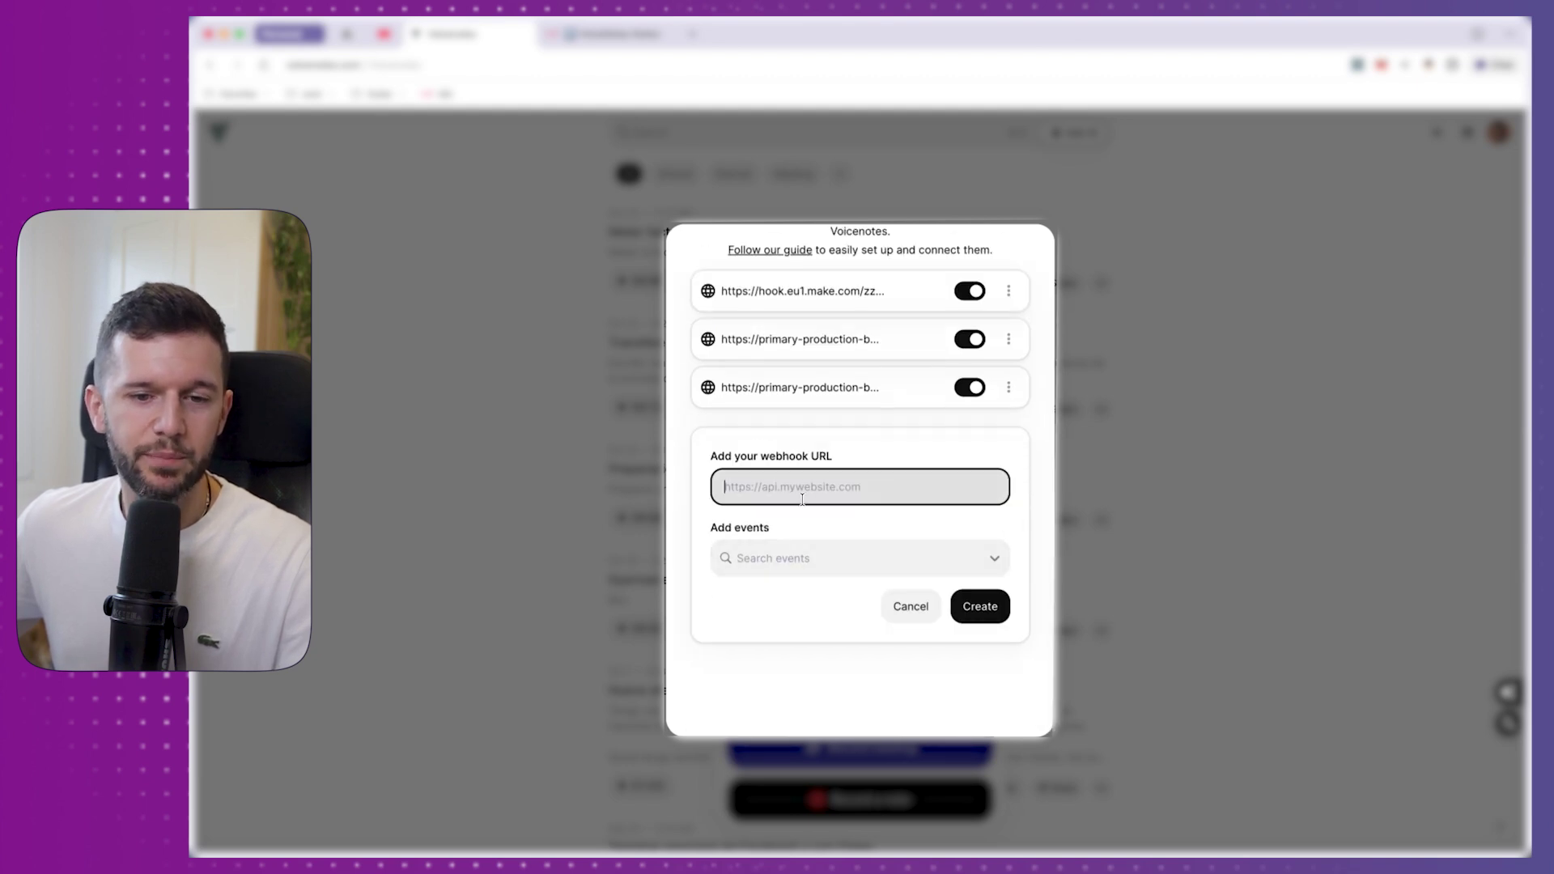
Step: Paste the n8n production webhook URL as the new webhook's address
key(ctrl+Tab)
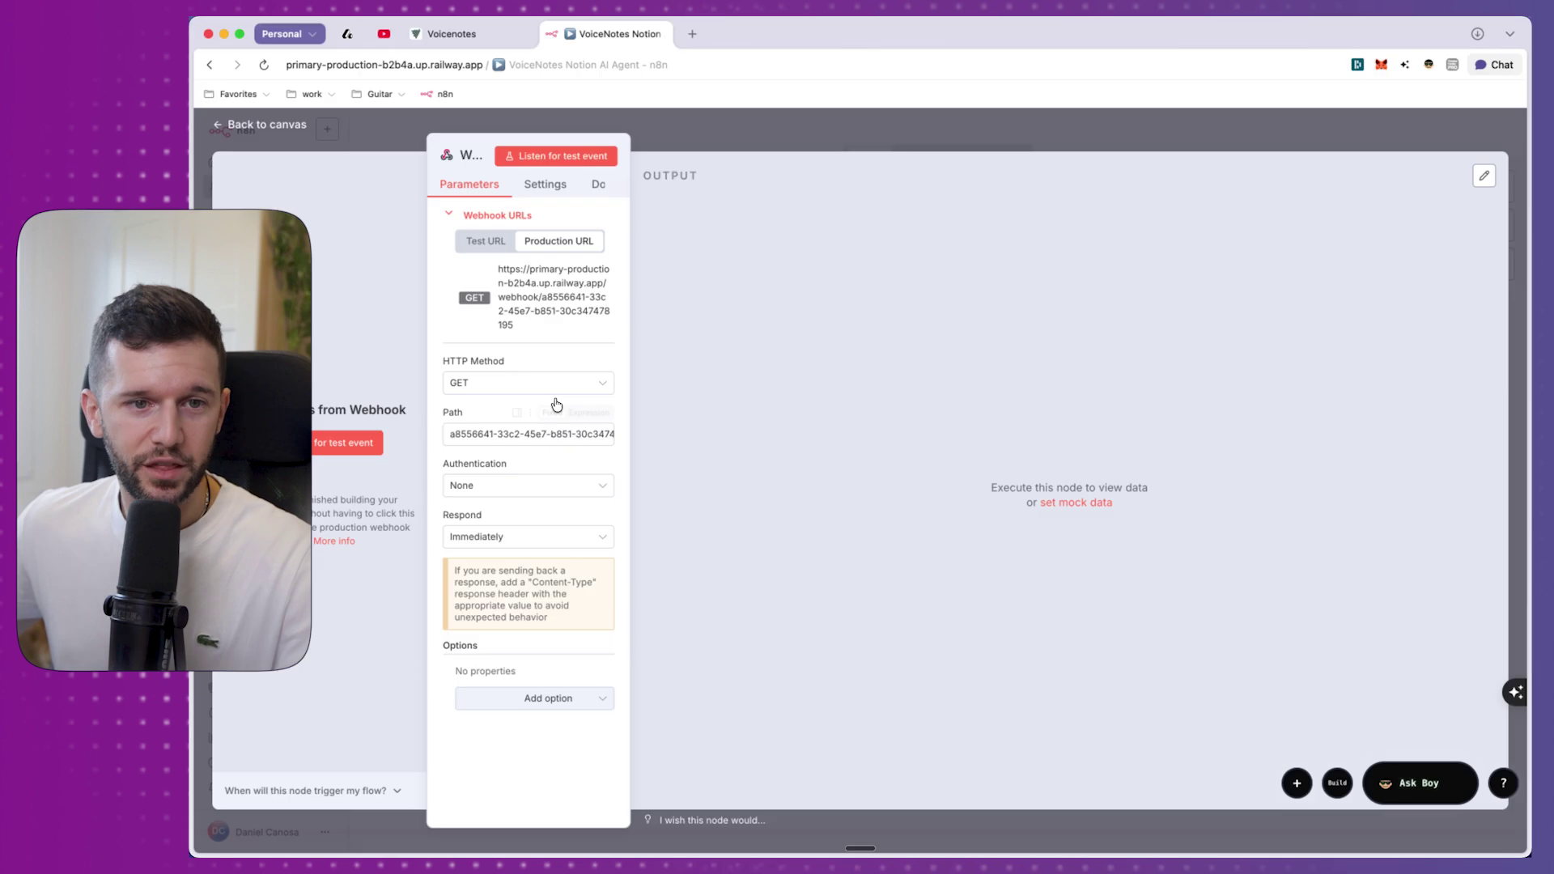
click(554, 297)
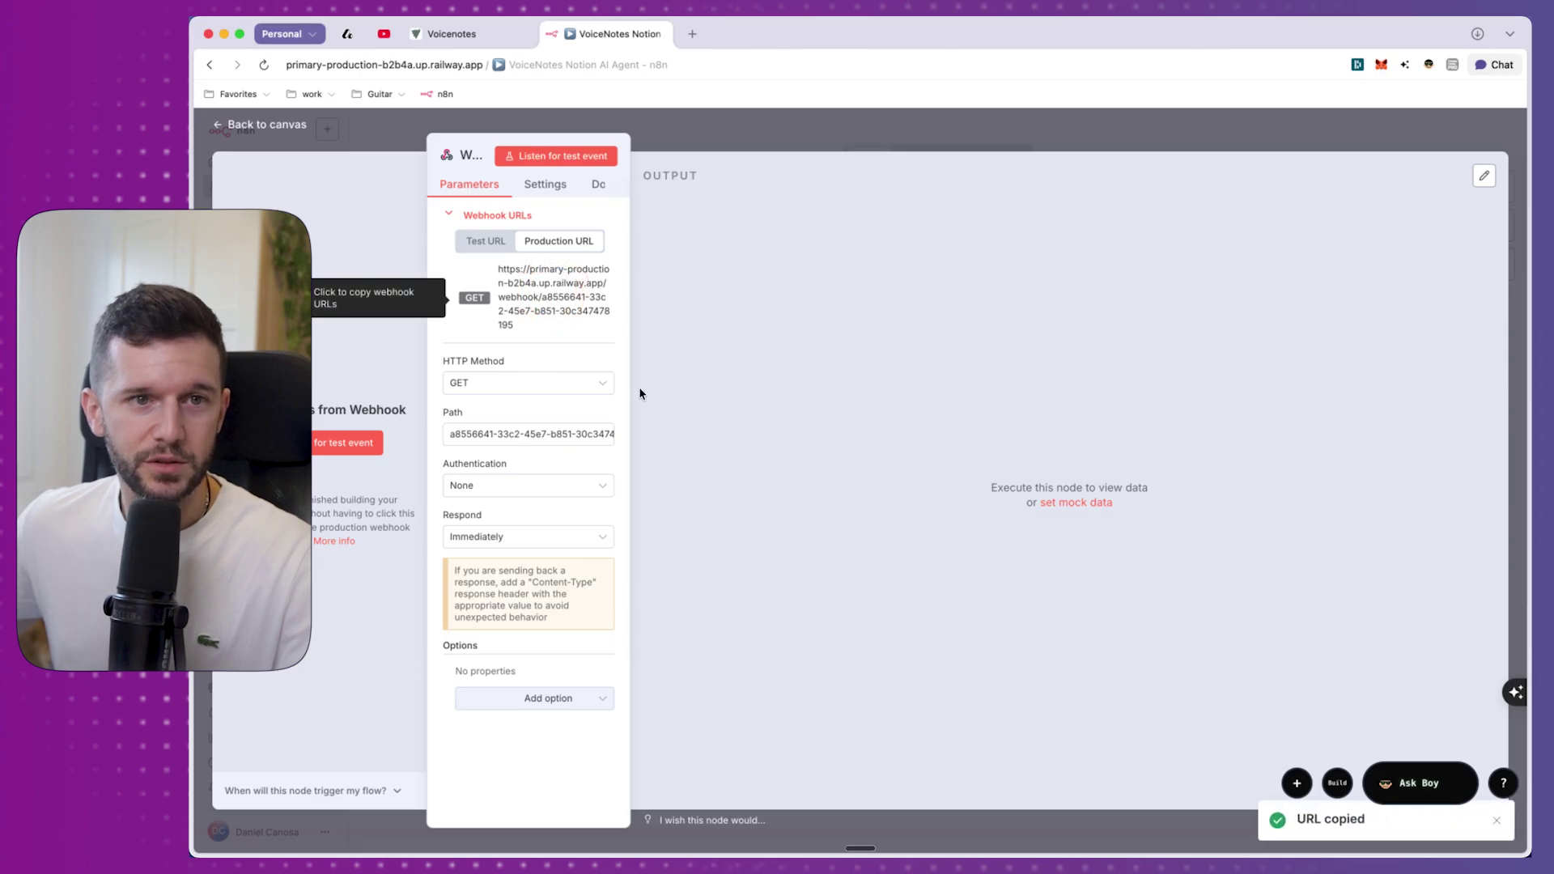
click(452, 34)
key(ctrl+v)
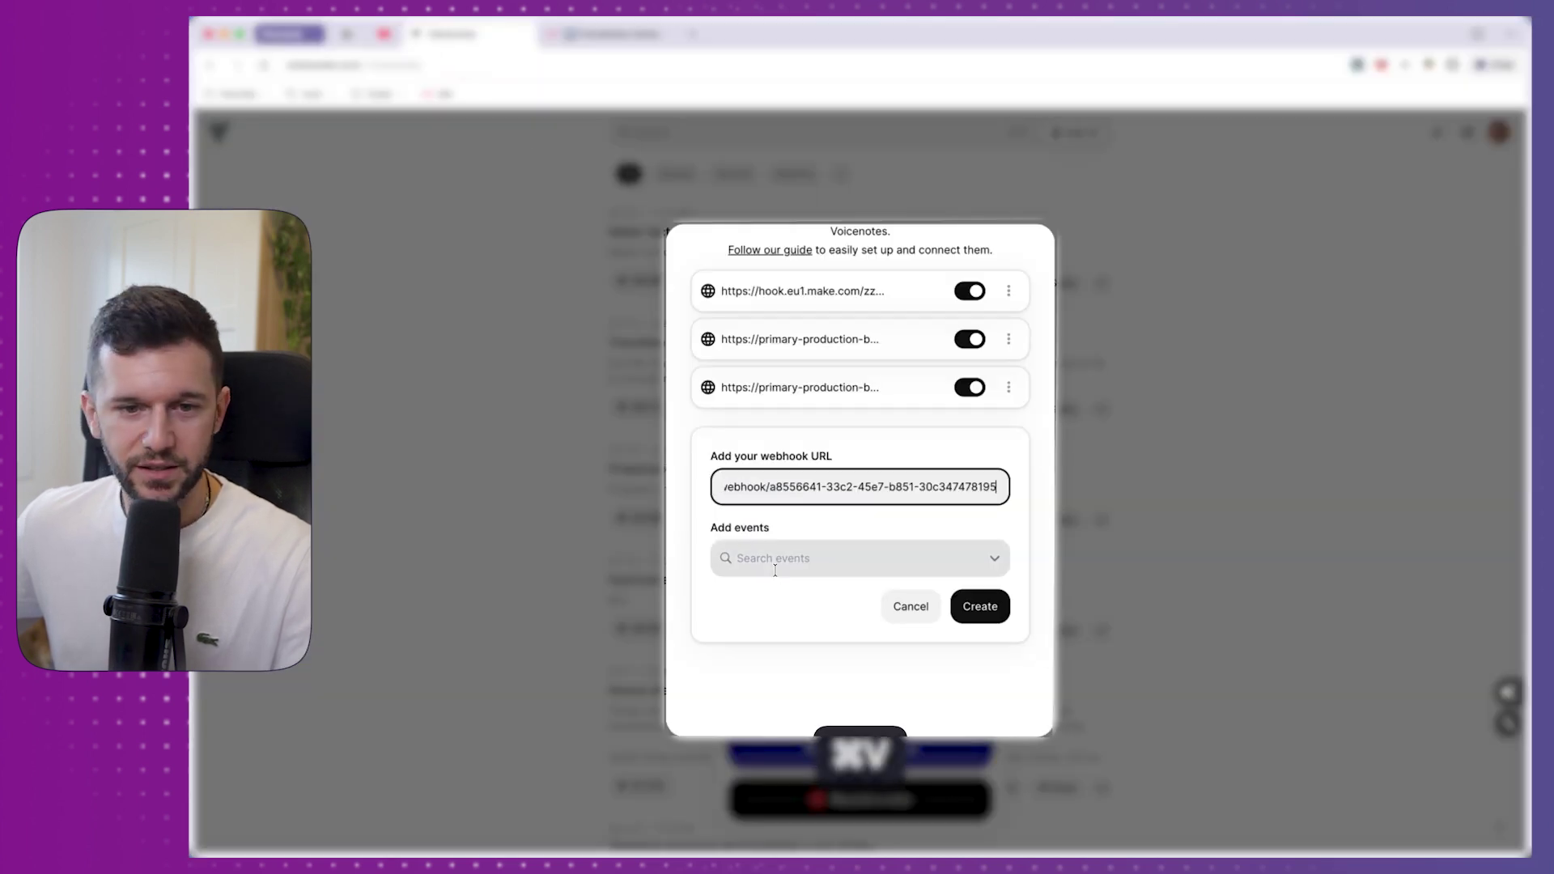
Step: Subscribe the webhook to the Creating notes event and create it
click(769, 562)
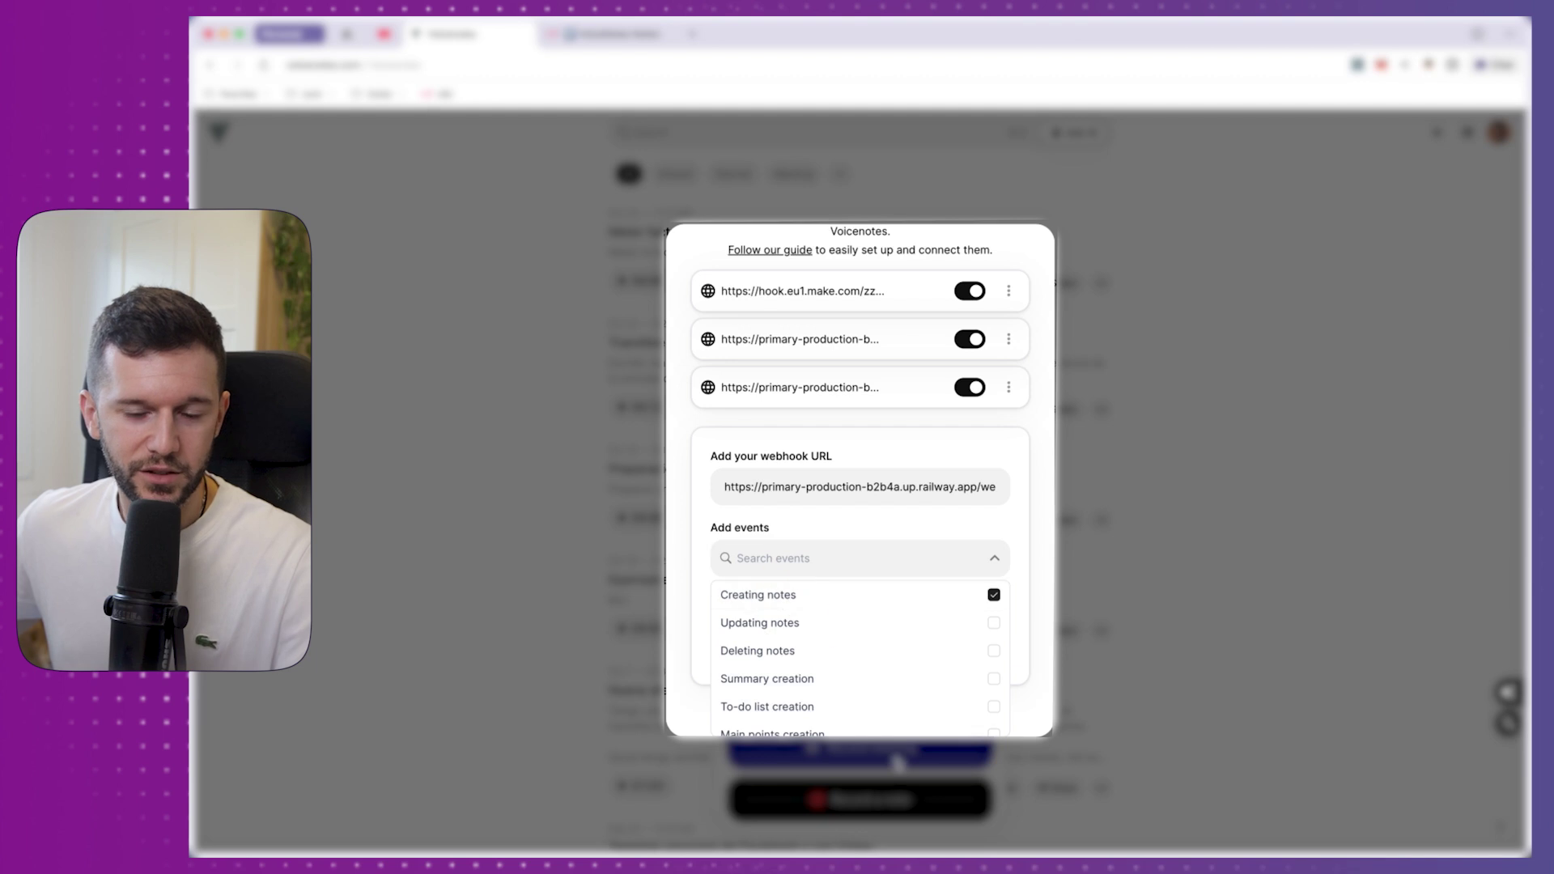
scroll(826, 643, down, 1)
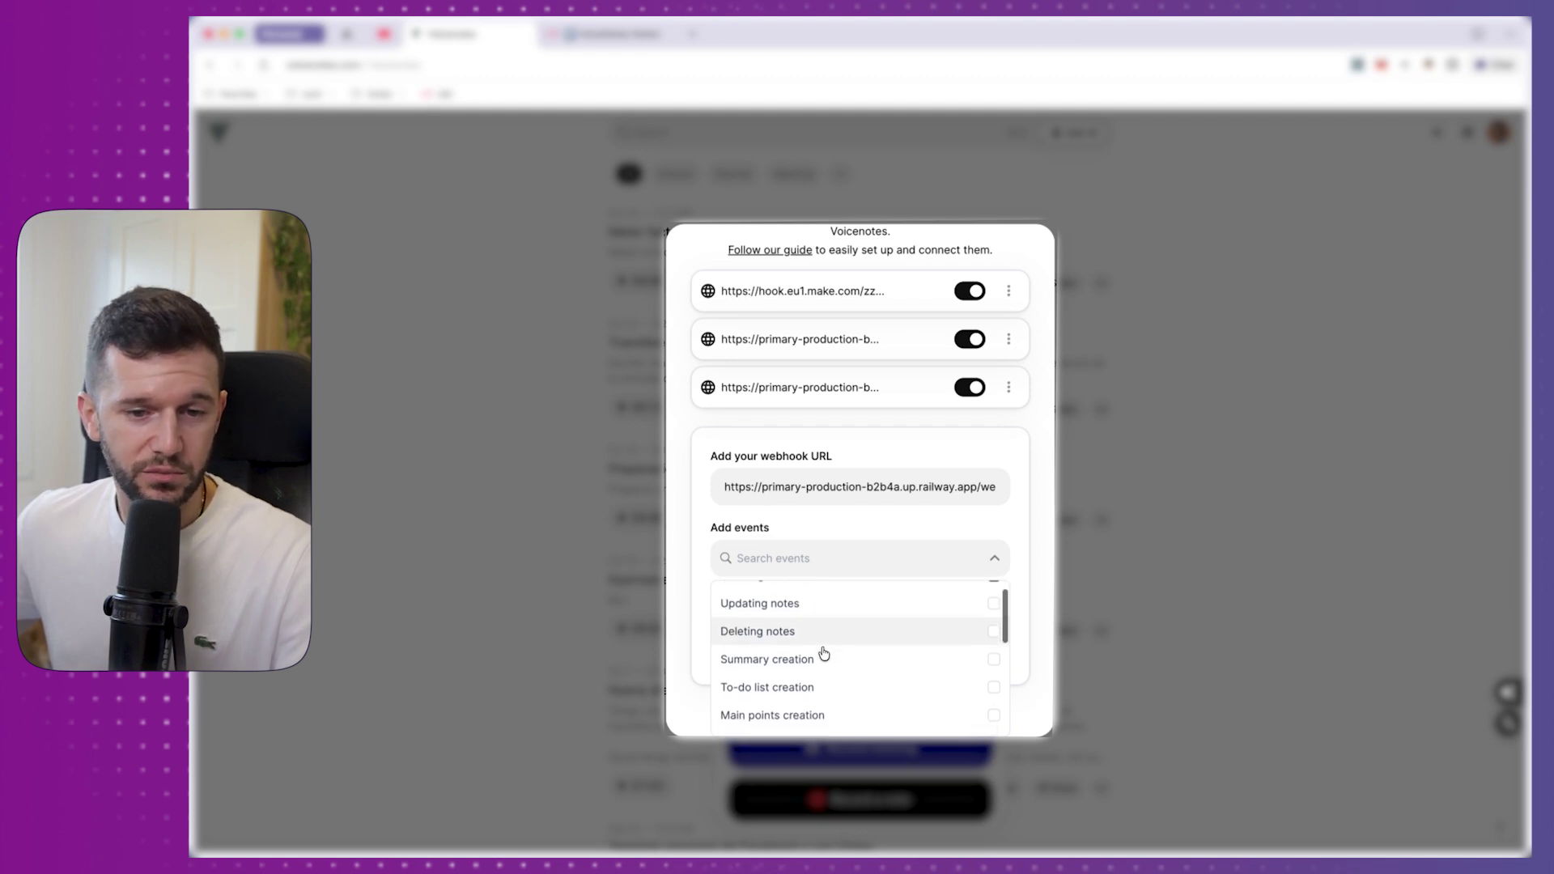
scroll(781, 665, down, 1)
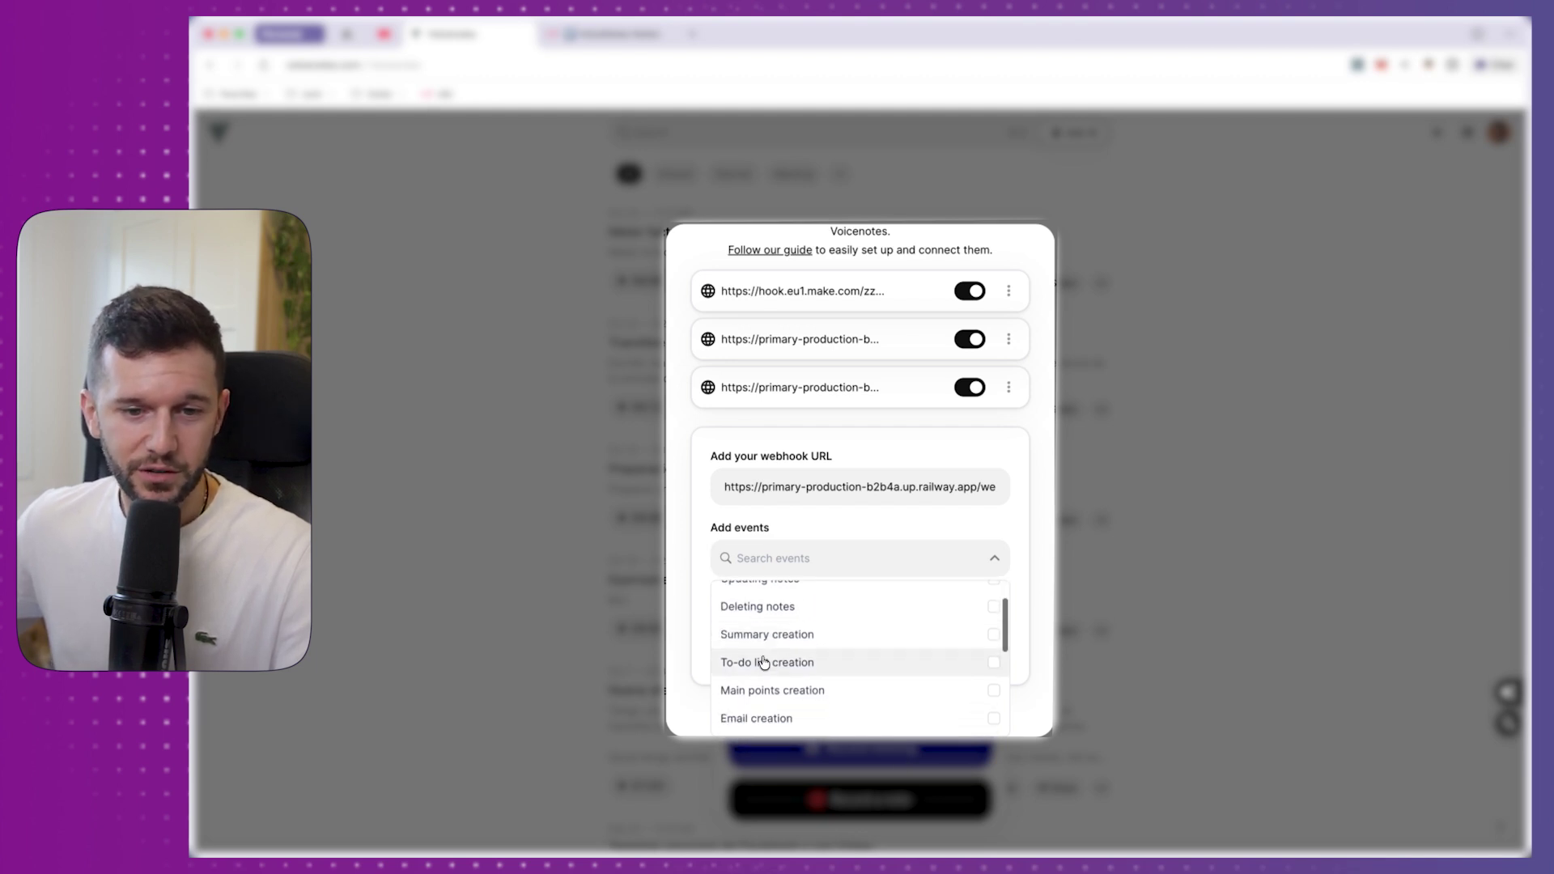
scroll(761, 660, down, 4)
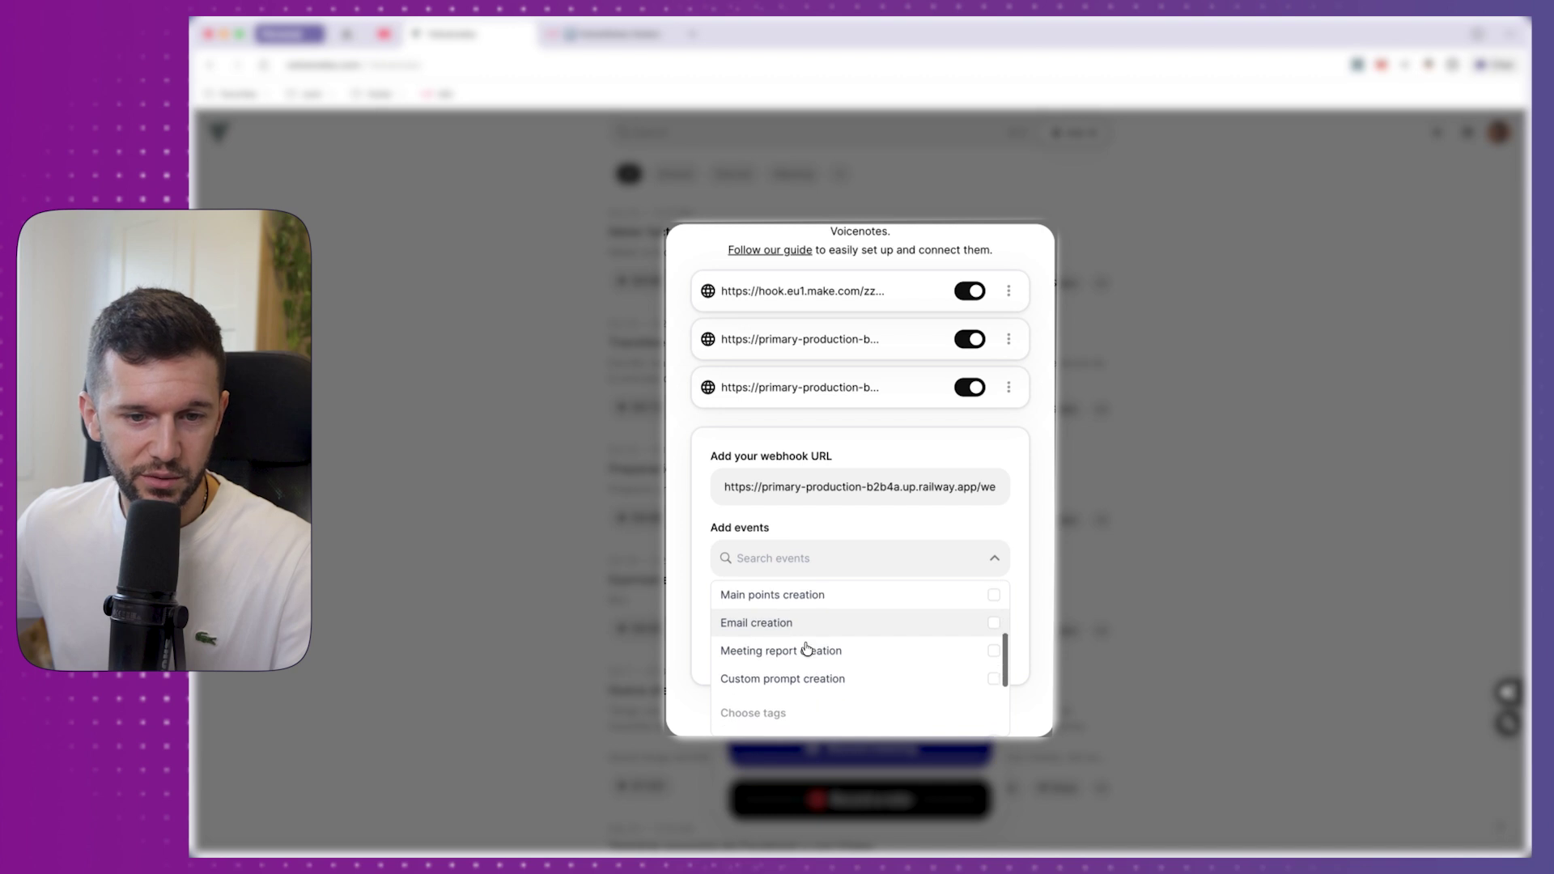
scroll(805, 648, down, 3)
scroll(789, 667, down, 1)
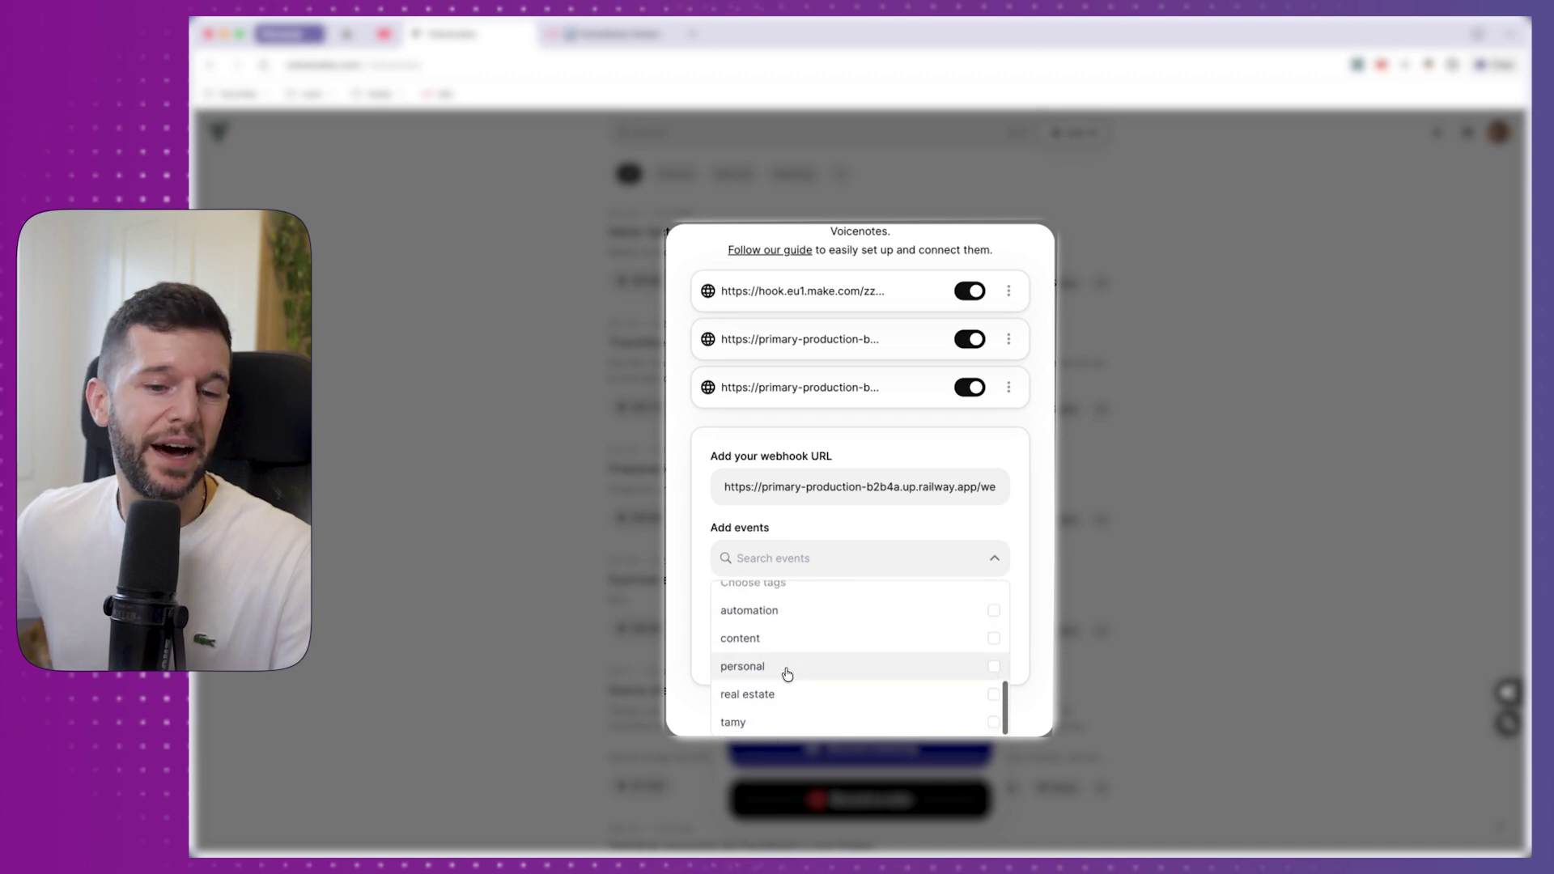
click(695, 599)
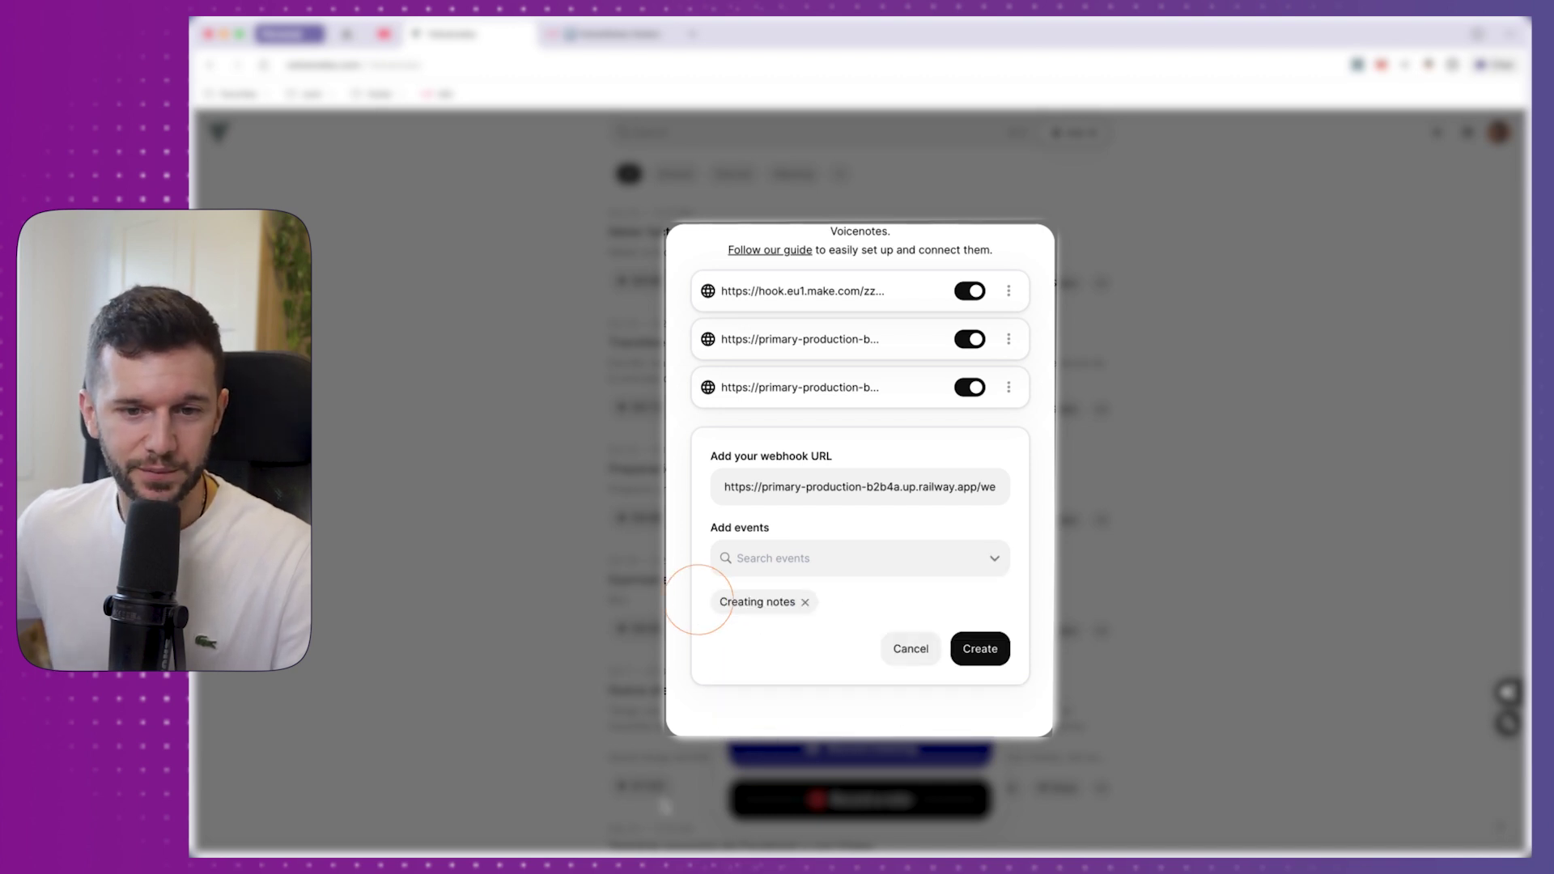
click(978, 649)
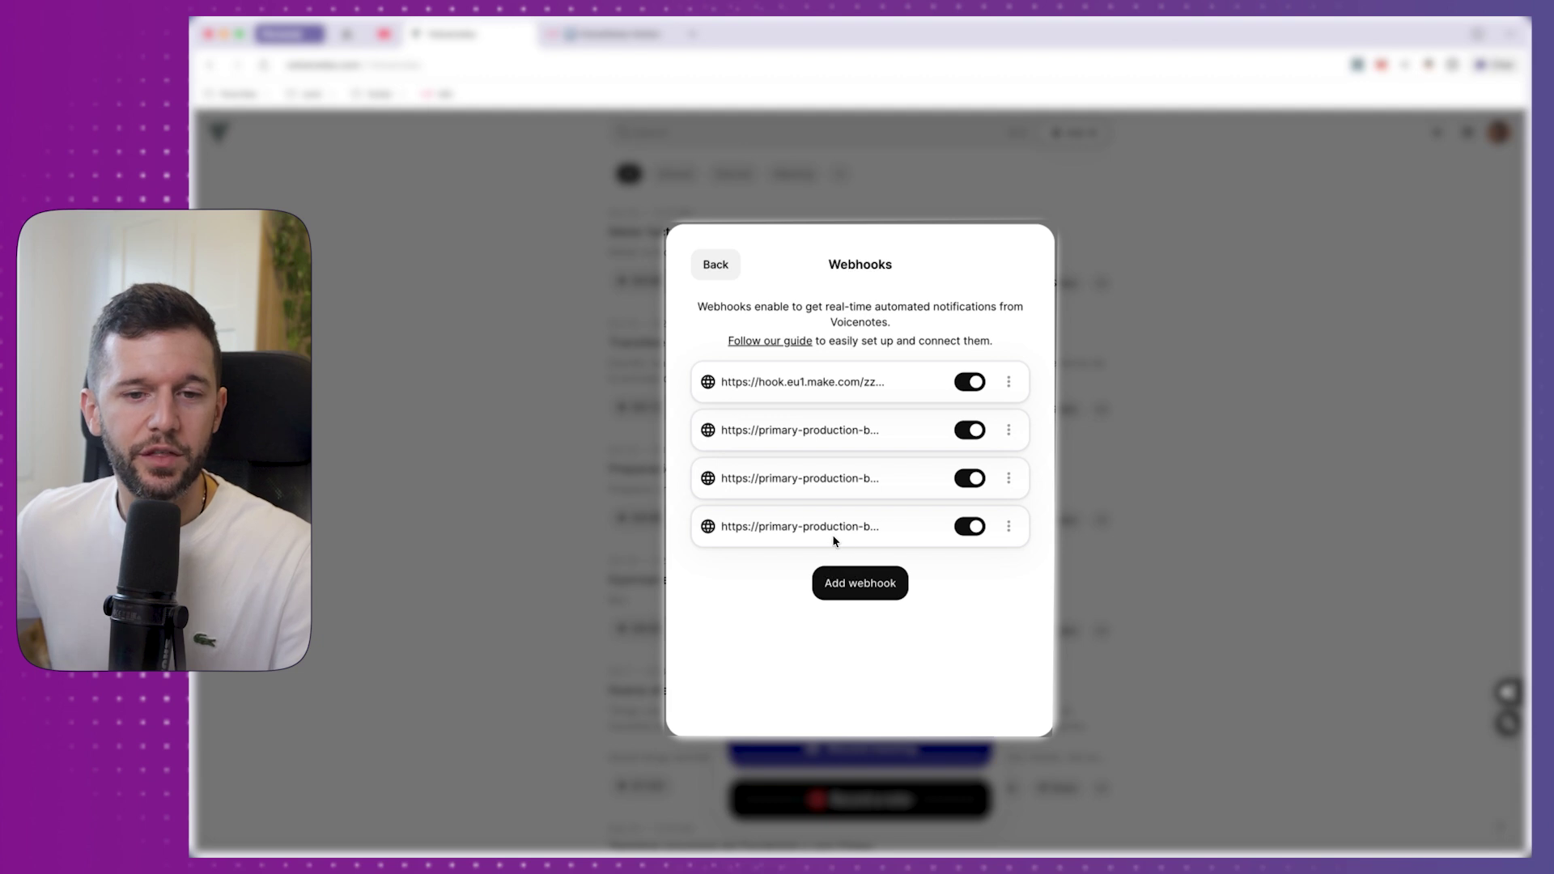
Step: Set the n8n Webhook node's HTTP Method to POST
click(569, 34)
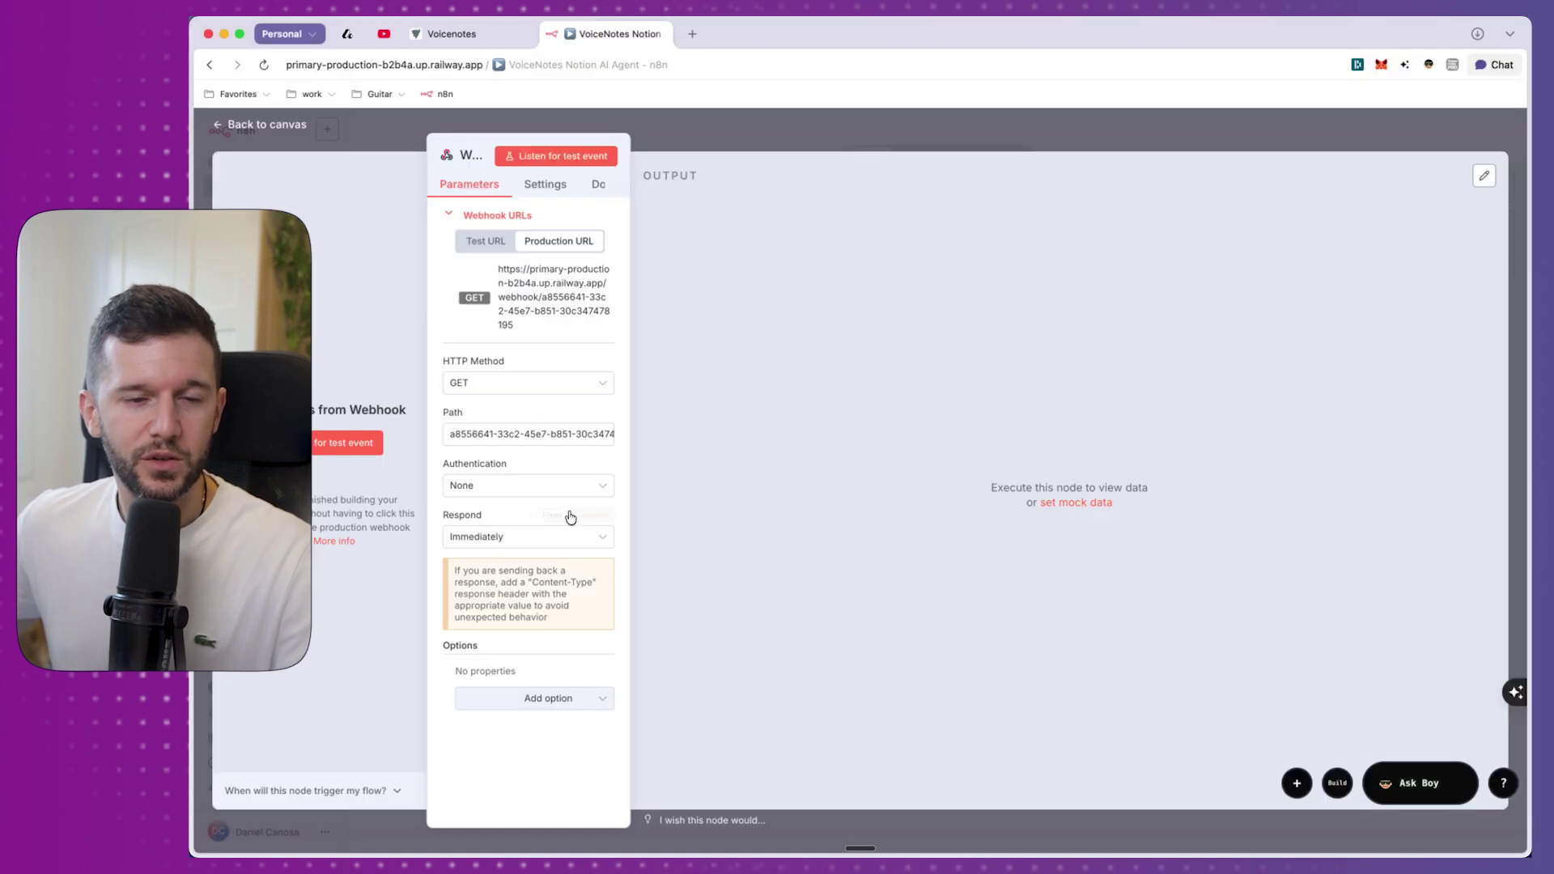
click(576, 388)
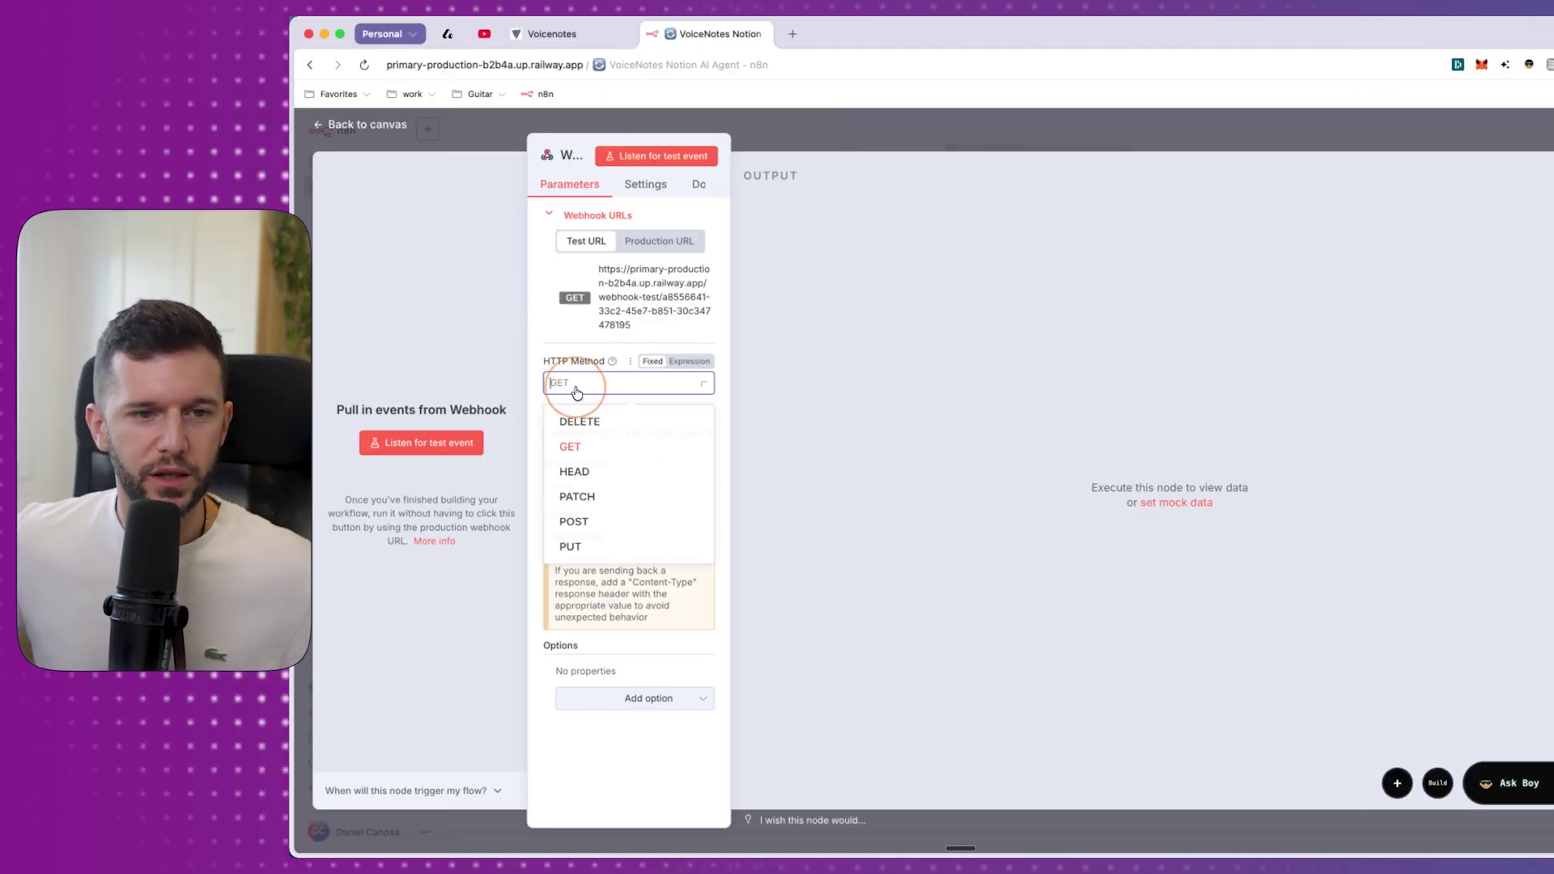
click(576, 527)
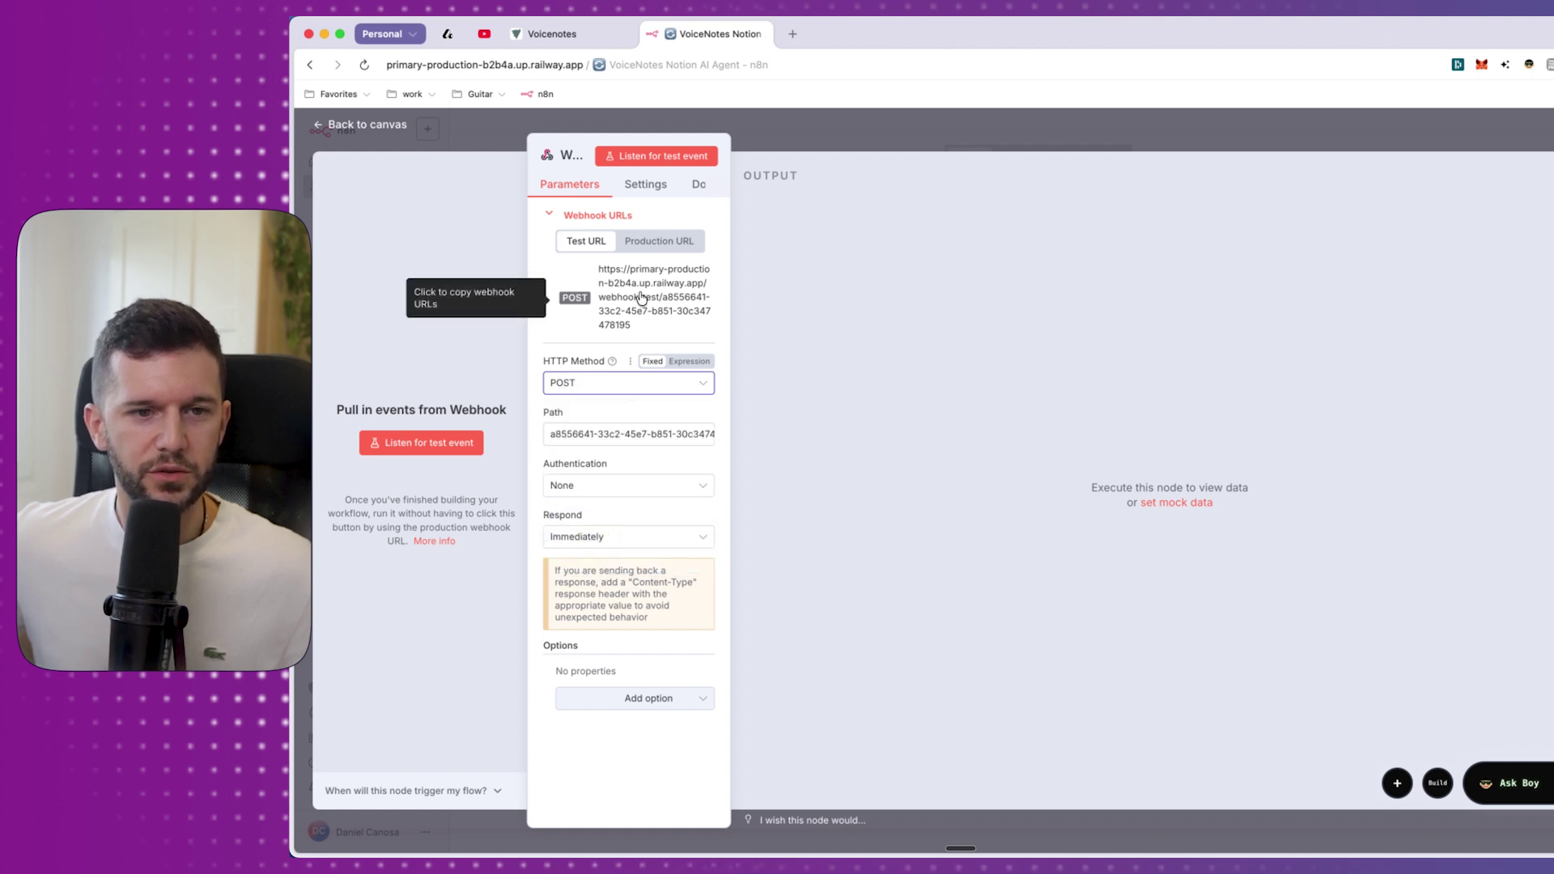
Step: Capture a test event carrying the 'Simple test task meeting' note and its transcript
click(438, 441)
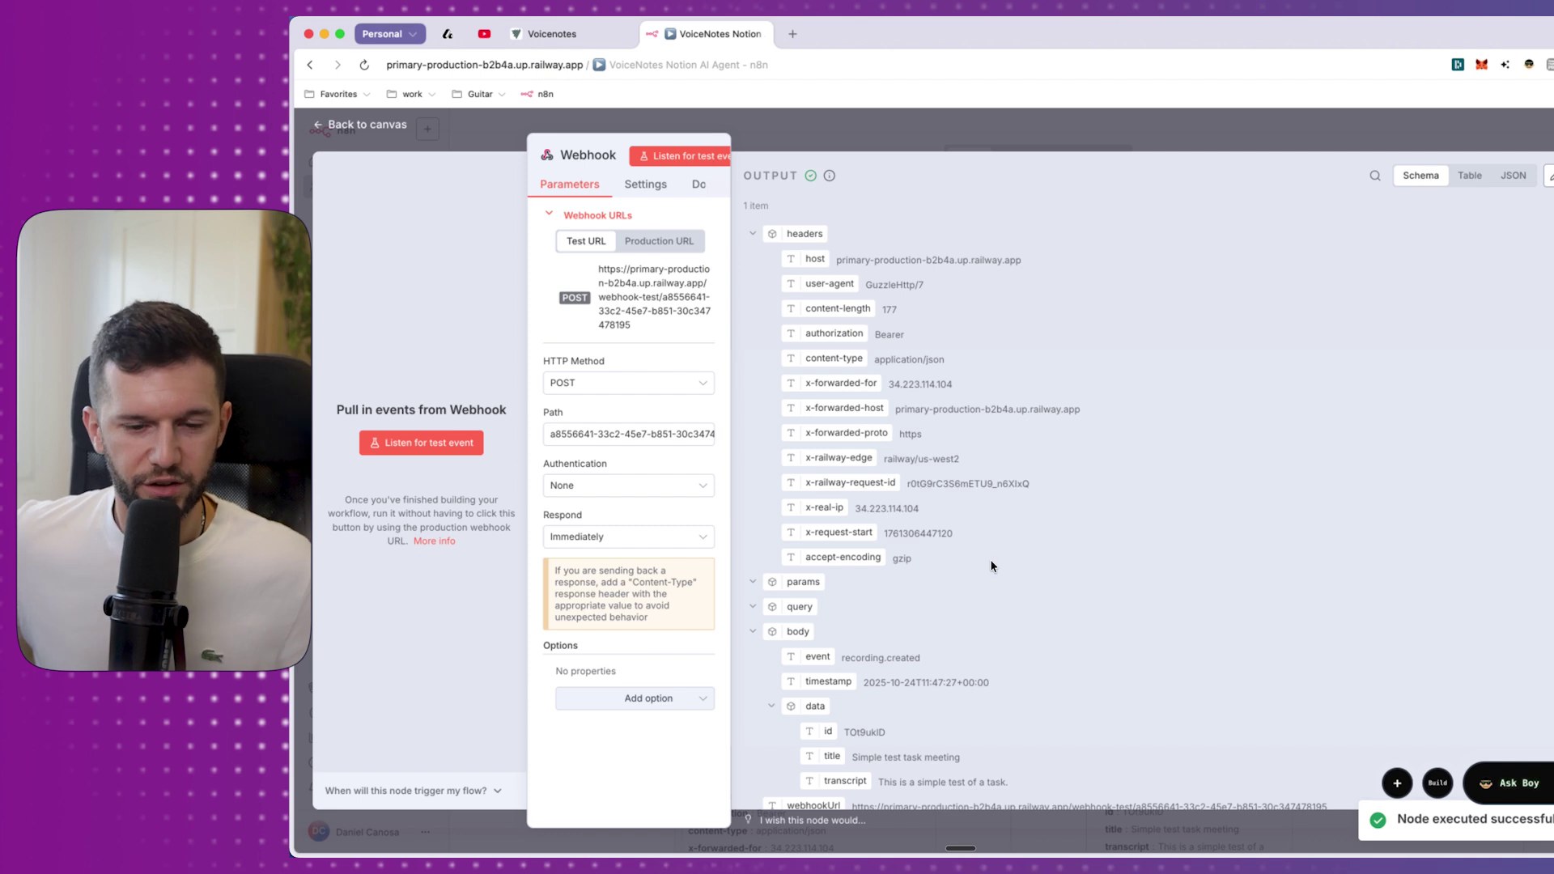
drag(852, 684, 1023, 706)
click(890, 709)
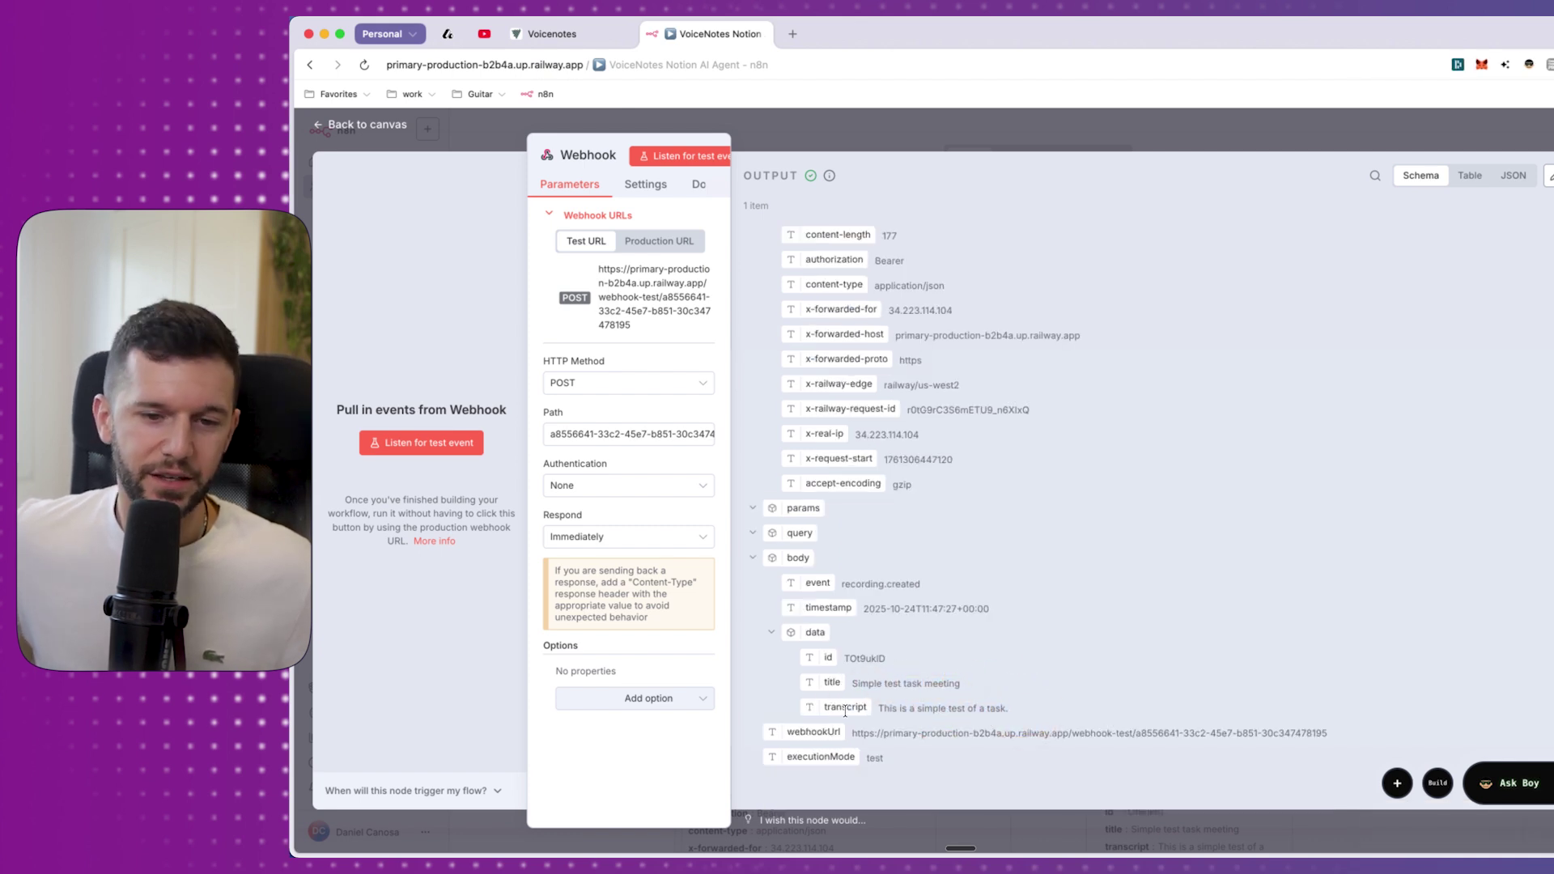
click(823, 134)
scroll(1031, 535, right, 5)
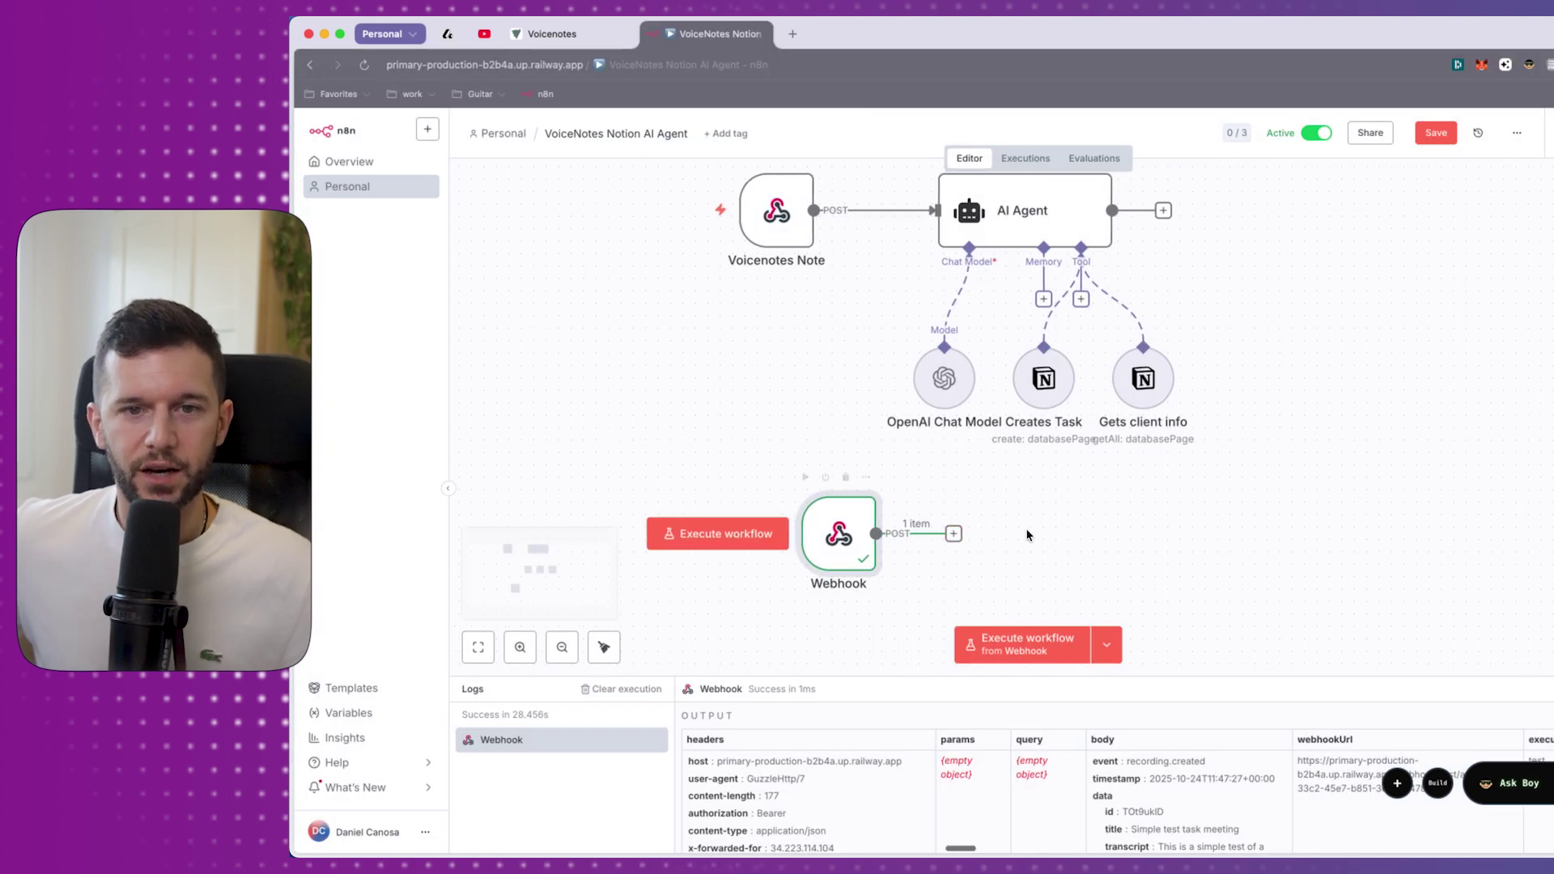
scroll(1026, 535, right, 4)
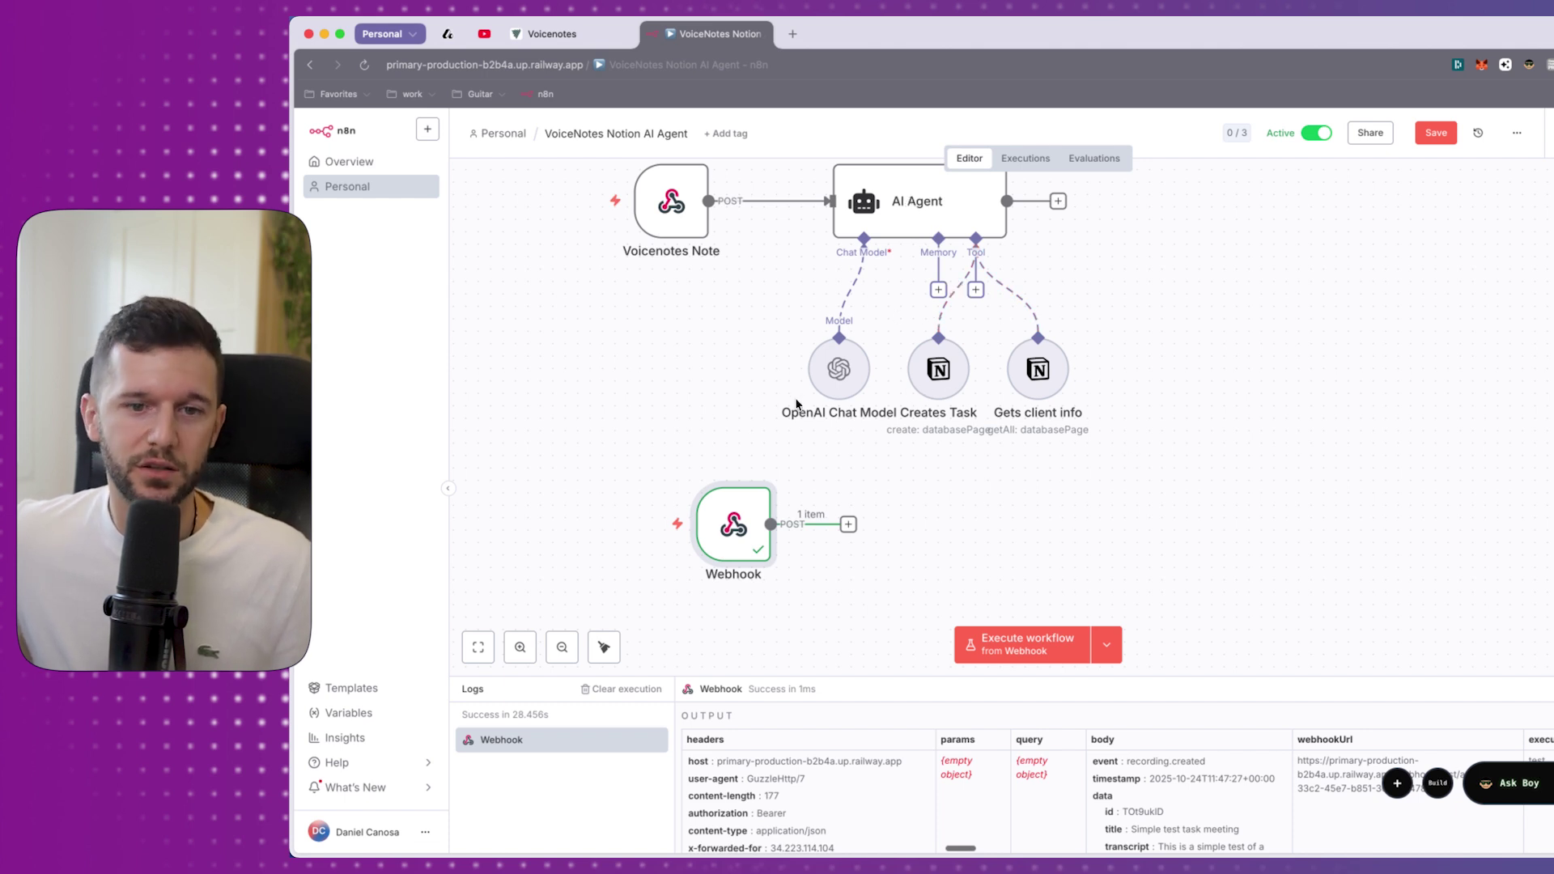
Step: Add an AI Agent after the Webhook with prompt {{ $json.body.data.transcript }}
click(848, 523)
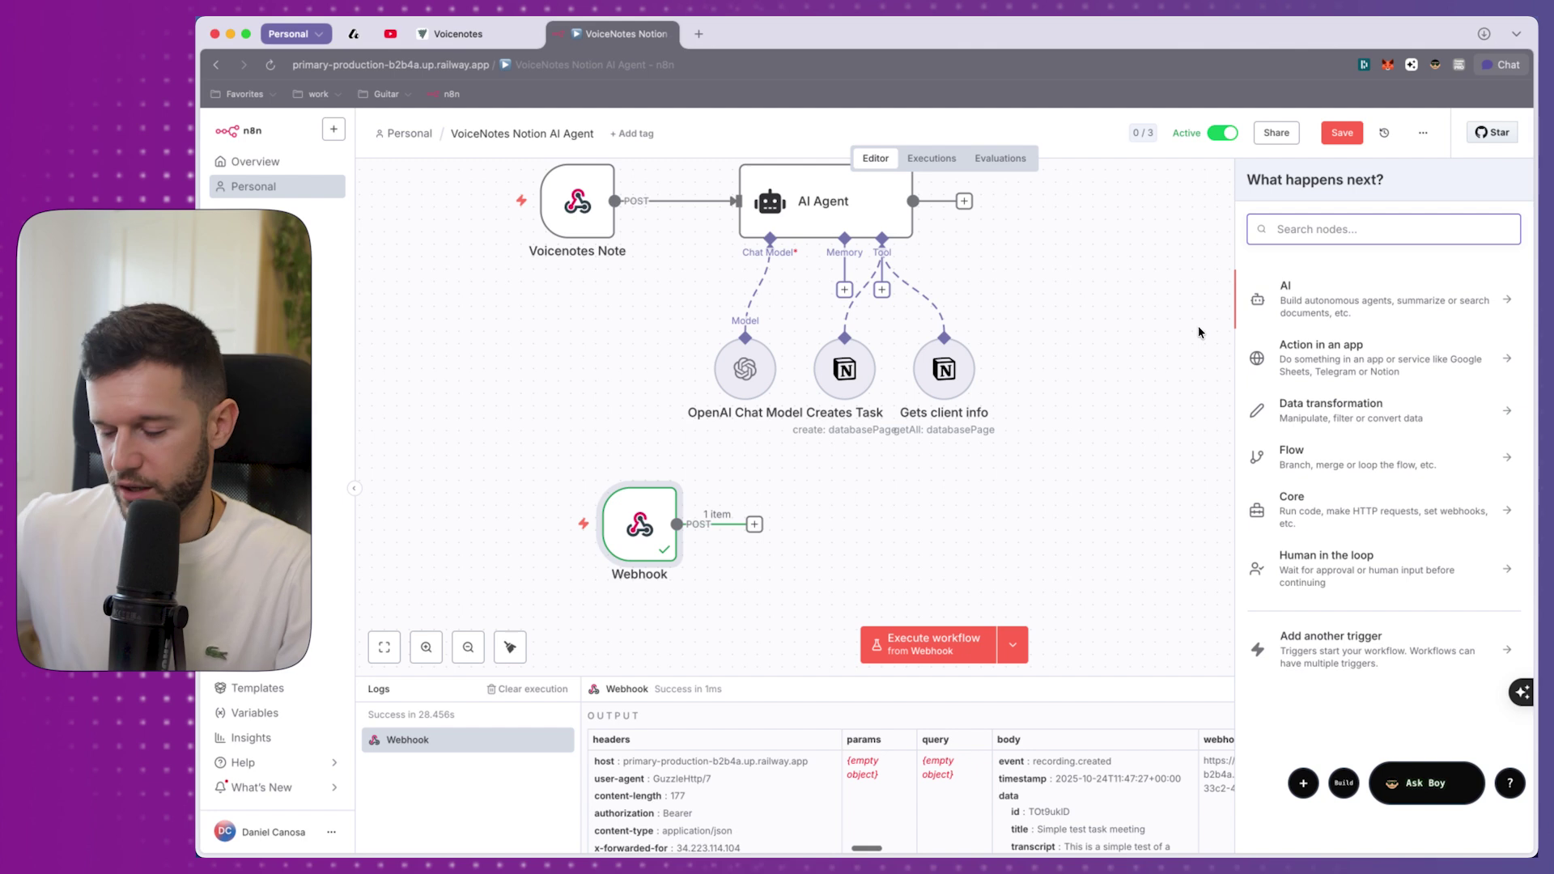
click(1299, 297)
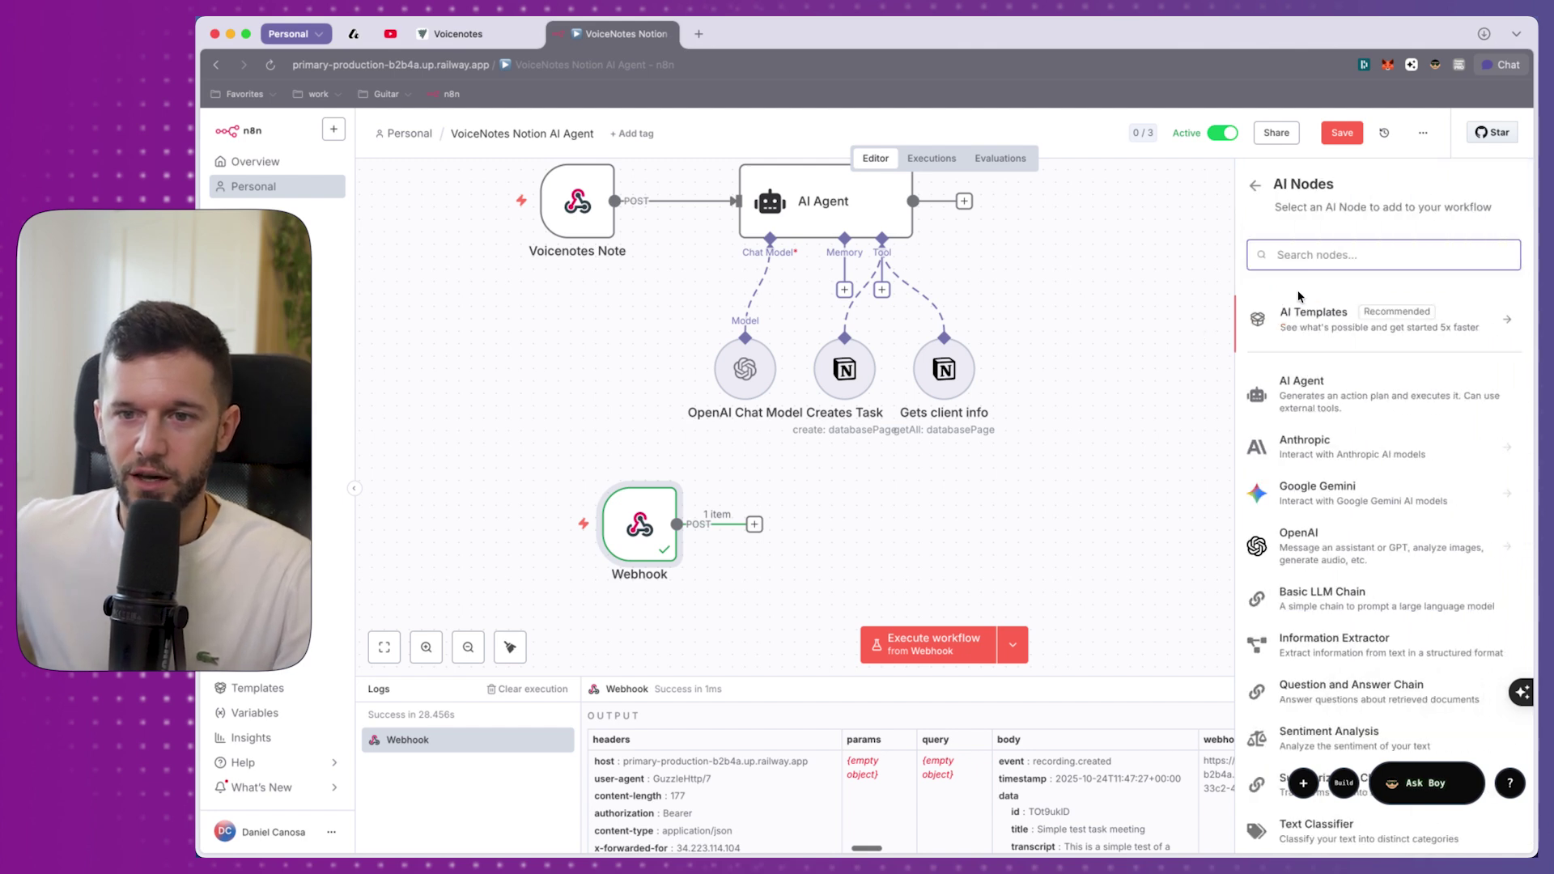
click(1330, 383)
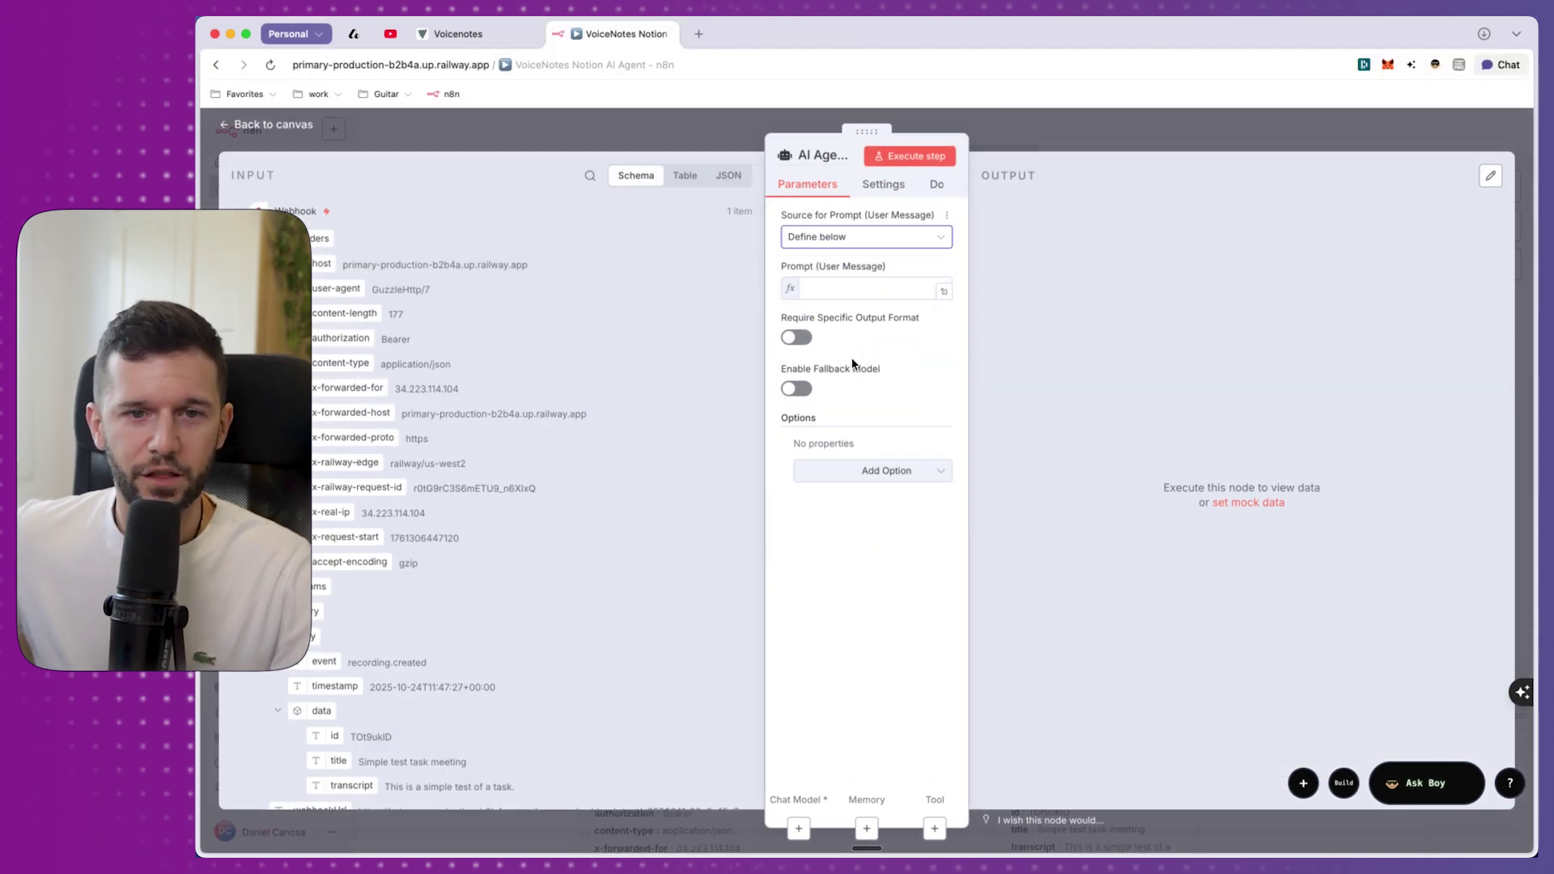
click(830, 289)
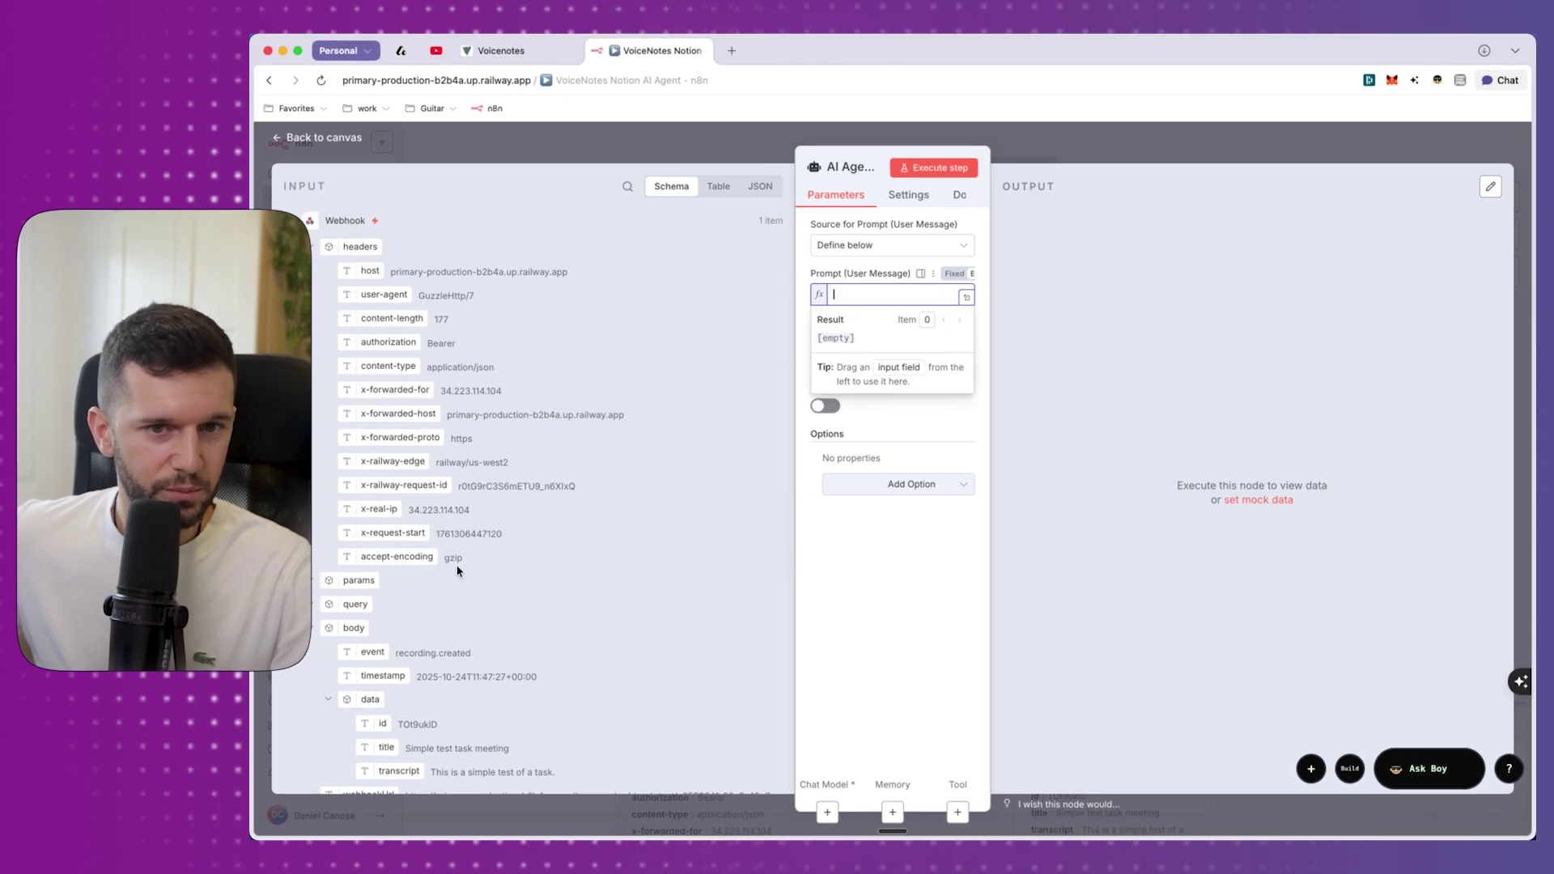
scroll(457, 570, down, 2)
drag(399, 668, 890, 296)
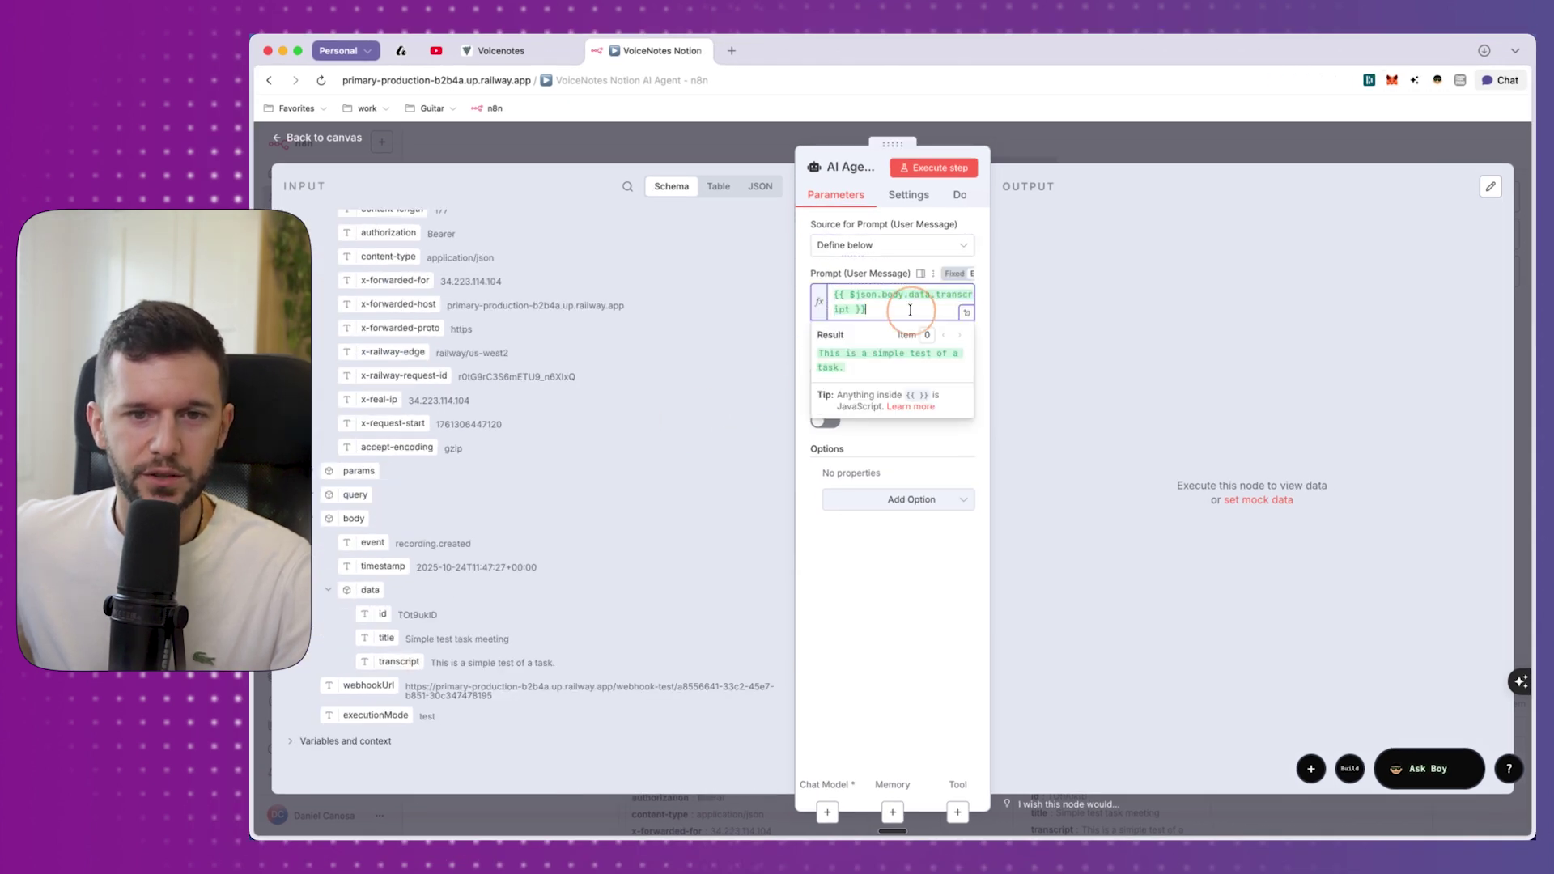
click(895, 506)
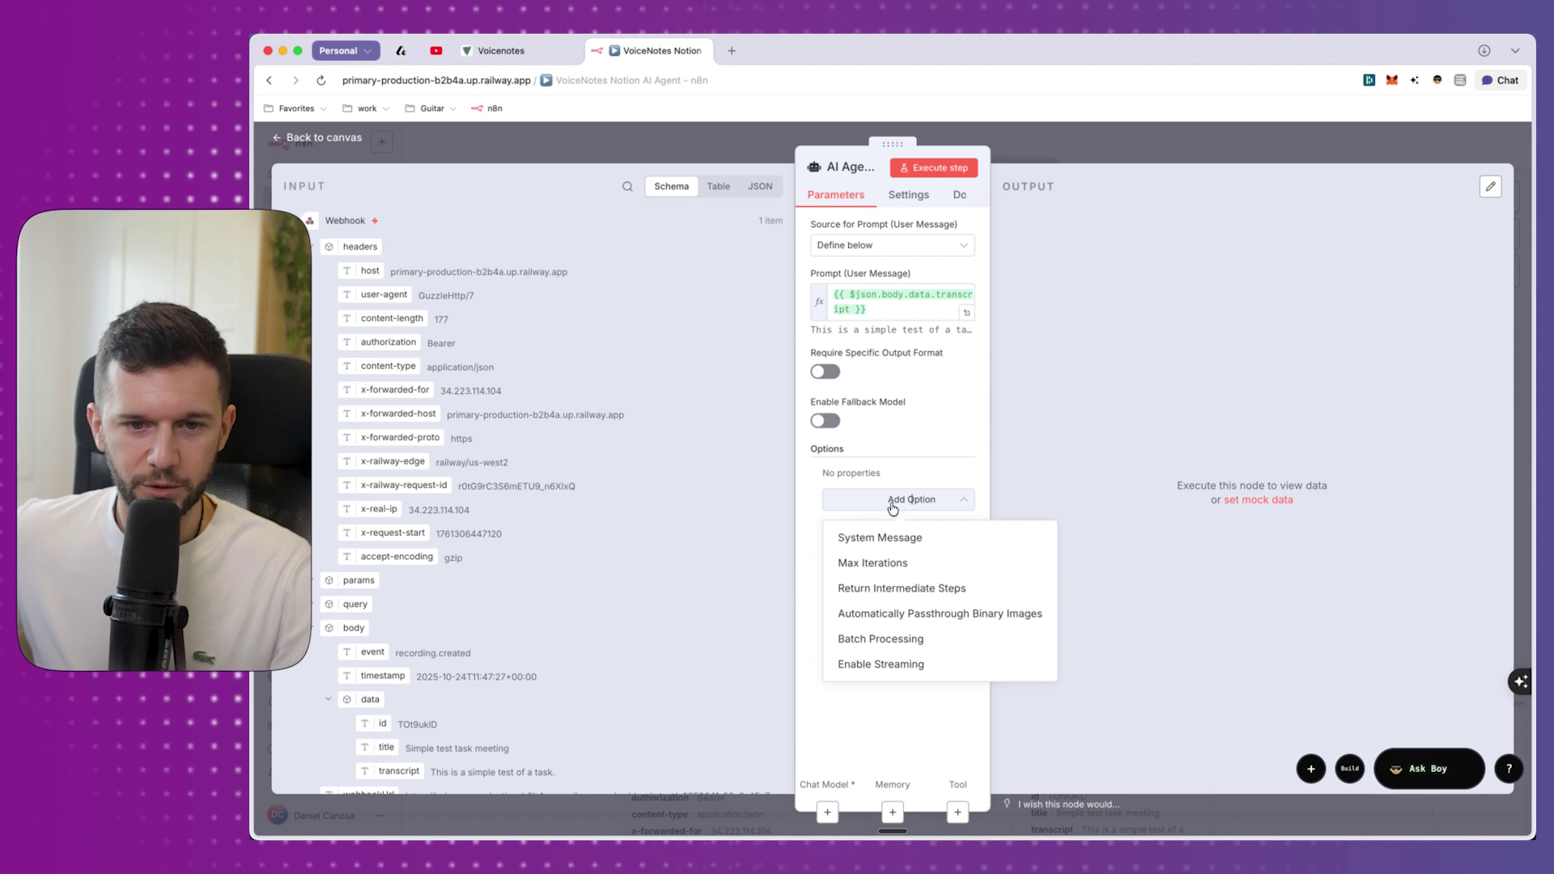
Step: Add a System Message option and replace its default with the prepared prompt containing {{ $now }}
click(870, 538)
triple_click(889, 508)
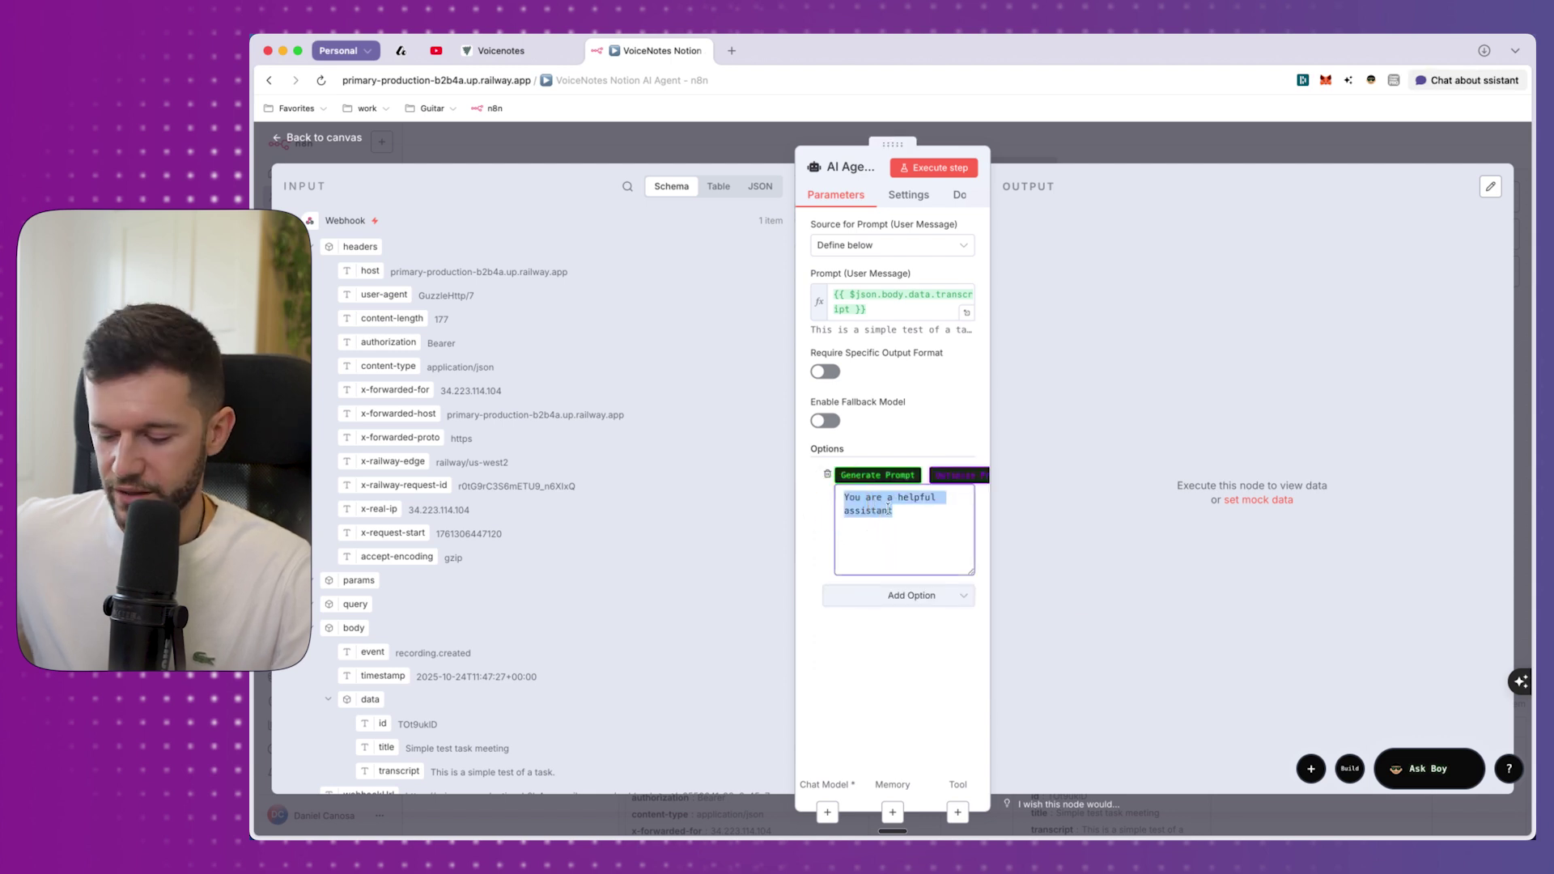
key(super+v)
scroll(902, 530, up, 5)
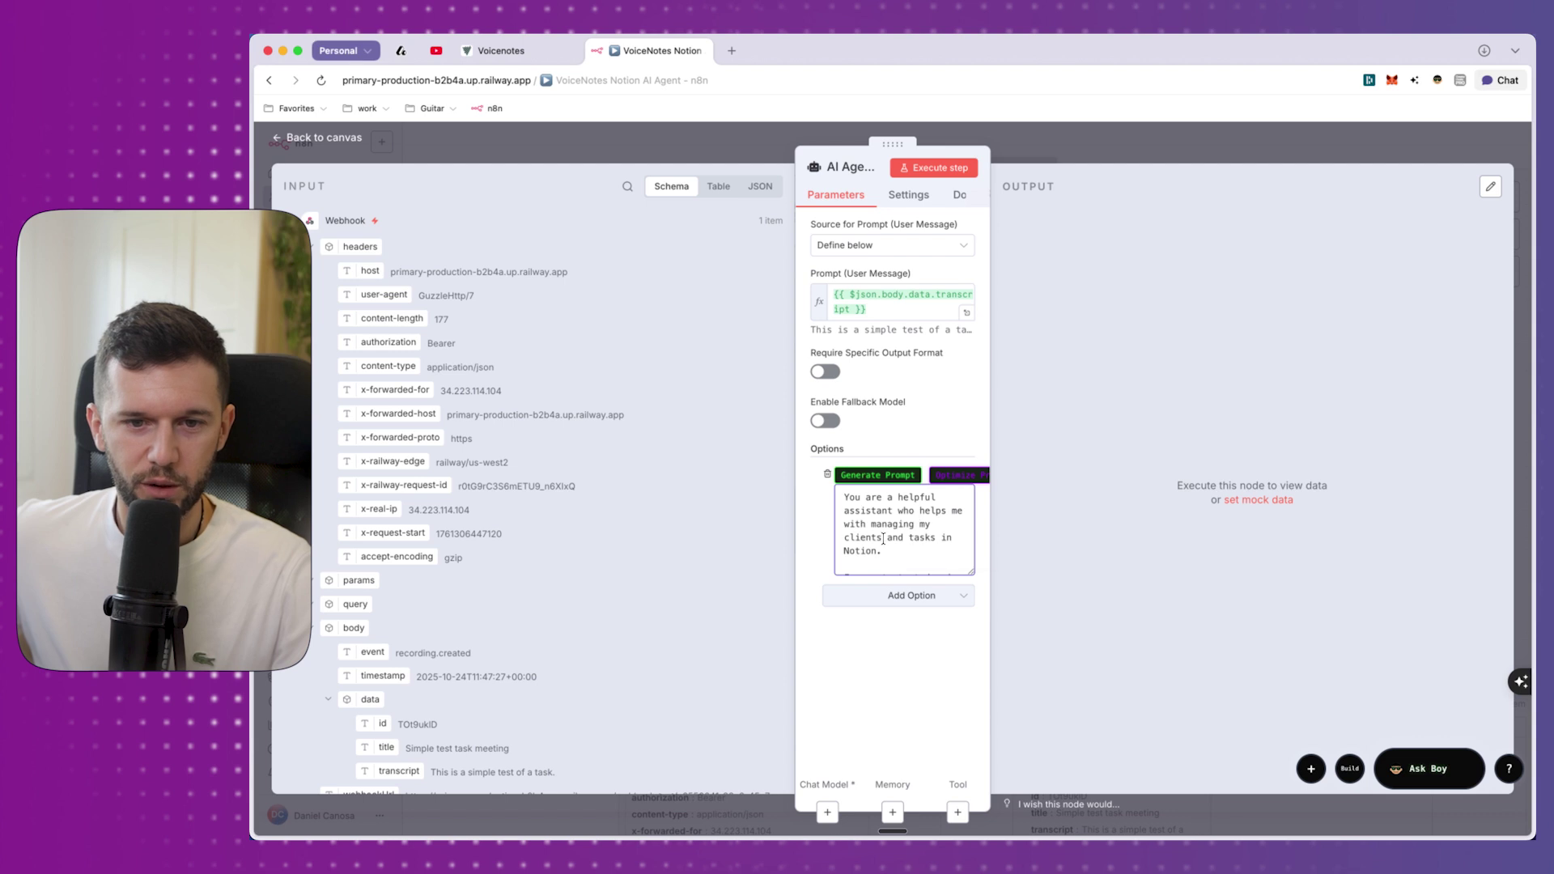
scroll(890, 537, down, 2)
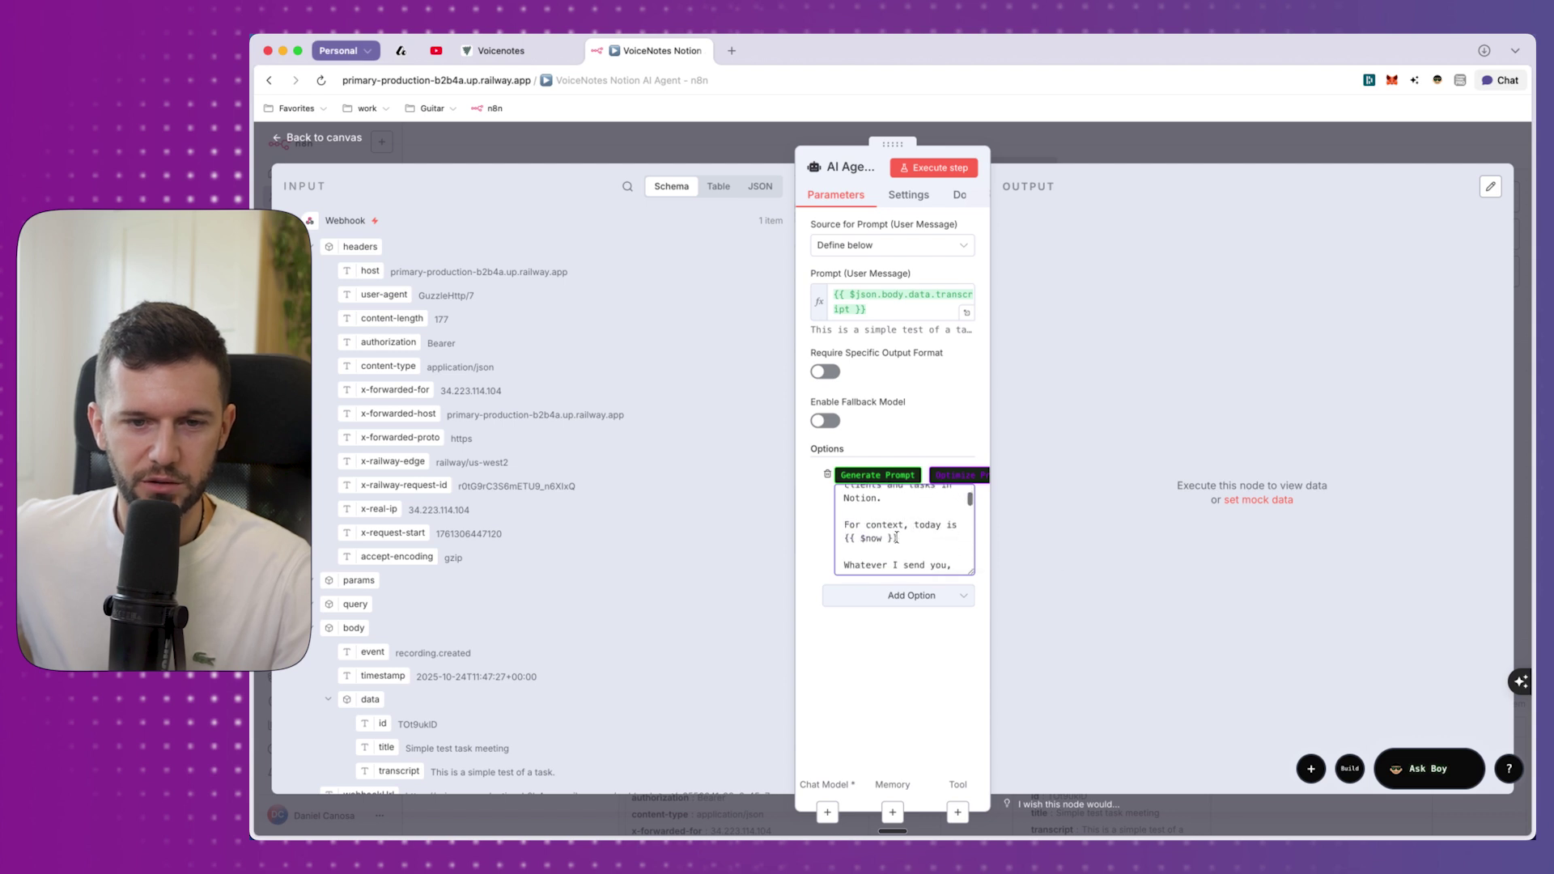
scroll(903, 534, down, 1)
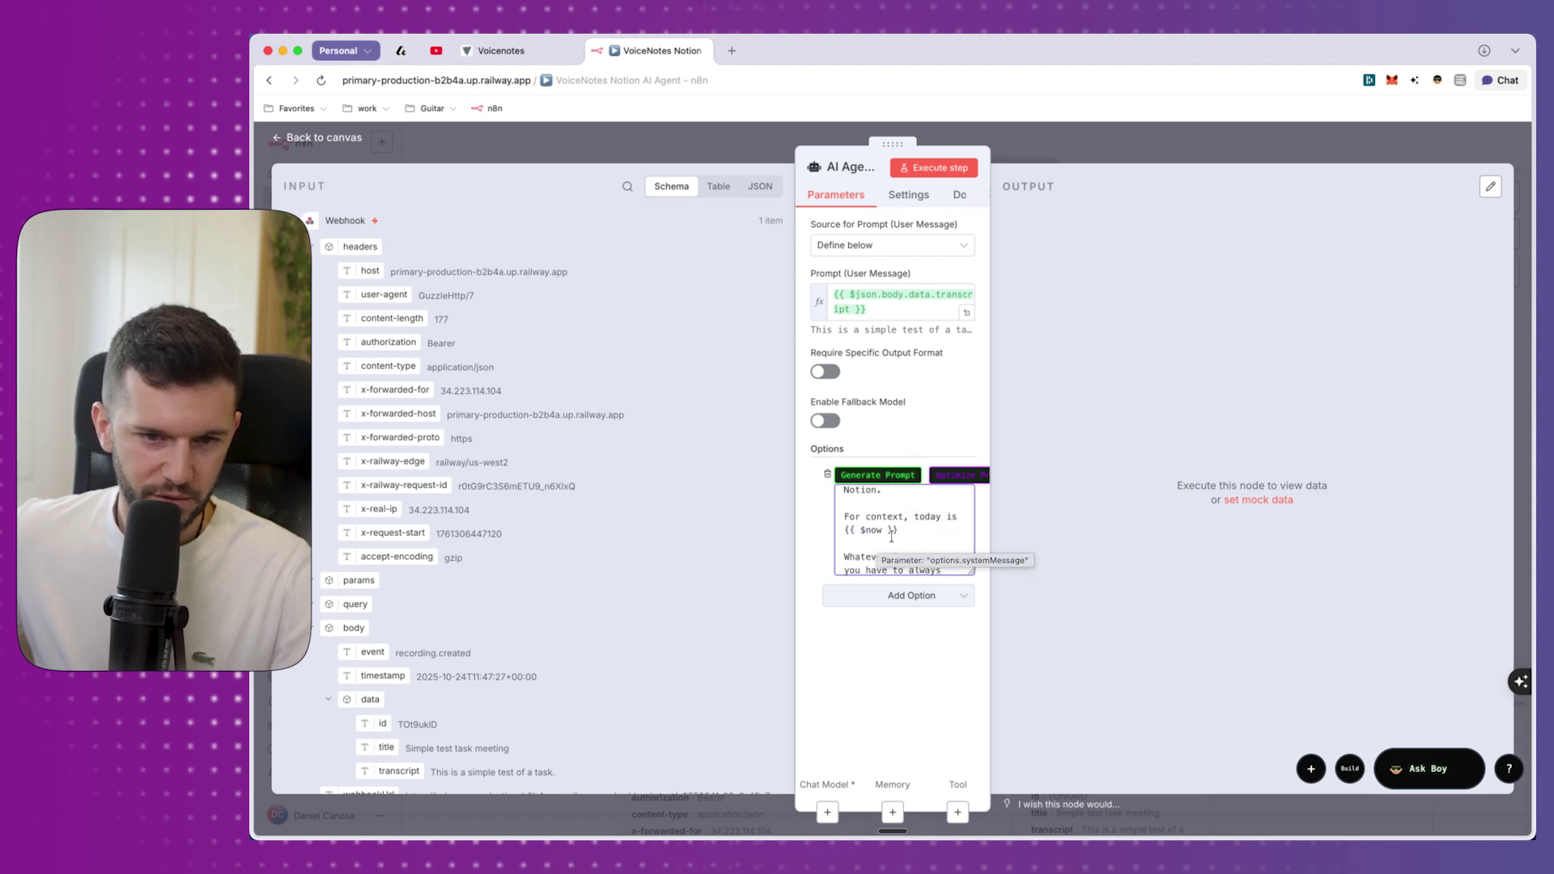
drag(844, 530, 896, 532)
click(894, 534)
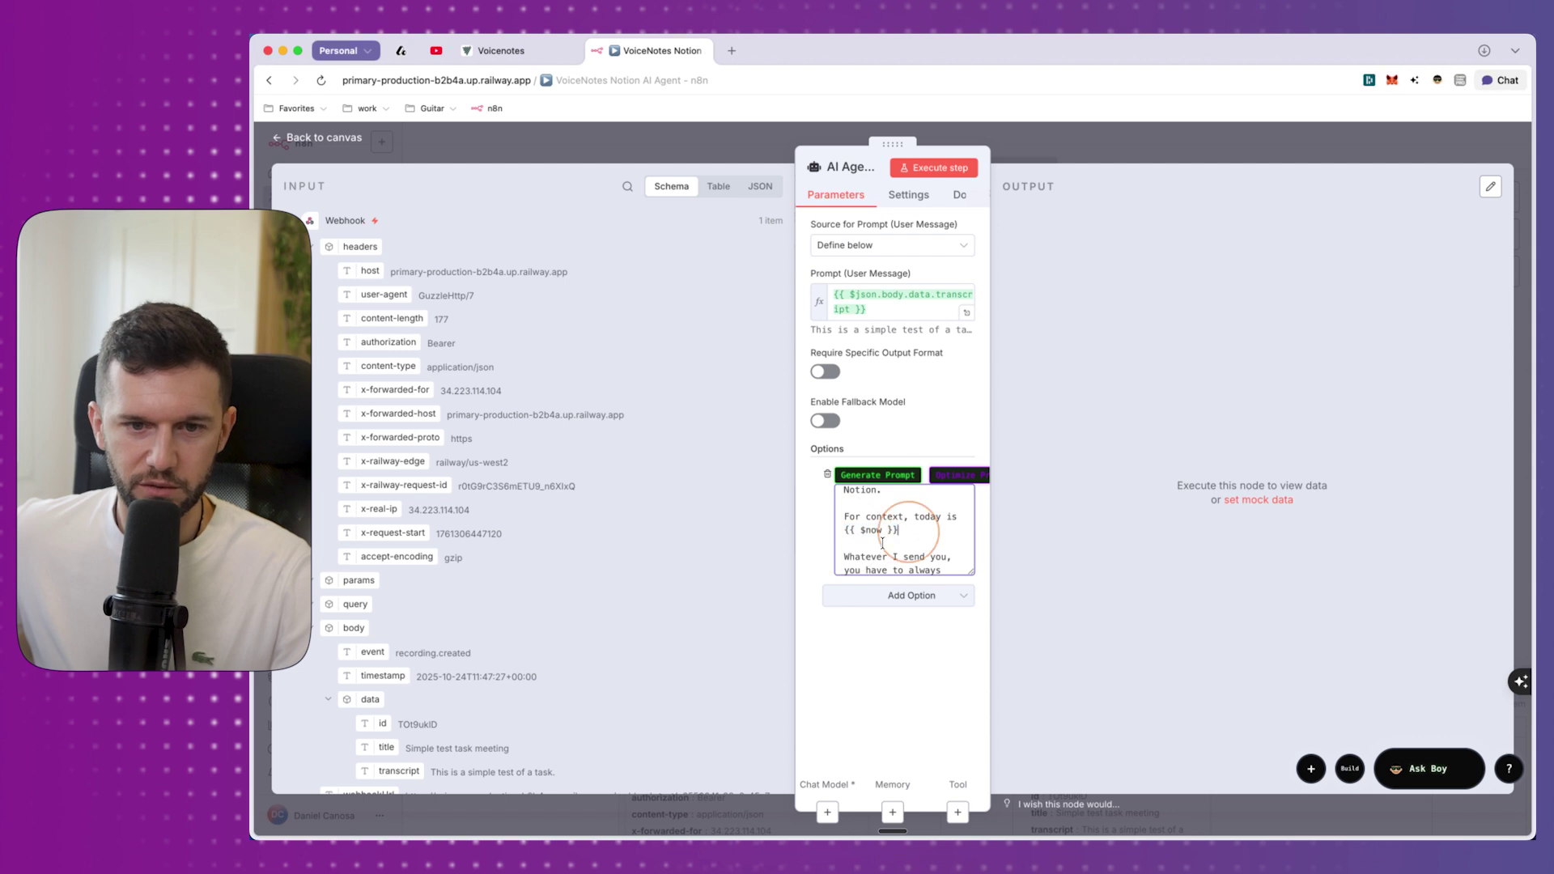
Step: Review the system message's rules on blank unknown clients and never asking for clarification
scroll(882, 541, down, 1)
scroll(873, 528, down, 1)
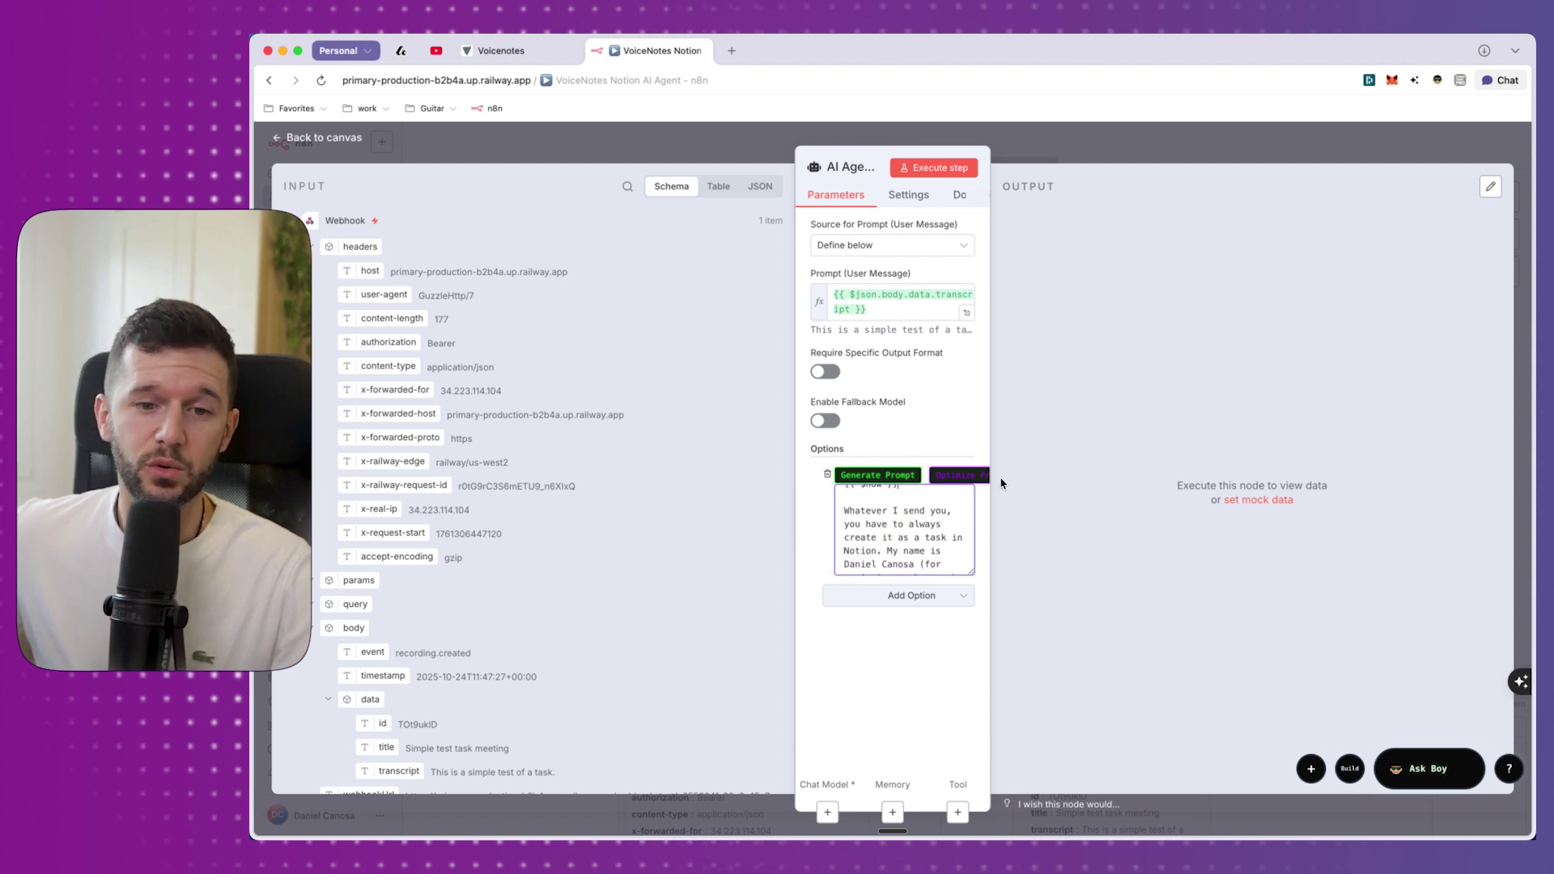
scroll(874, 522, up, 2)
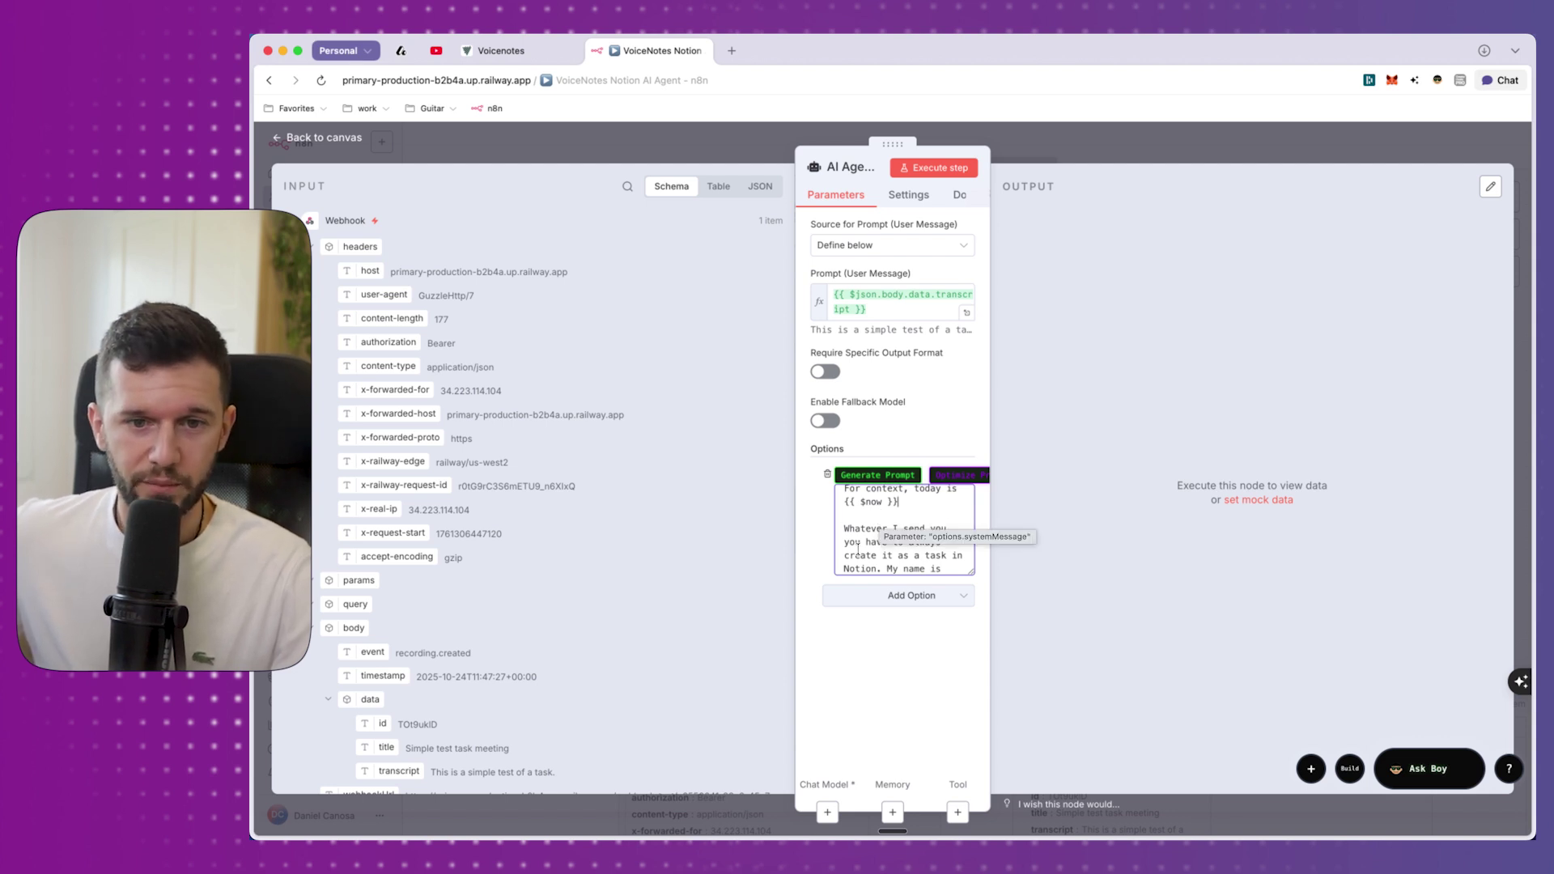
scroll(868, 539, down, 1)
scroll(867, 541, down, 2)
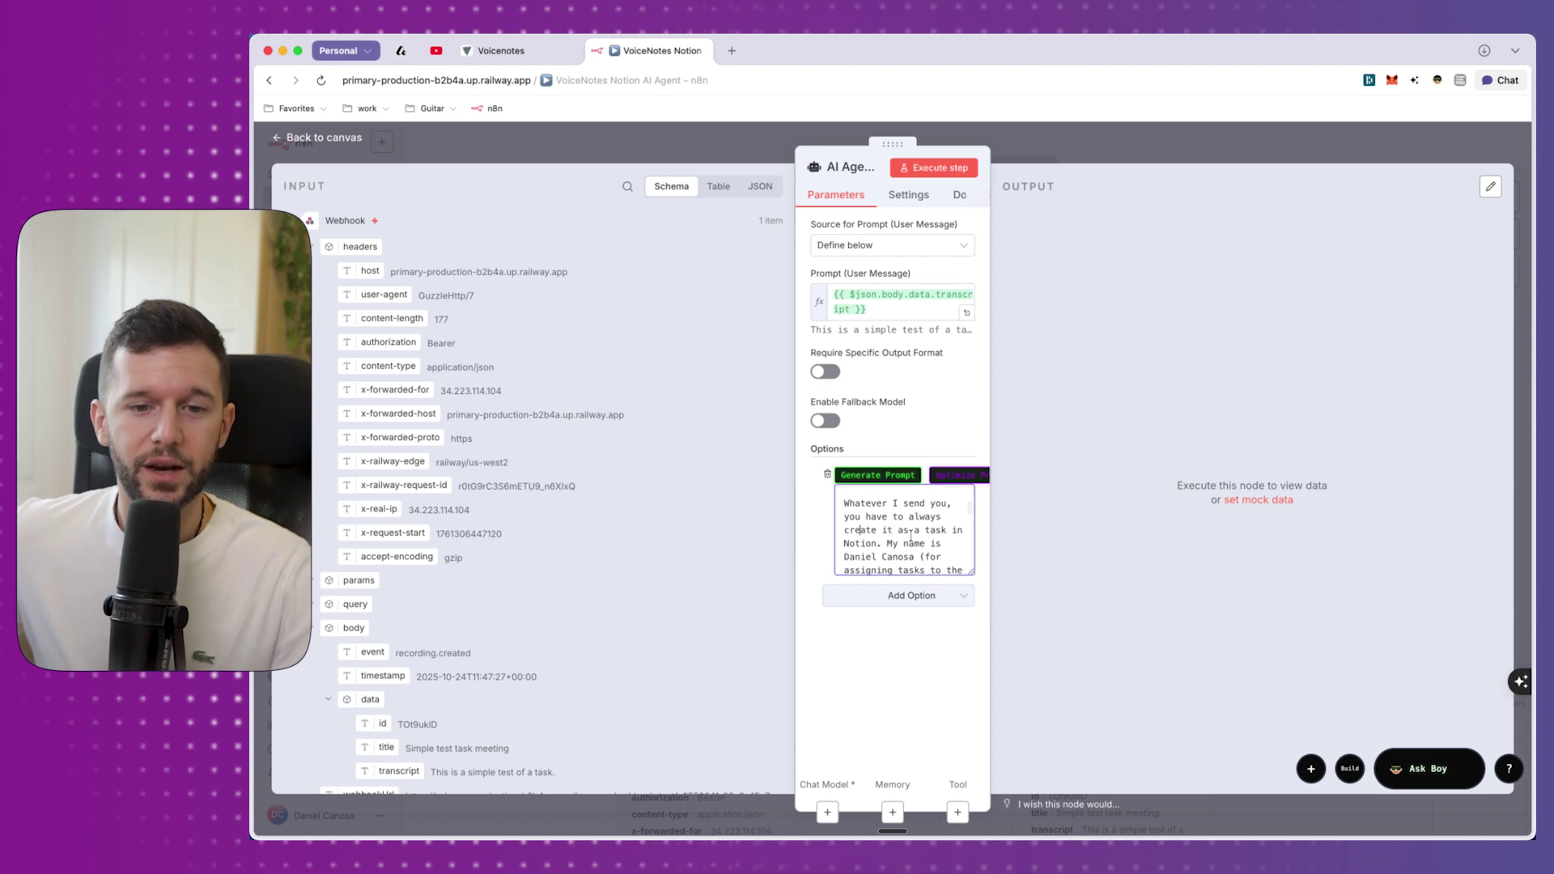
scroll(912, 536, down, 1)
scroll(889, 535, down, 2)
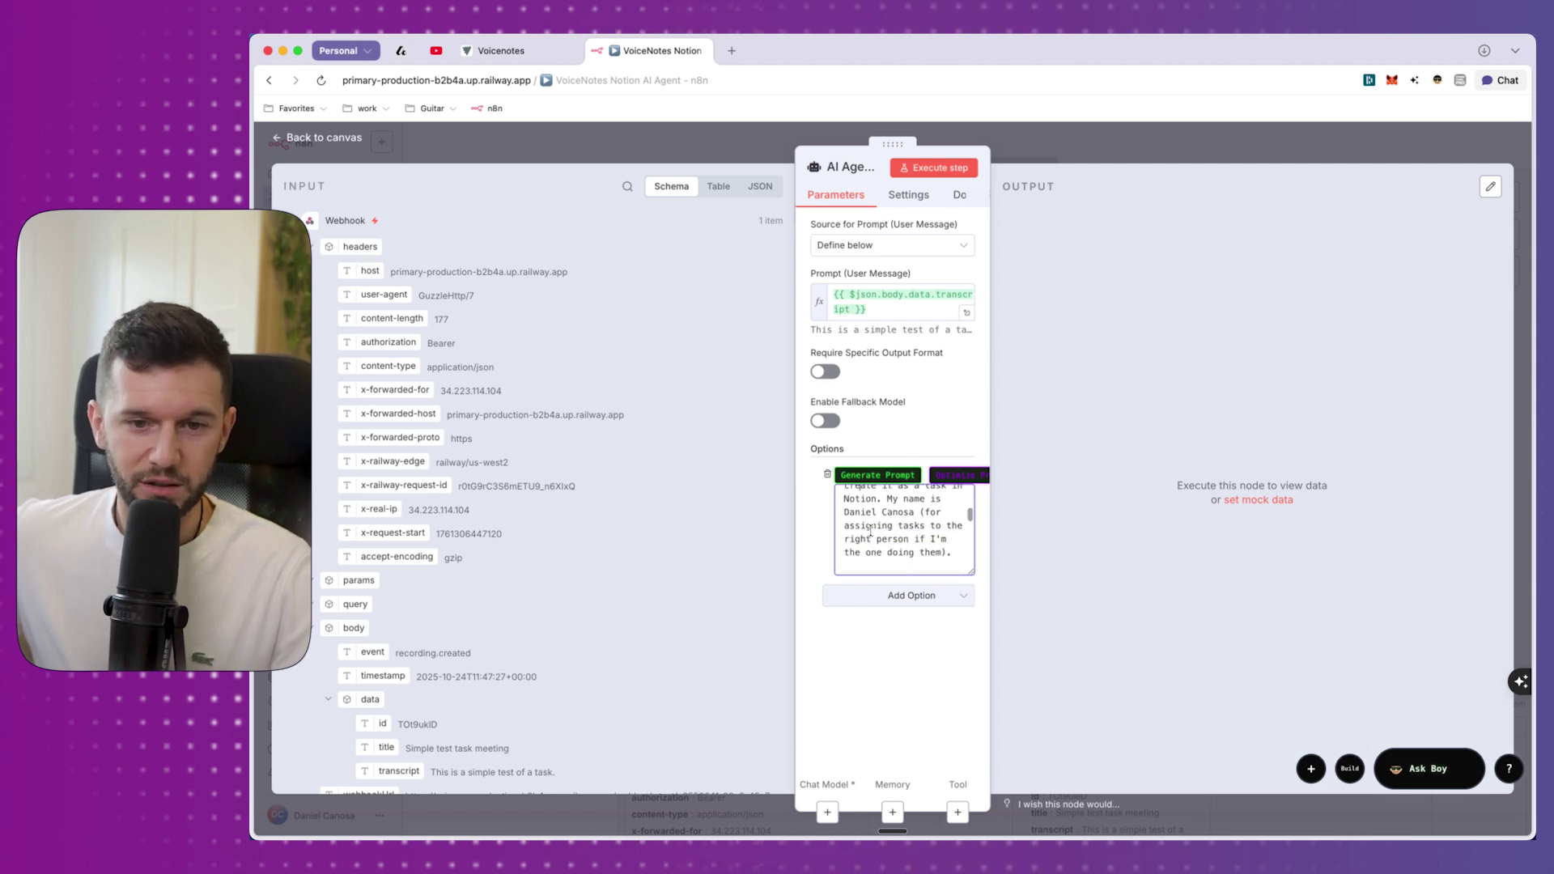
scroll(882, 534, down, 3)
scroll(840, 528, down, 2)
scroll(923, 528, down, 1)
scroll(882, 537, down, 1)
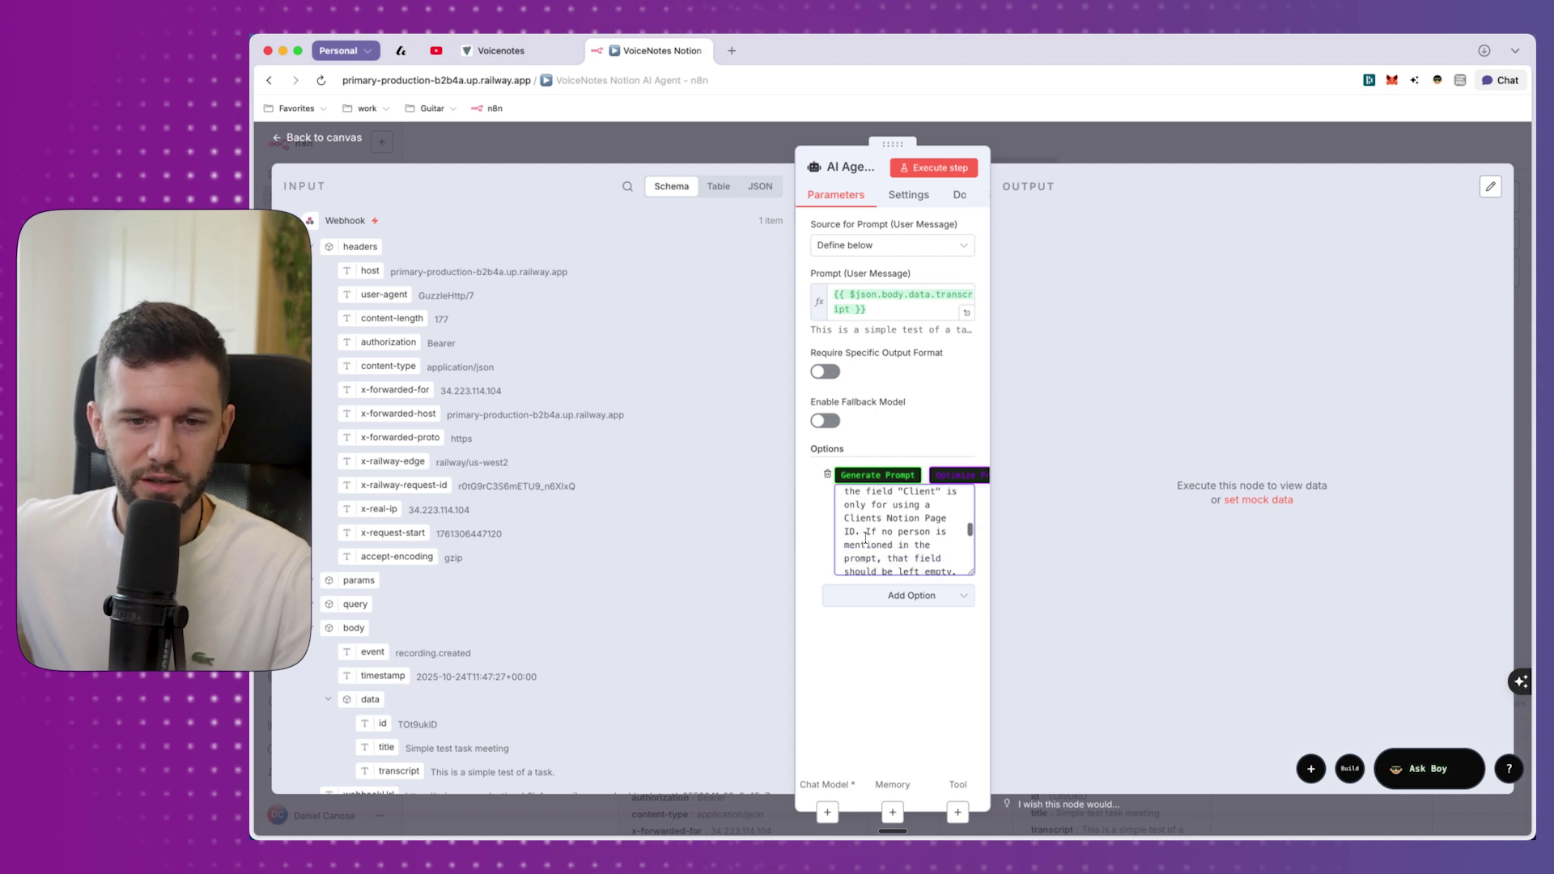
scroll(869, 534, down, 4)
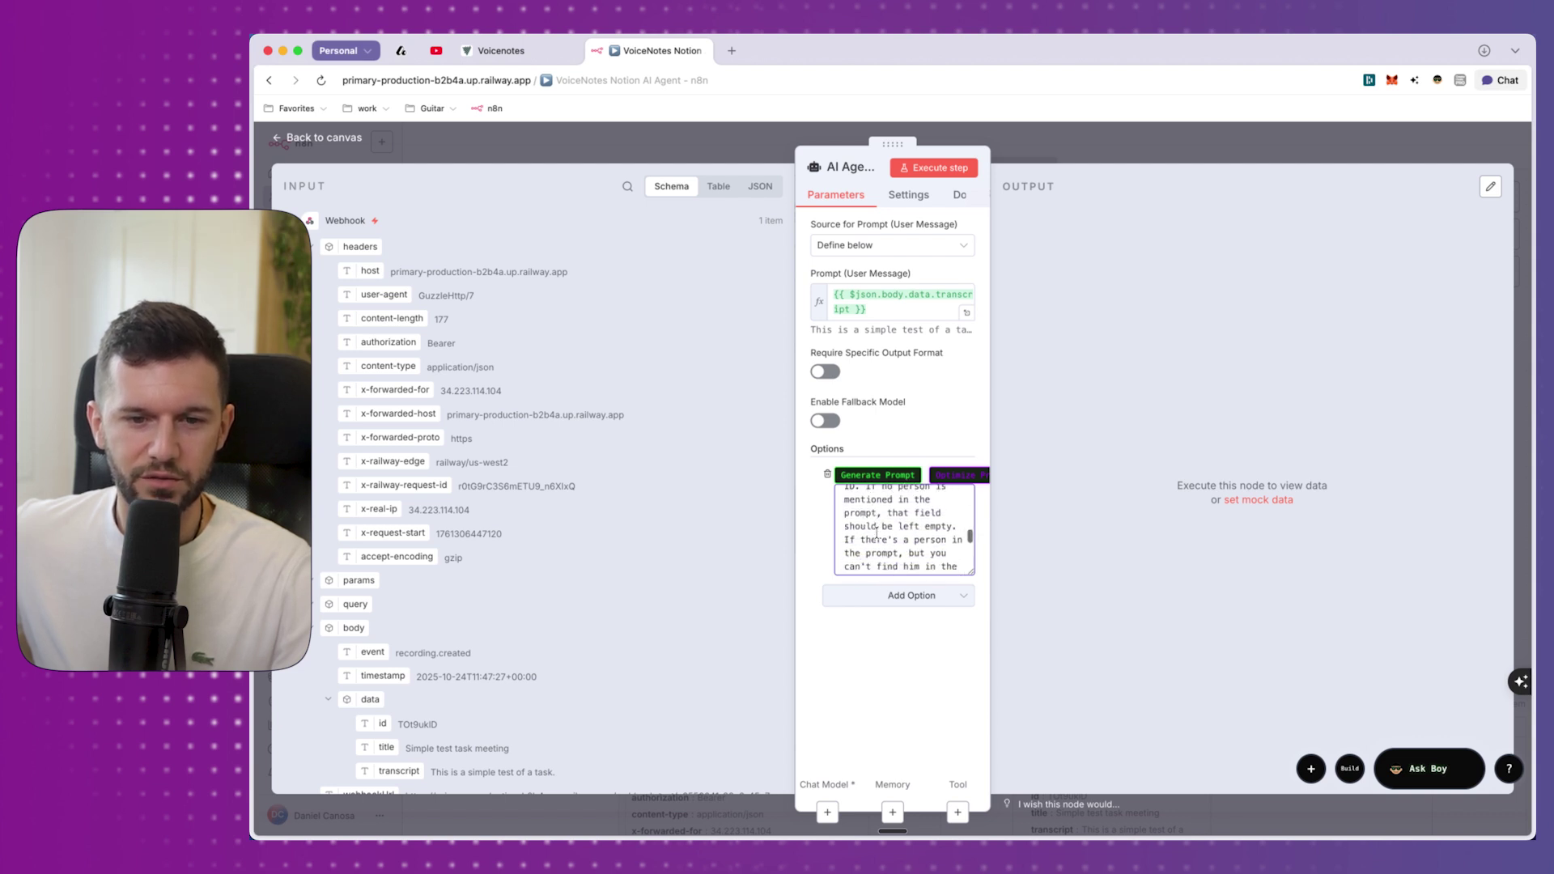
scroll(877, 527, down, 2)
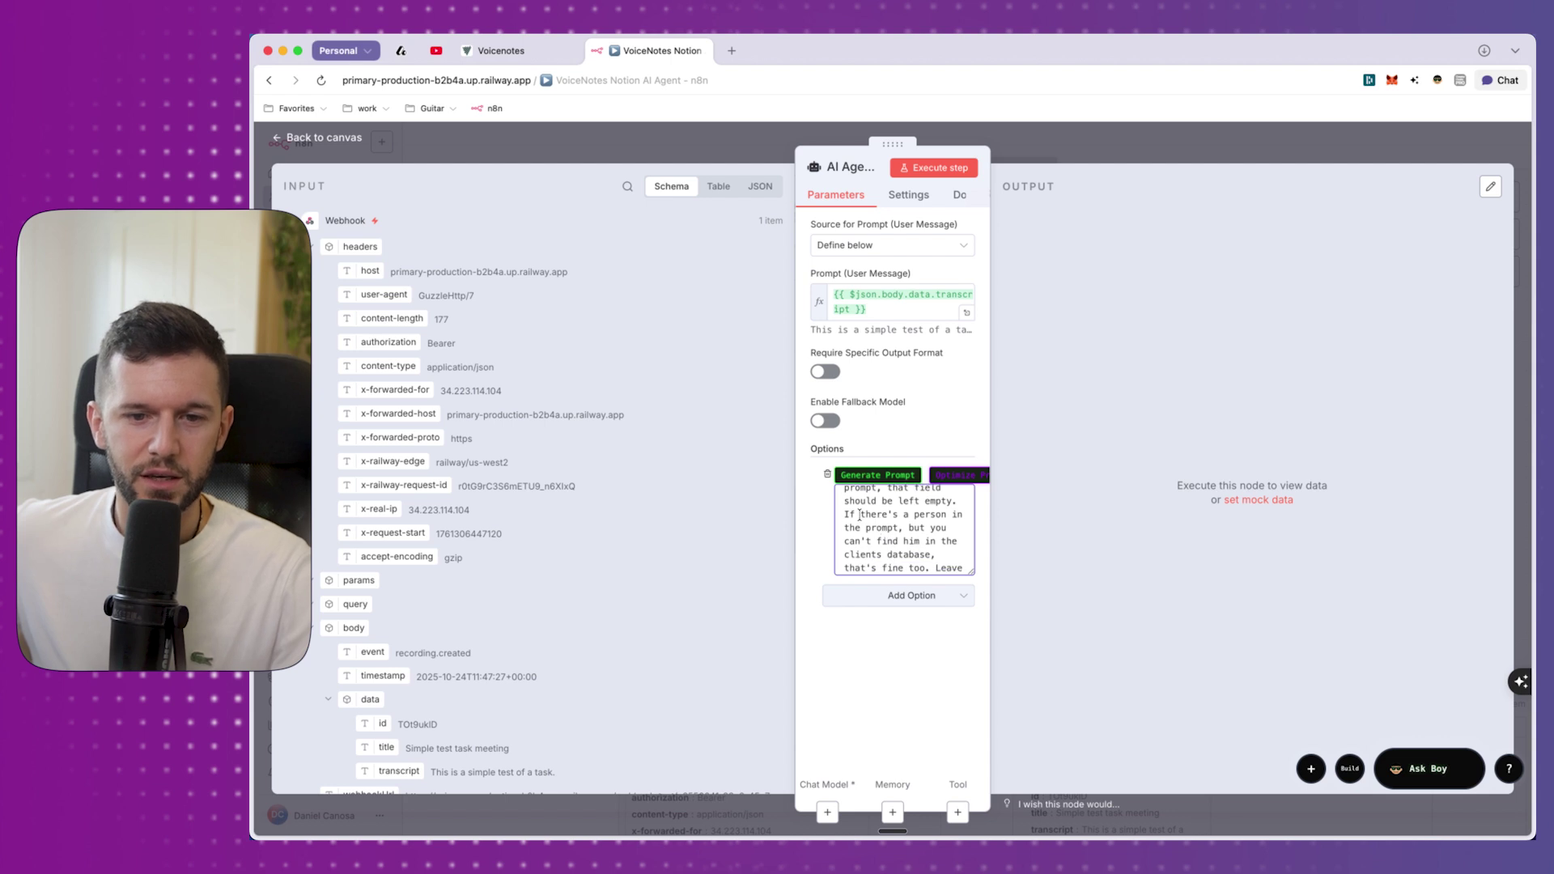
scroll(859, 514, down, 2)
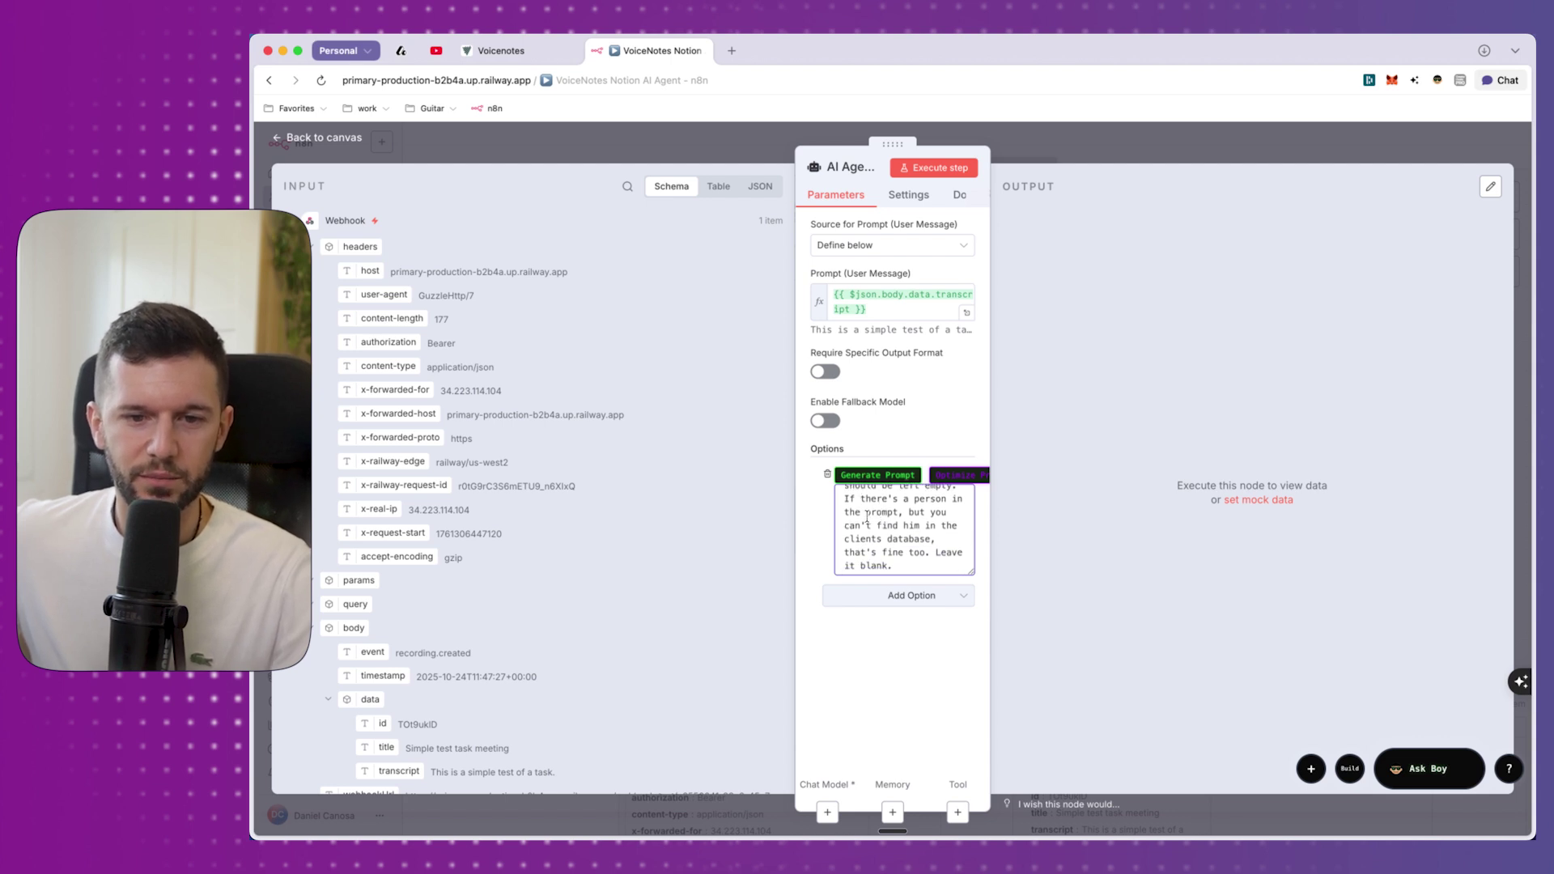
scroll(867, 518, down, 3)
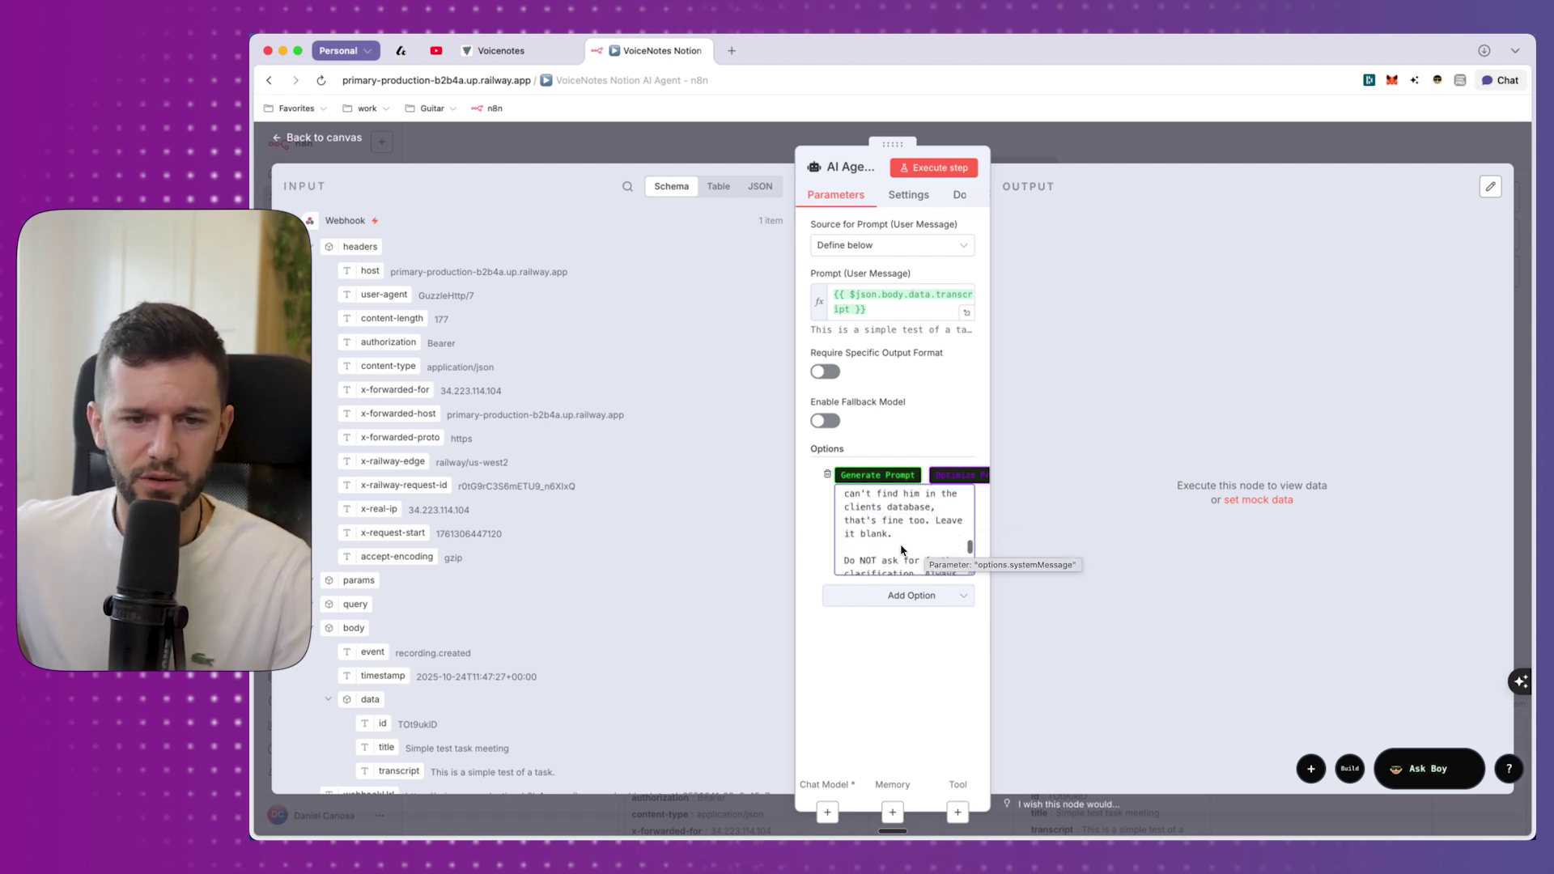
scroll(899, 548, down, 3)
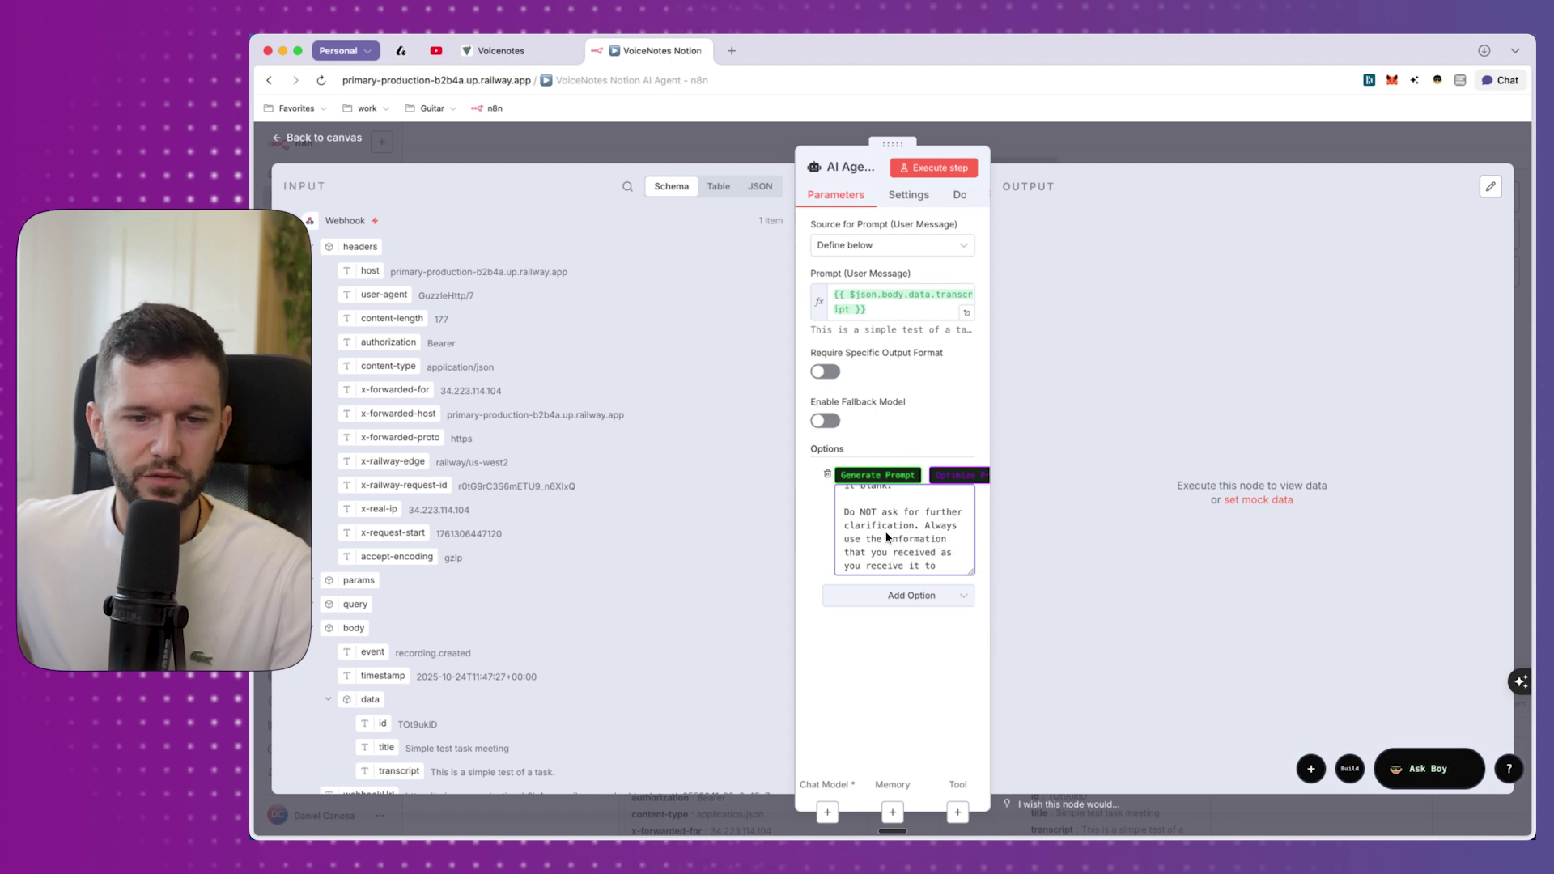
scroll(888, 536, down, 1)
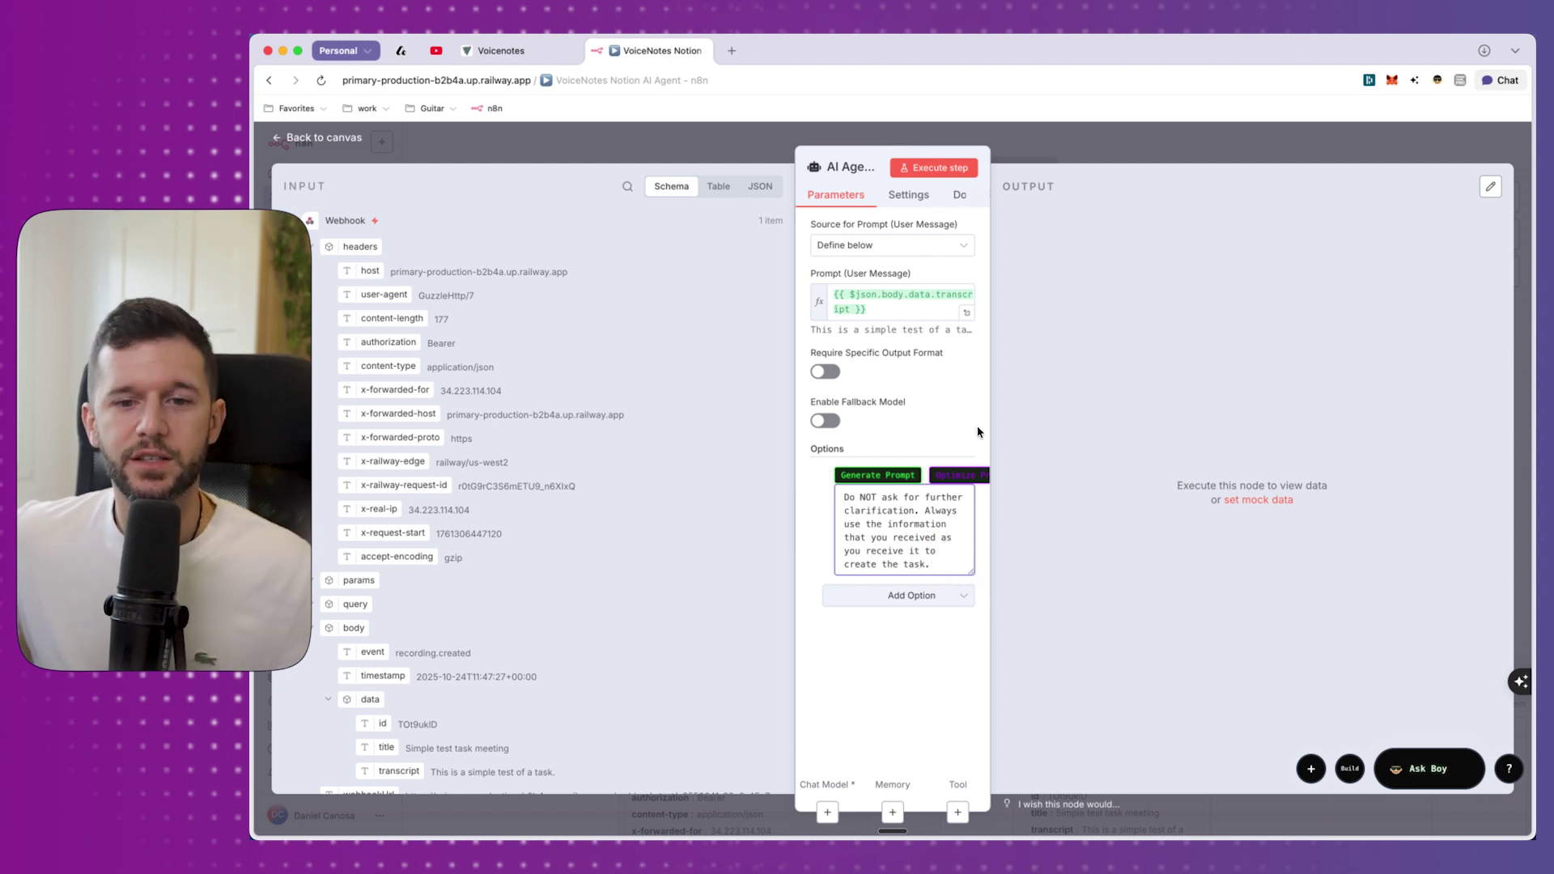
Step: Attach an OpenAI Chat Model to AI Agent1 using the OpenAi account credential and gpt-4.1-mini
click(1022, 139)
scroll(934, 542, down, 2)
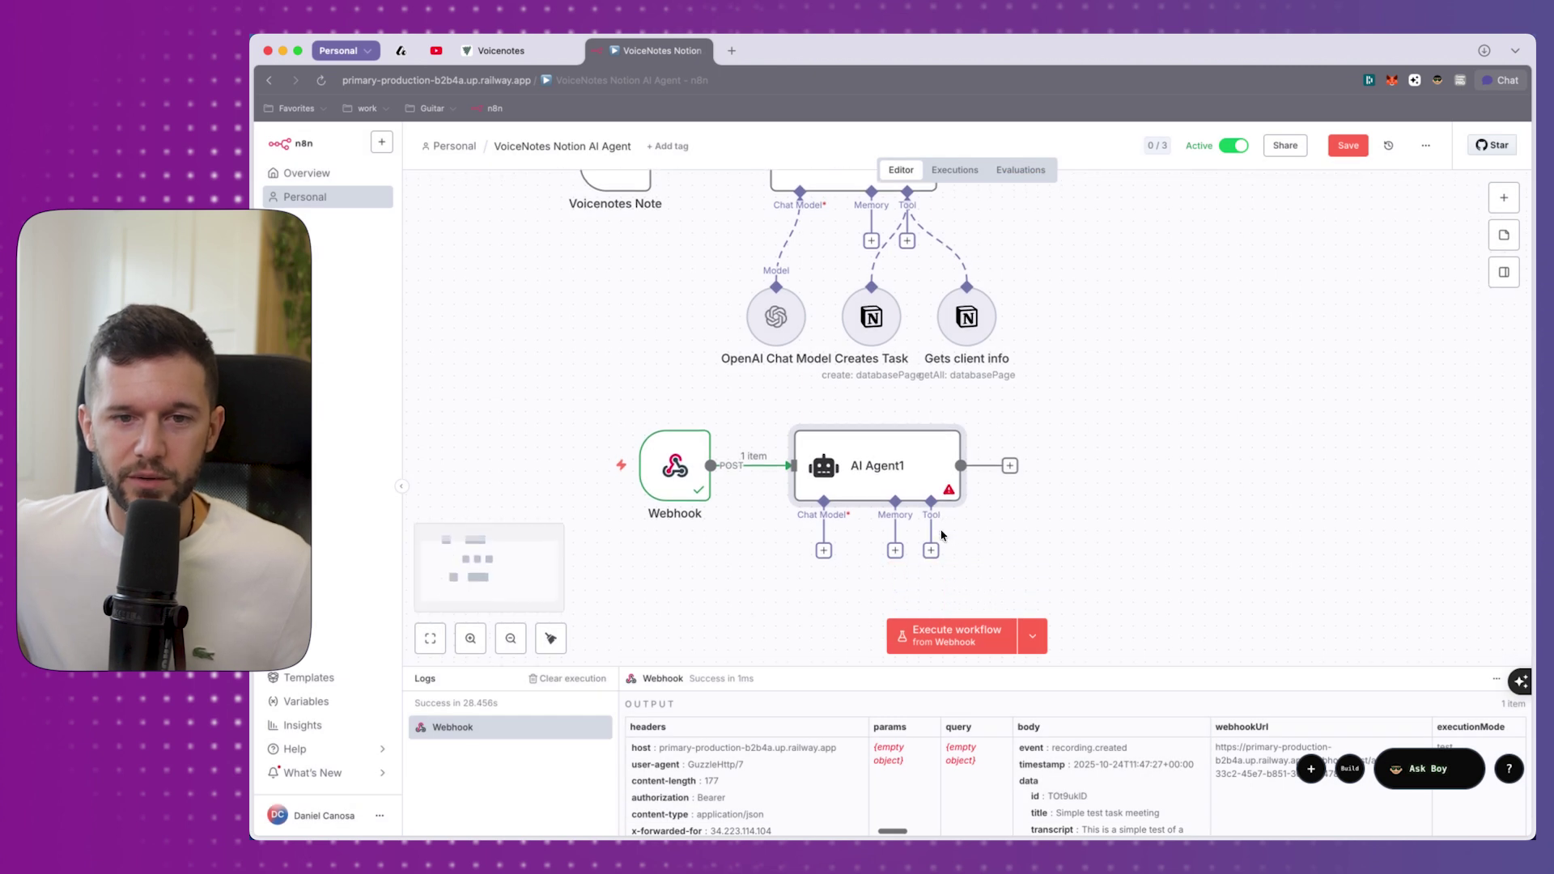
click(823, 551)
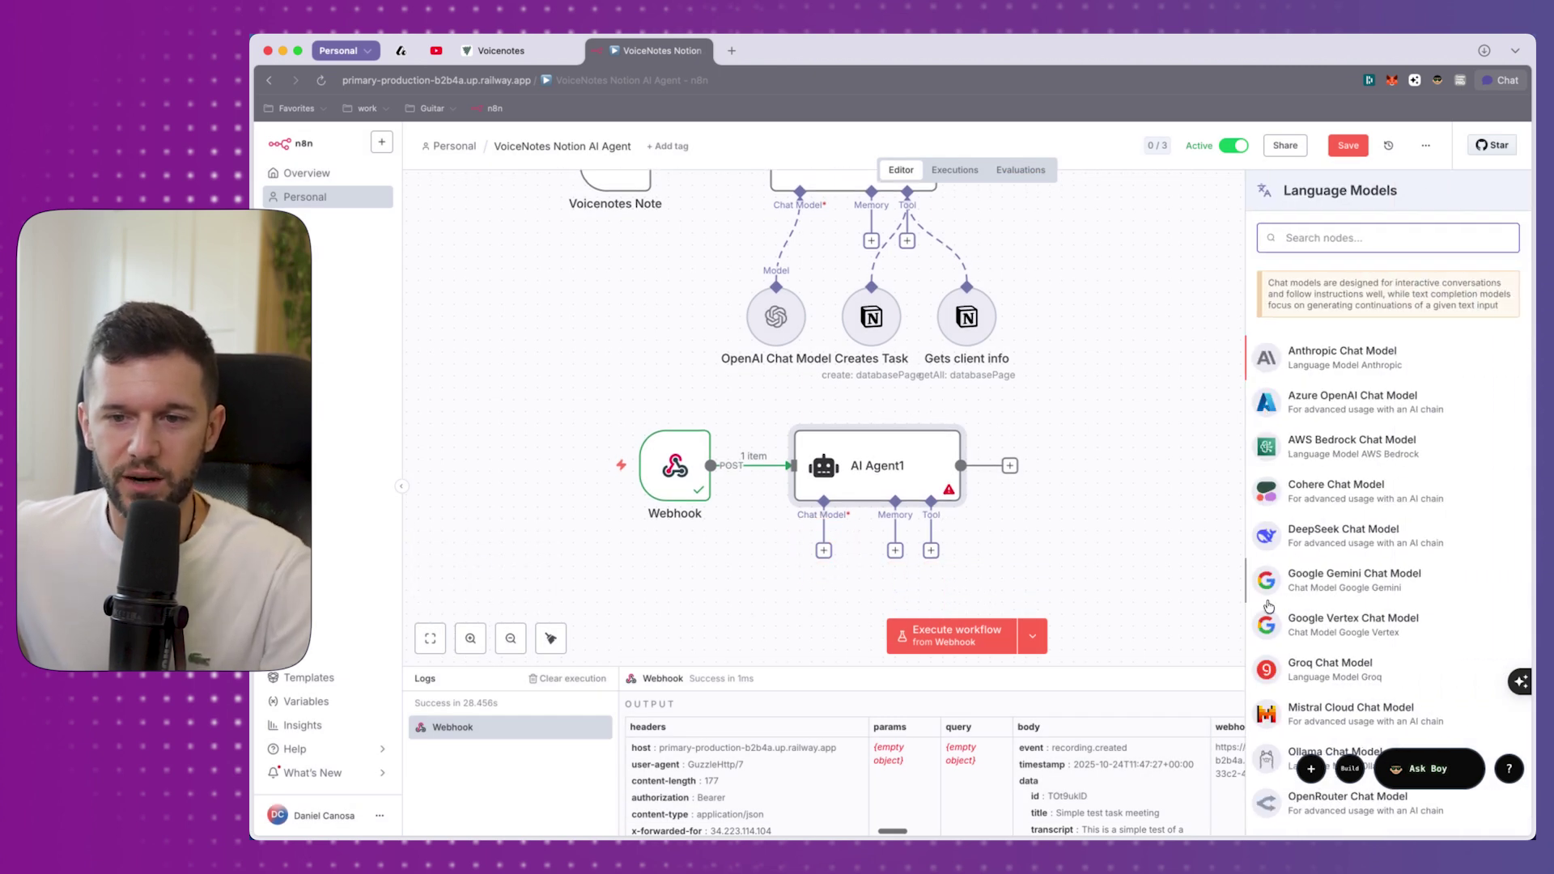
scroll(1301, 502, down, 3)
scroll(1301, 668, down, 1)
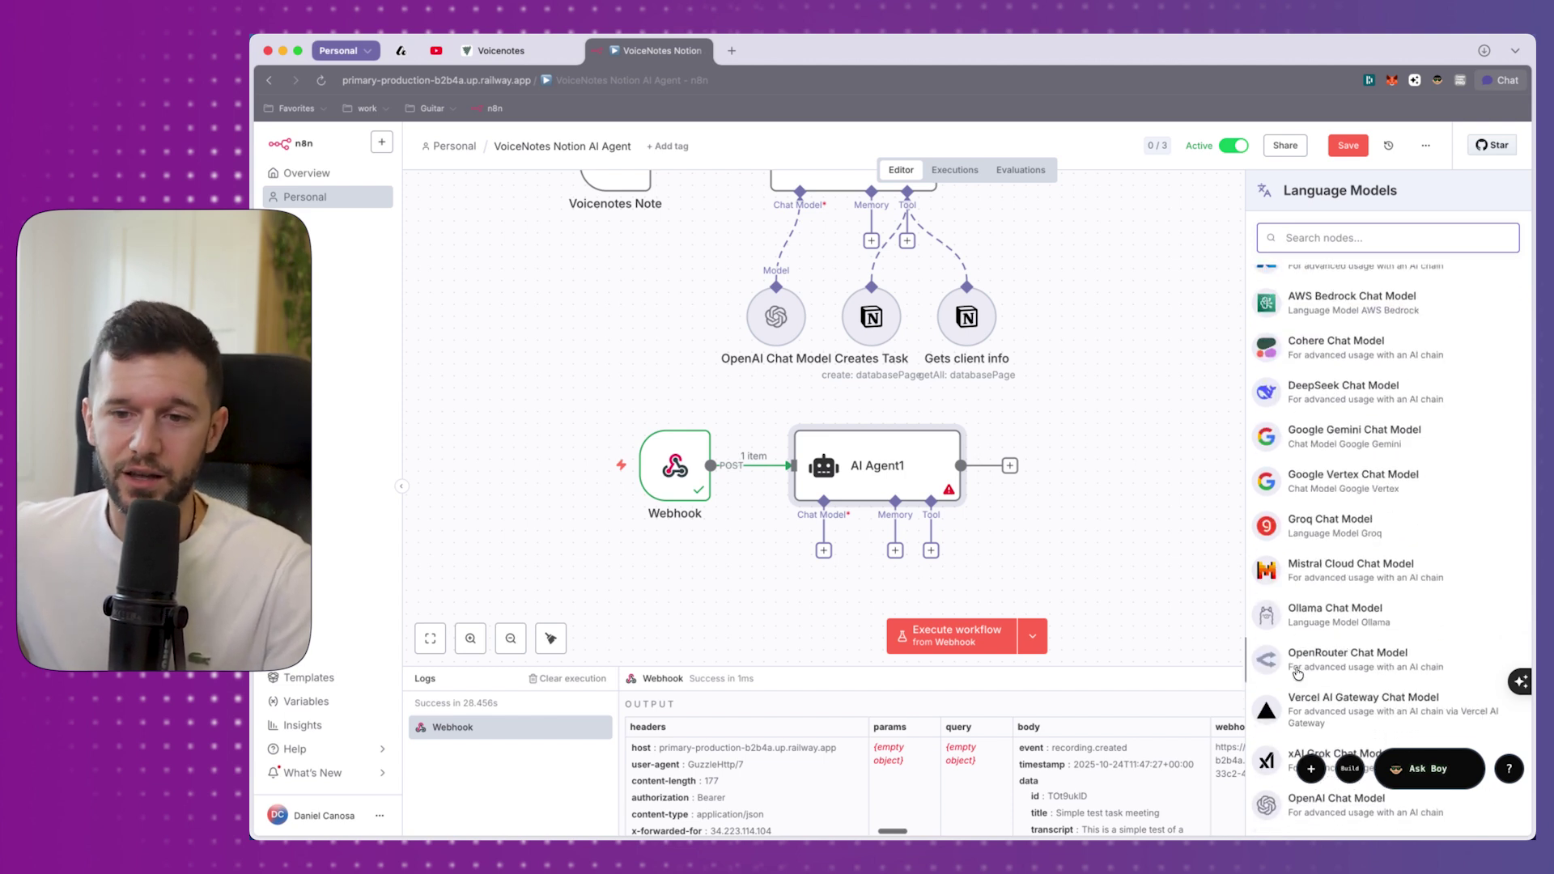
scroll(1297, 670, down, 2)
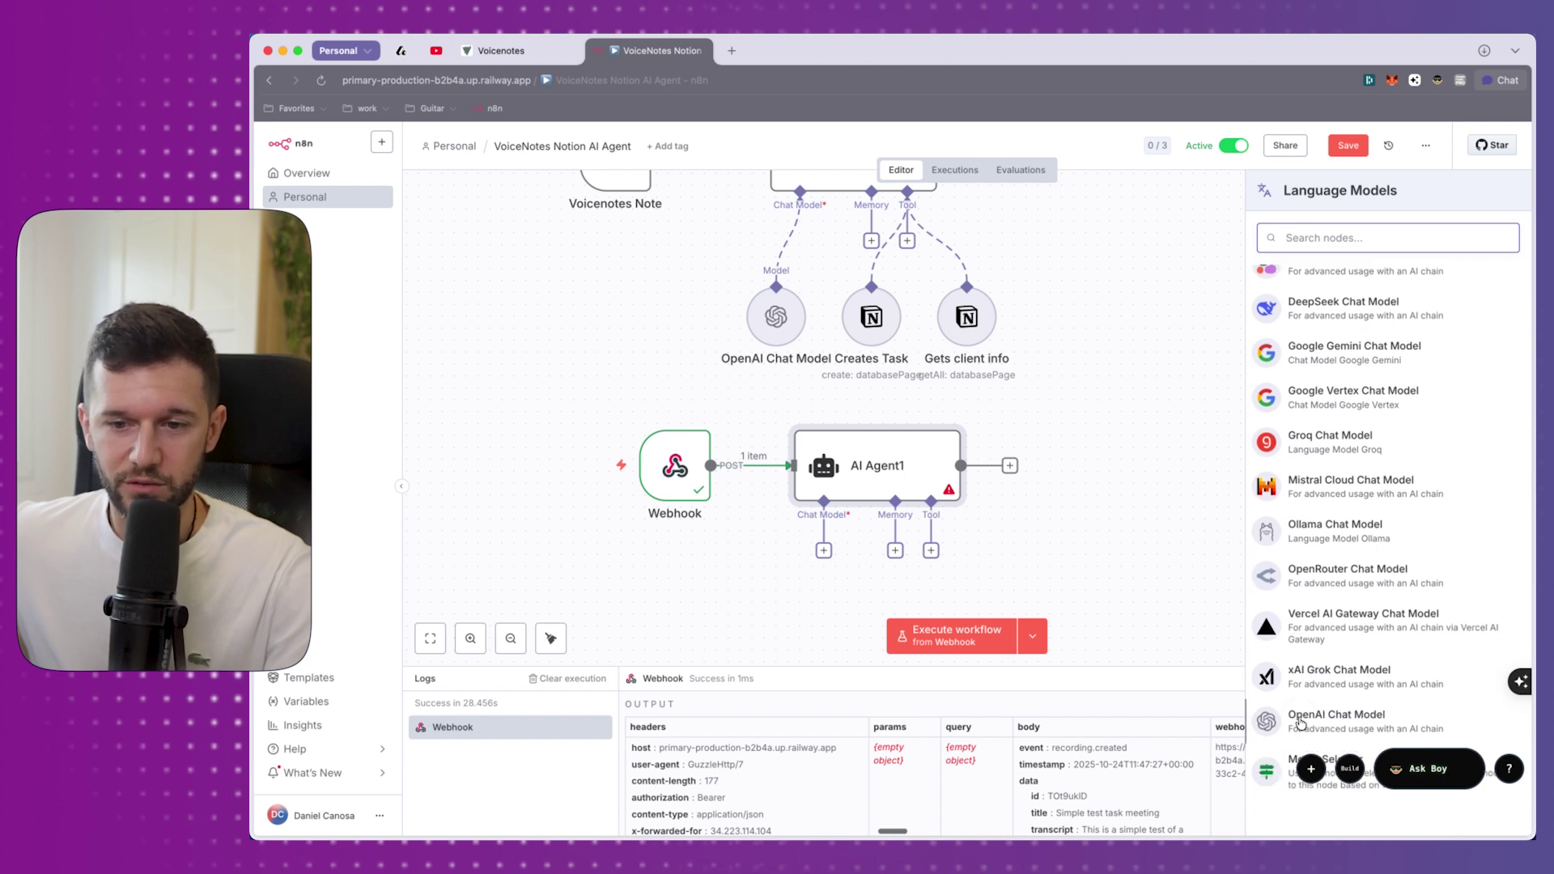
click(1303, 728)
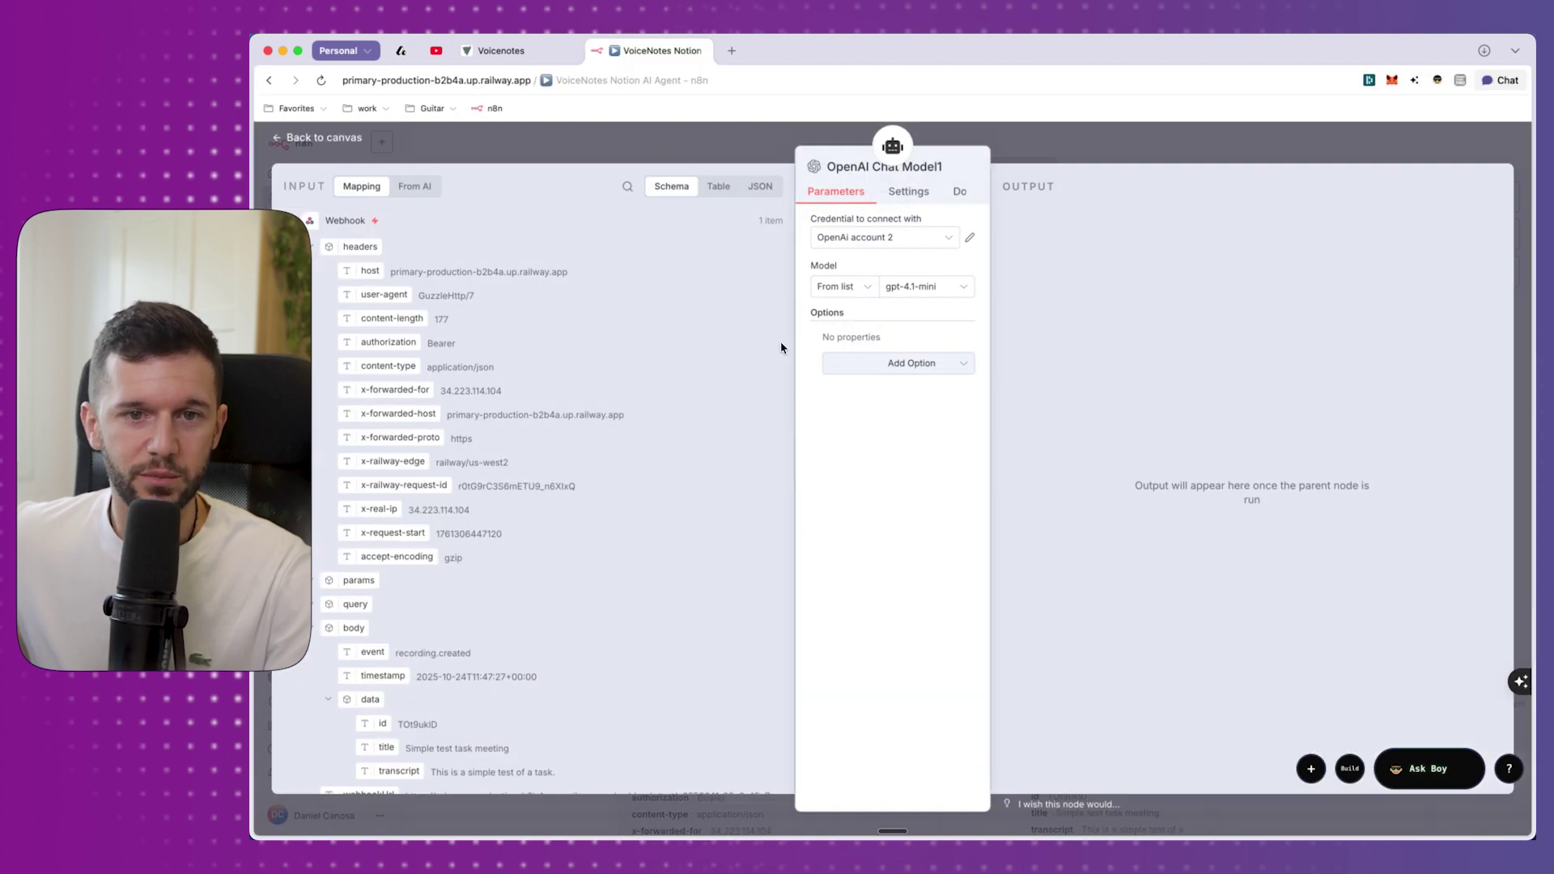
click(864, 241)
click(853, 272)
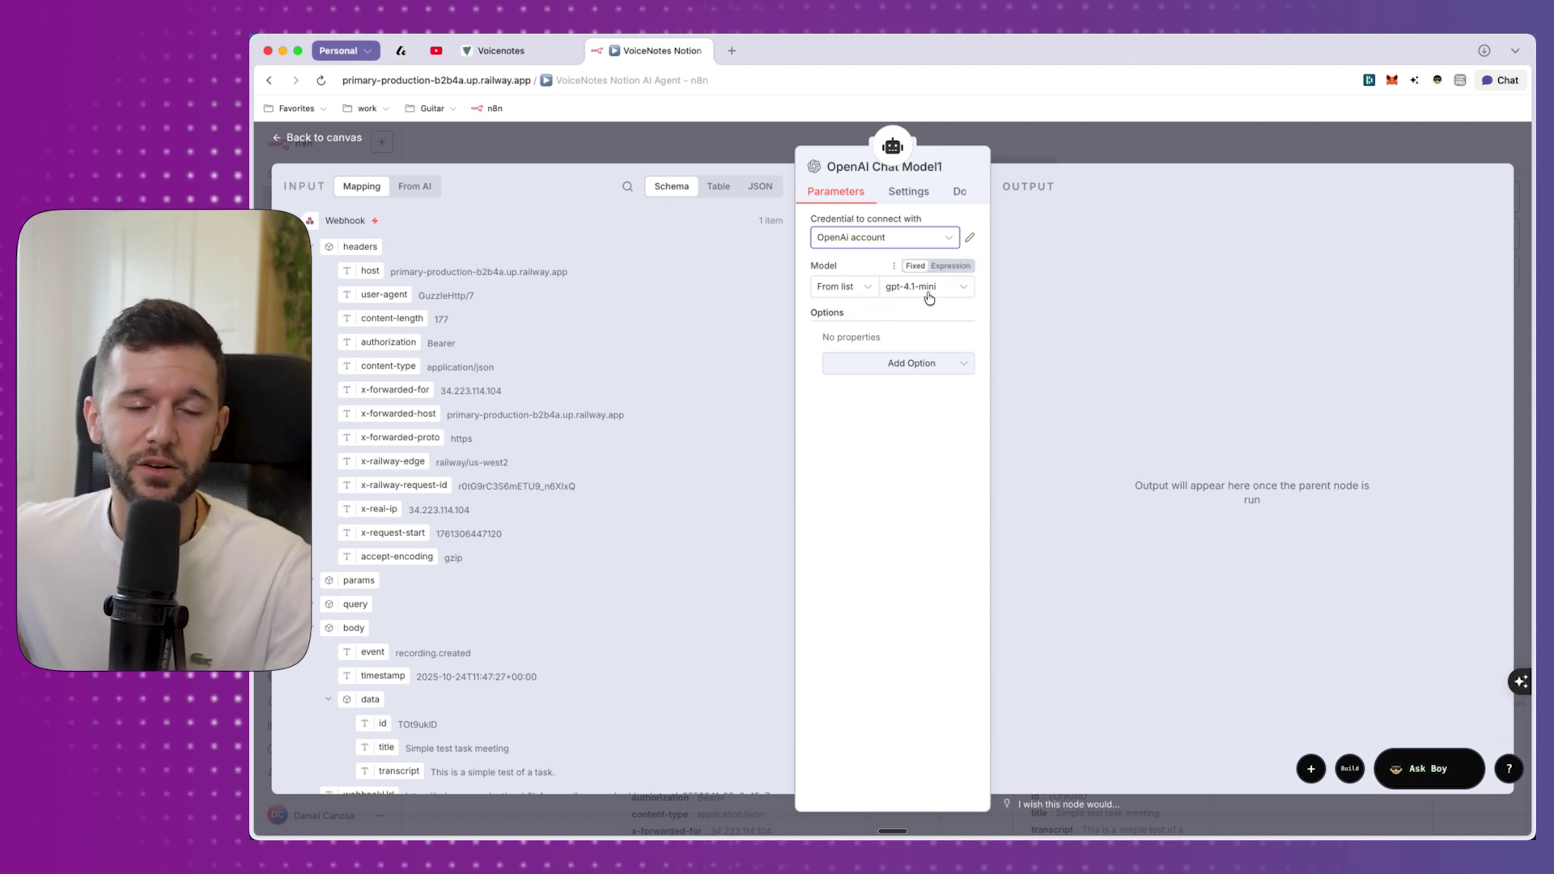
Step: Attach a Notion tool to AI Agent1 creating Tasks database pages with a model-defined title
click(1036, 148)
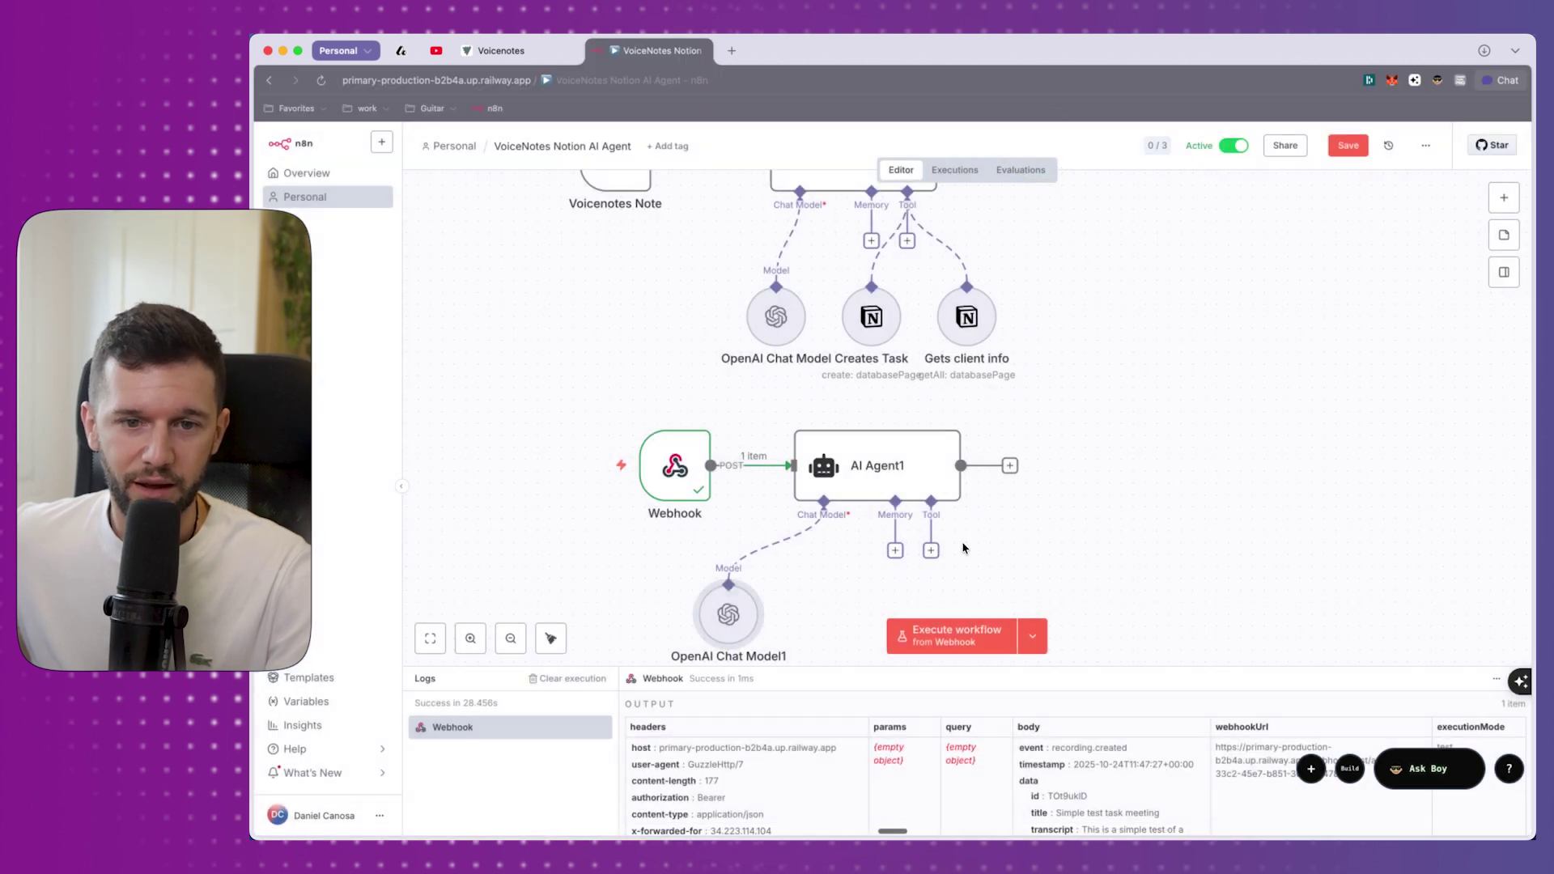
scroll(808, 600, down, 1)
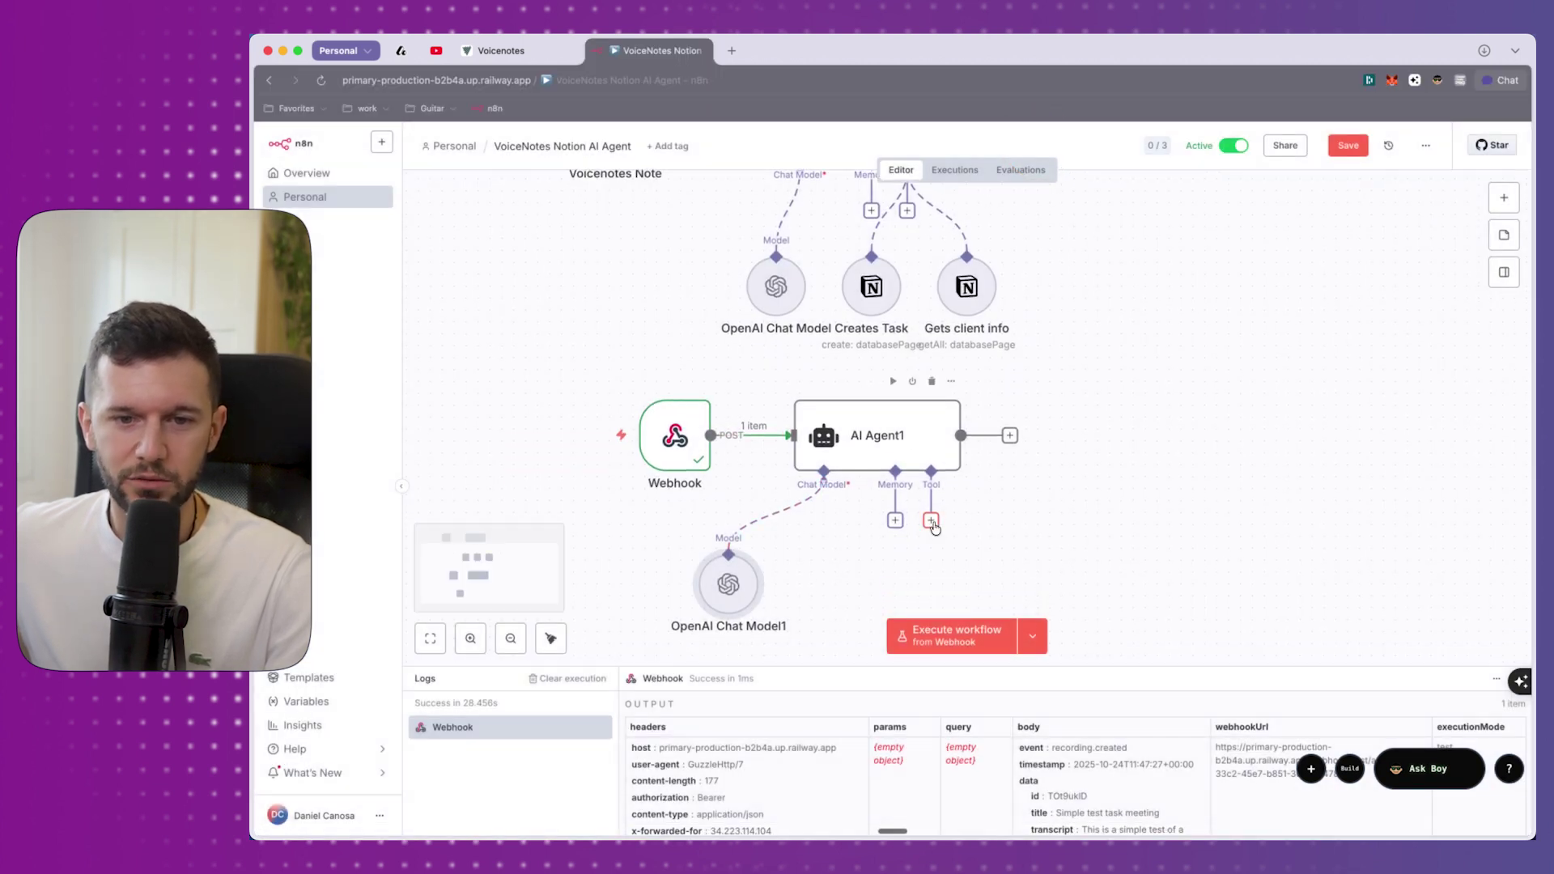
click(930, 520)
text(notion)
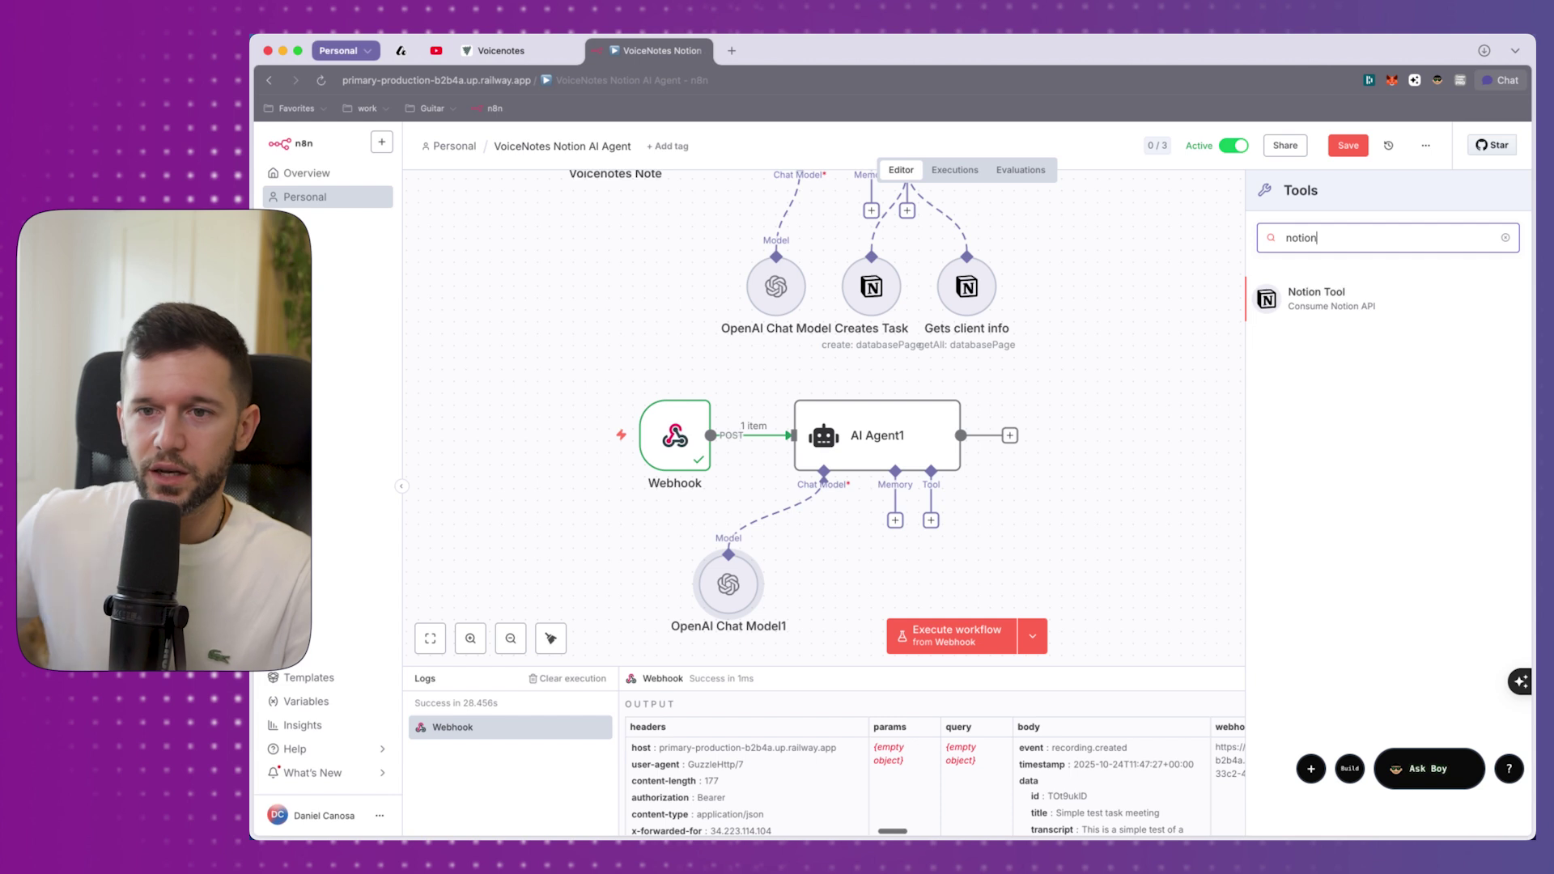
key(Return)
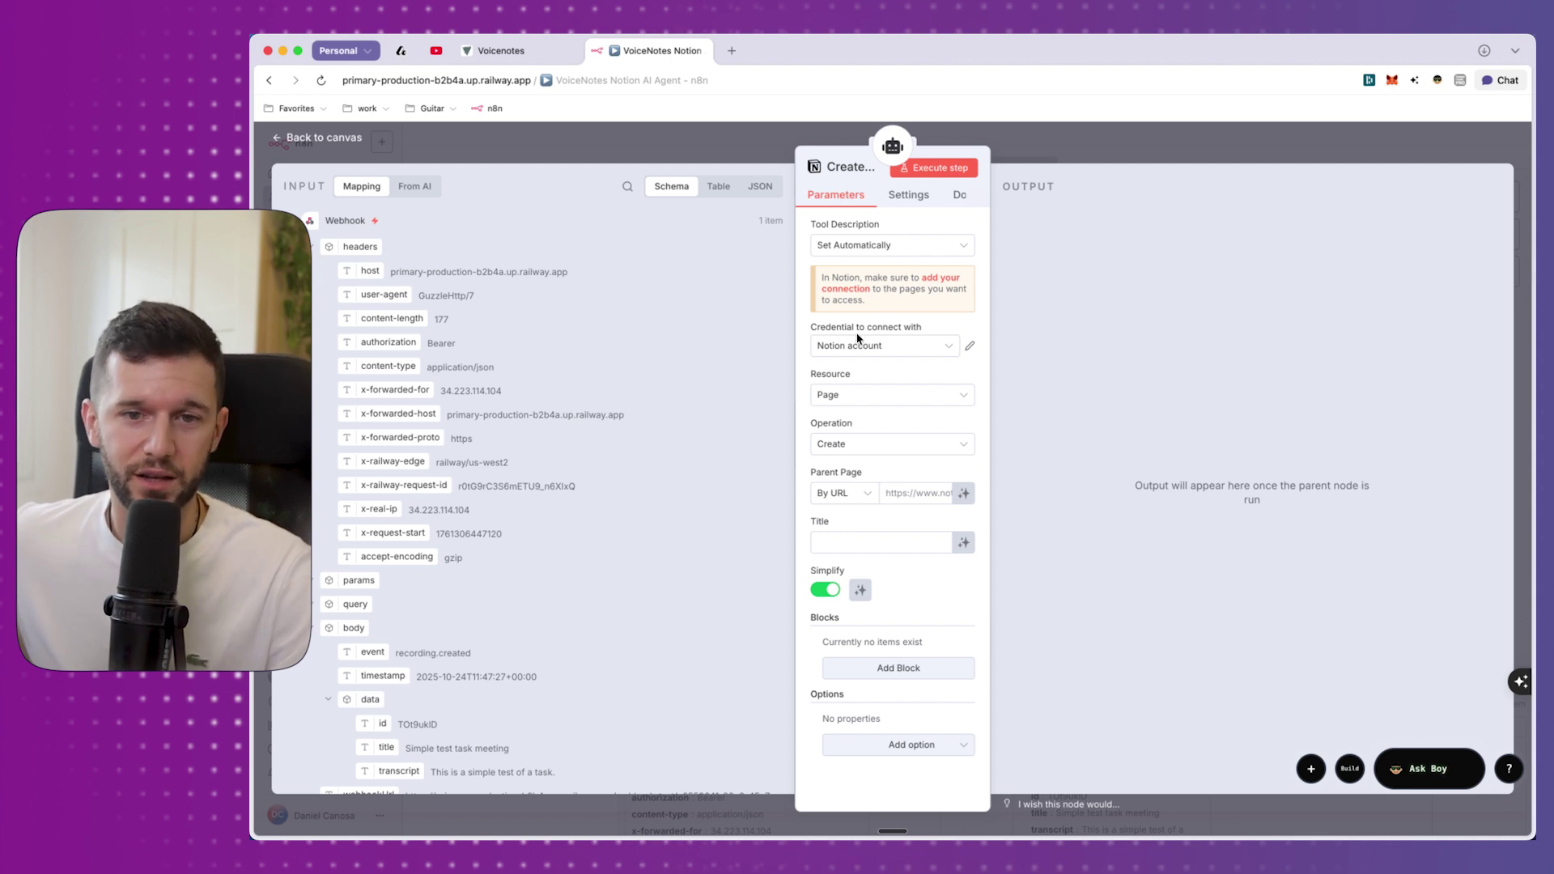
click(854, 398)
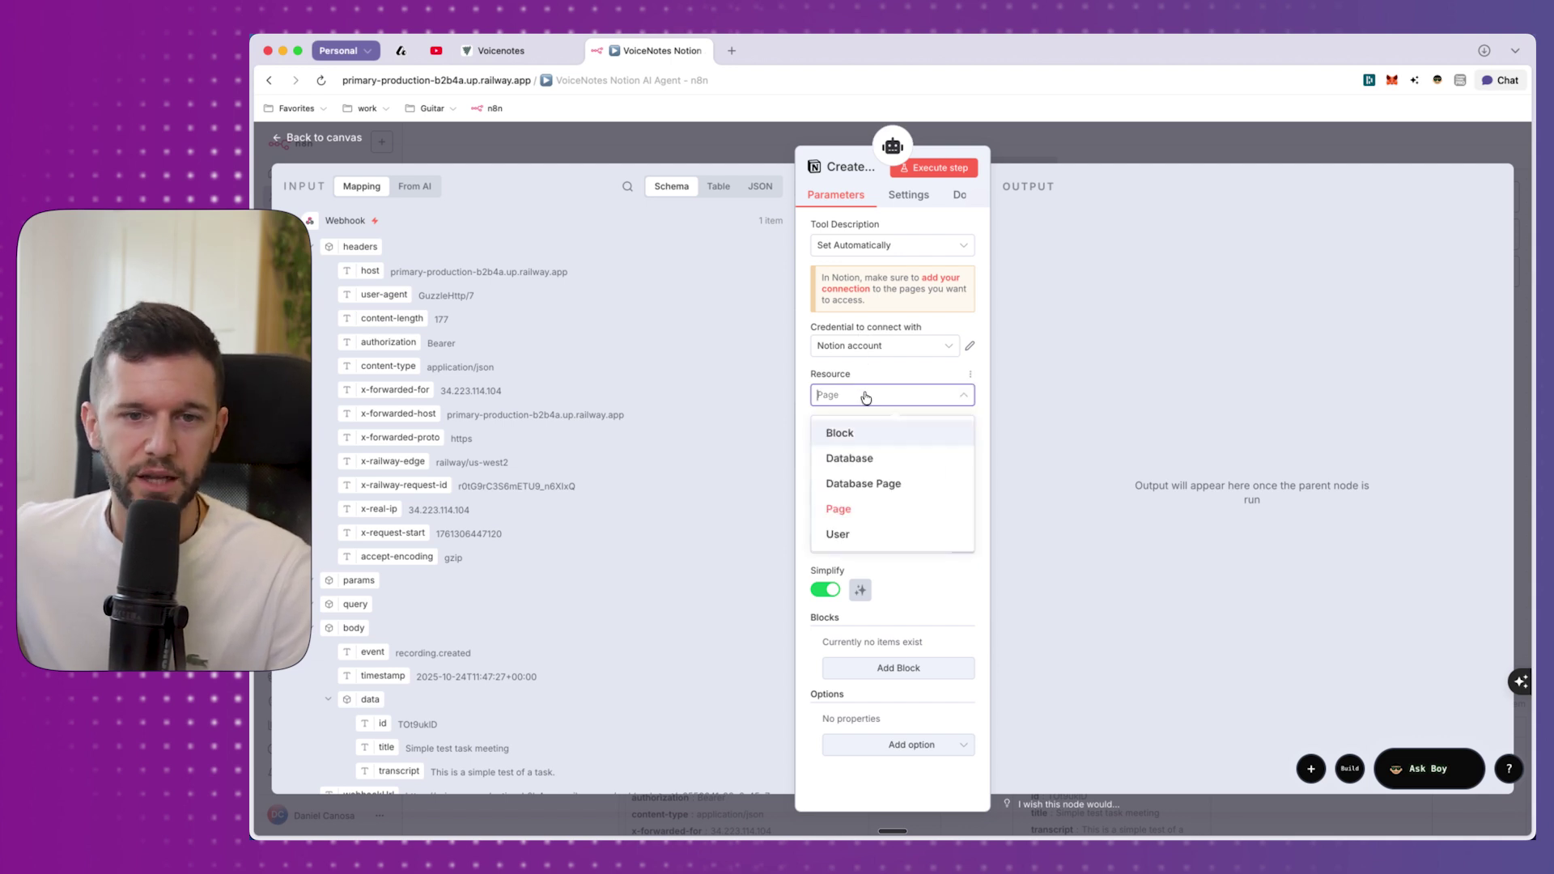
click(855, 485)
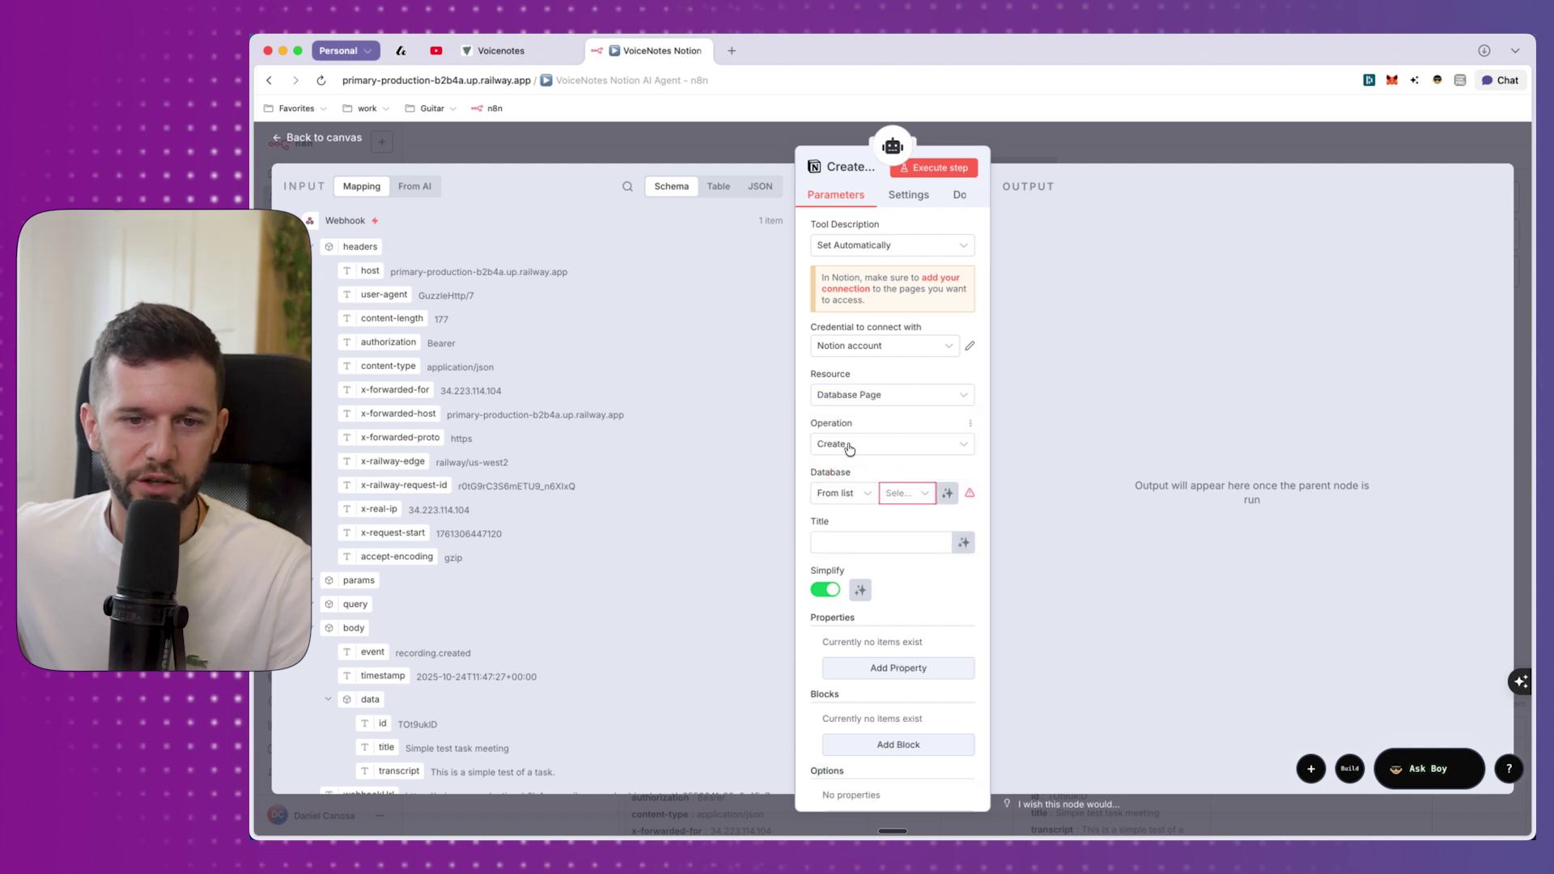
click(897, 496)
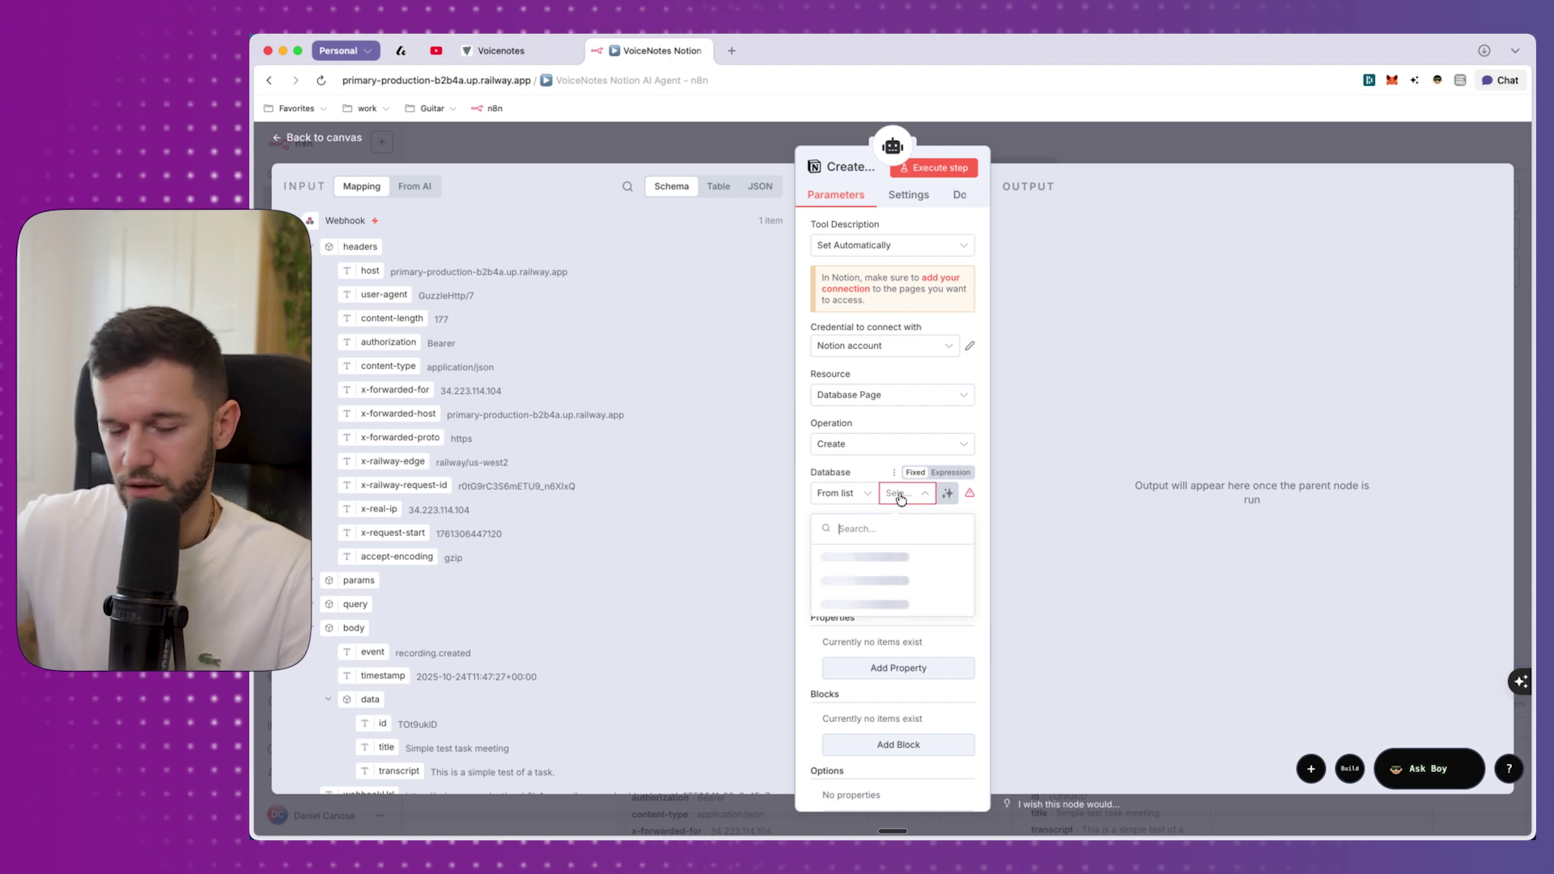
click(913, 555)
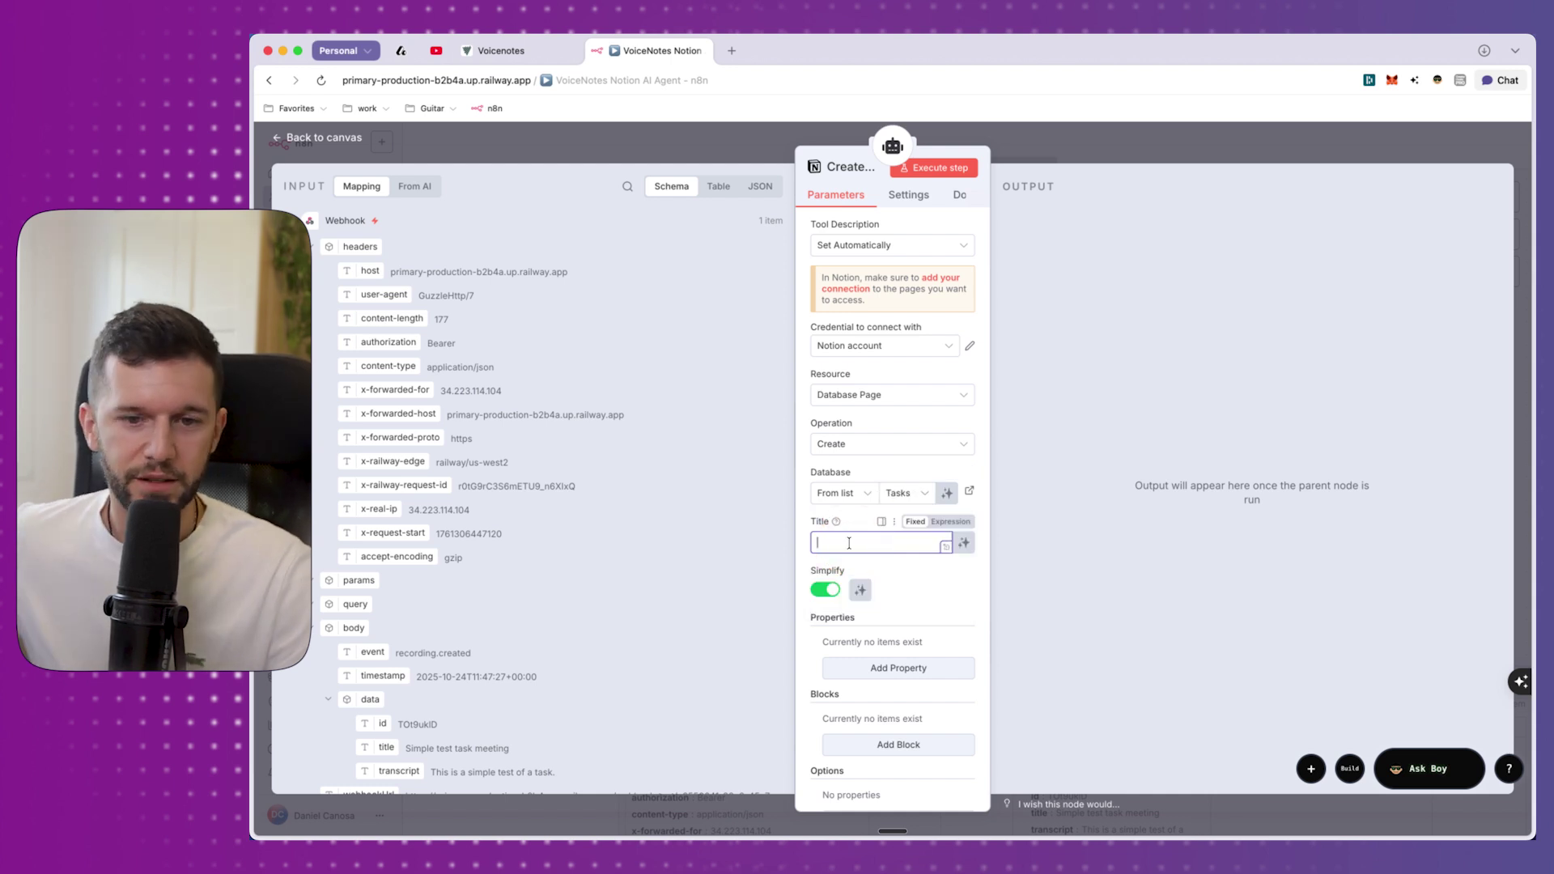
click(964, 544)
Step: Add model-defined Do Date (date only, no time) and Client relation properties to the task
click(859, 681)
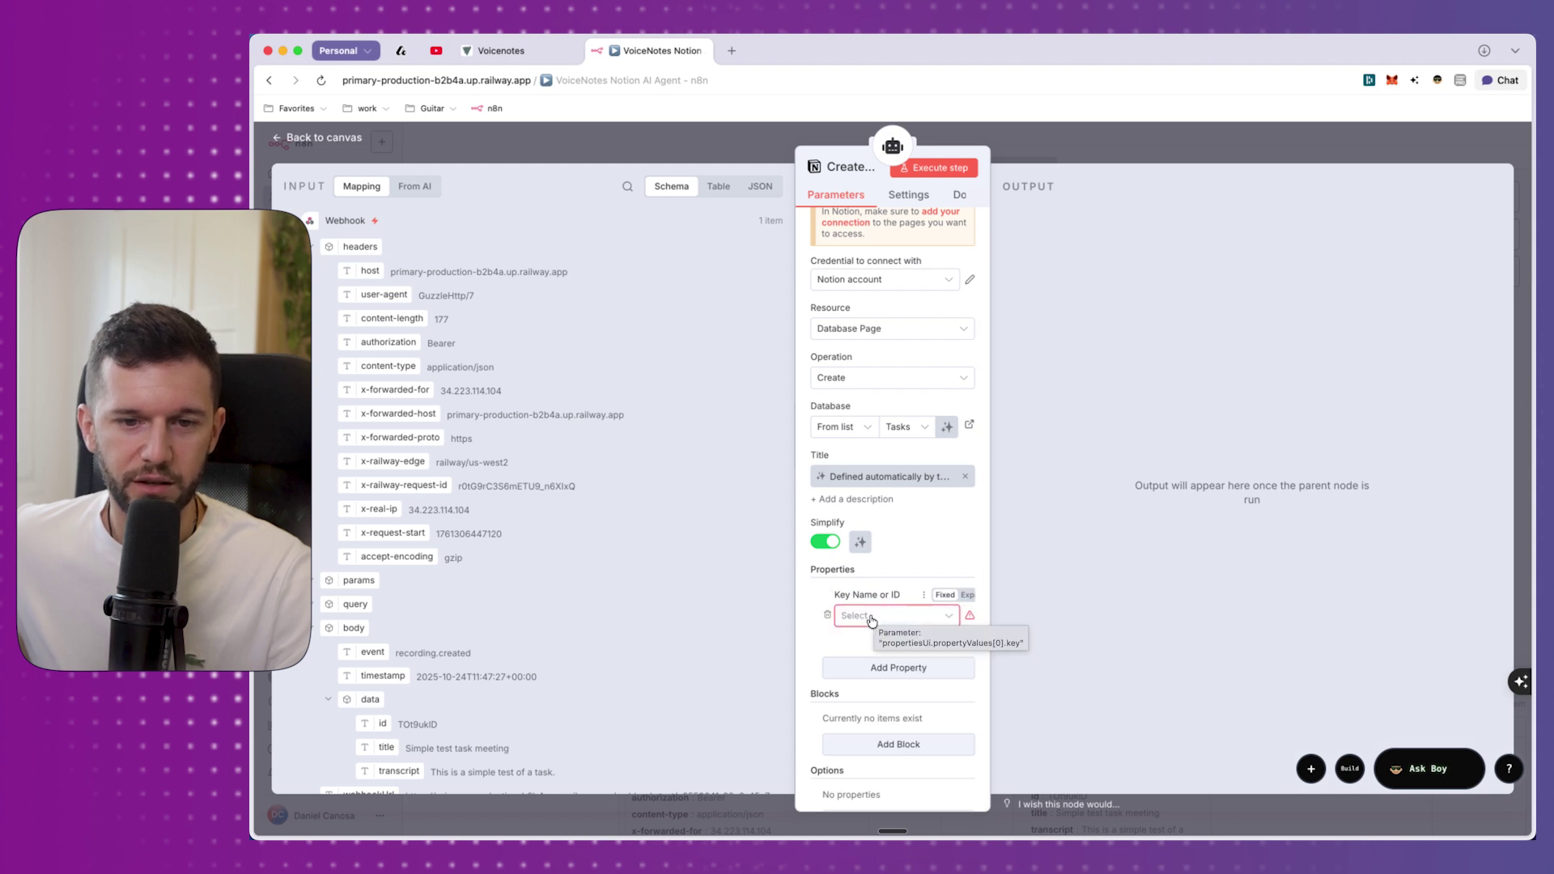
click(873, 620)
click(871, 583)
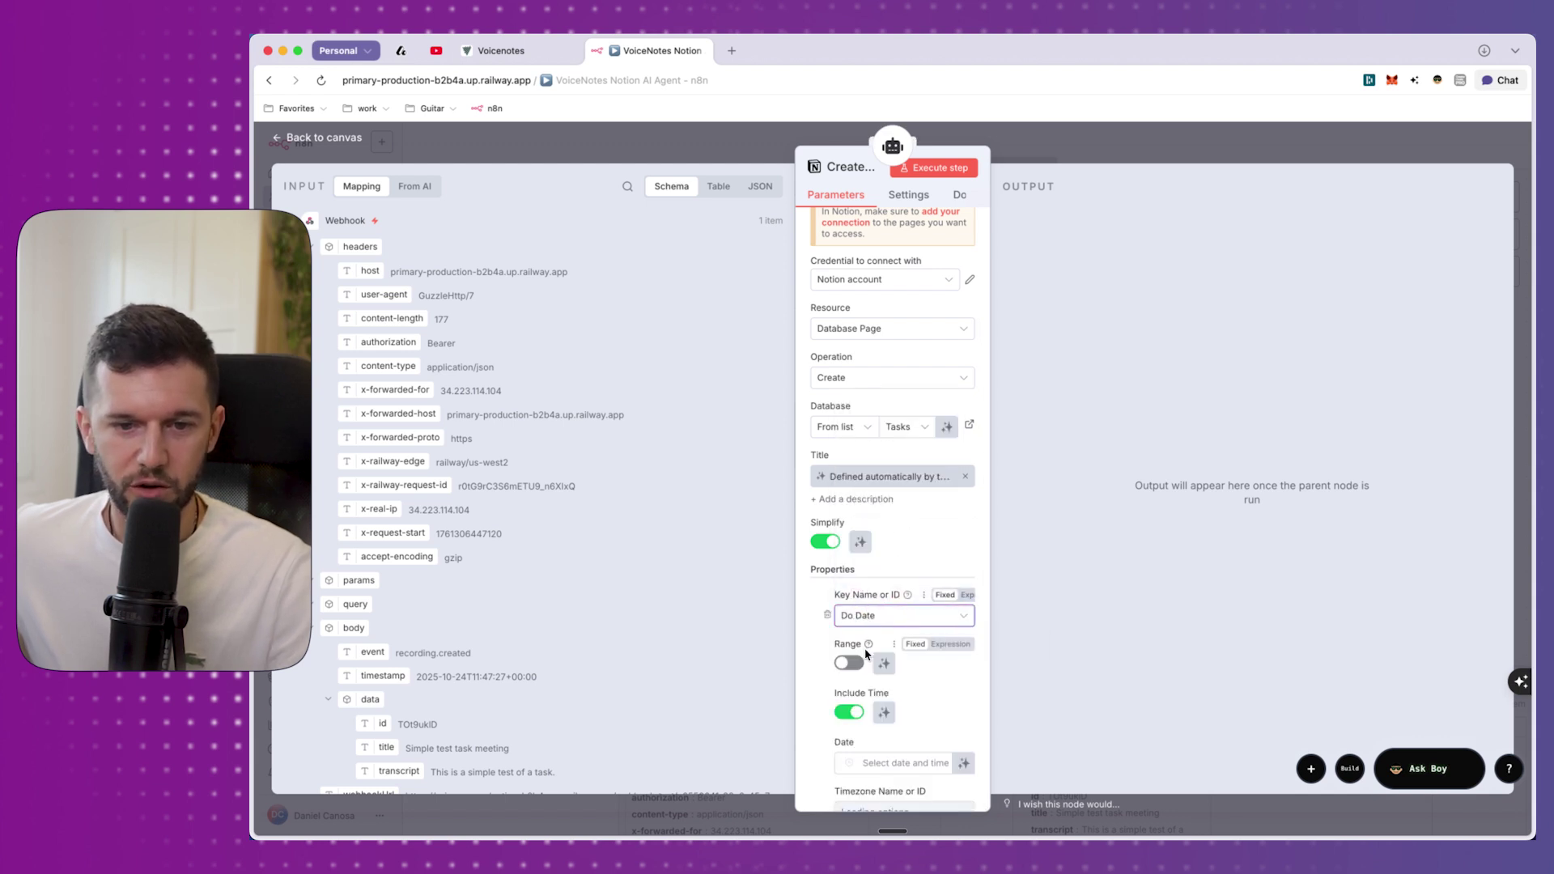
scroll(878, 570, down, 3)
click(849, 565)
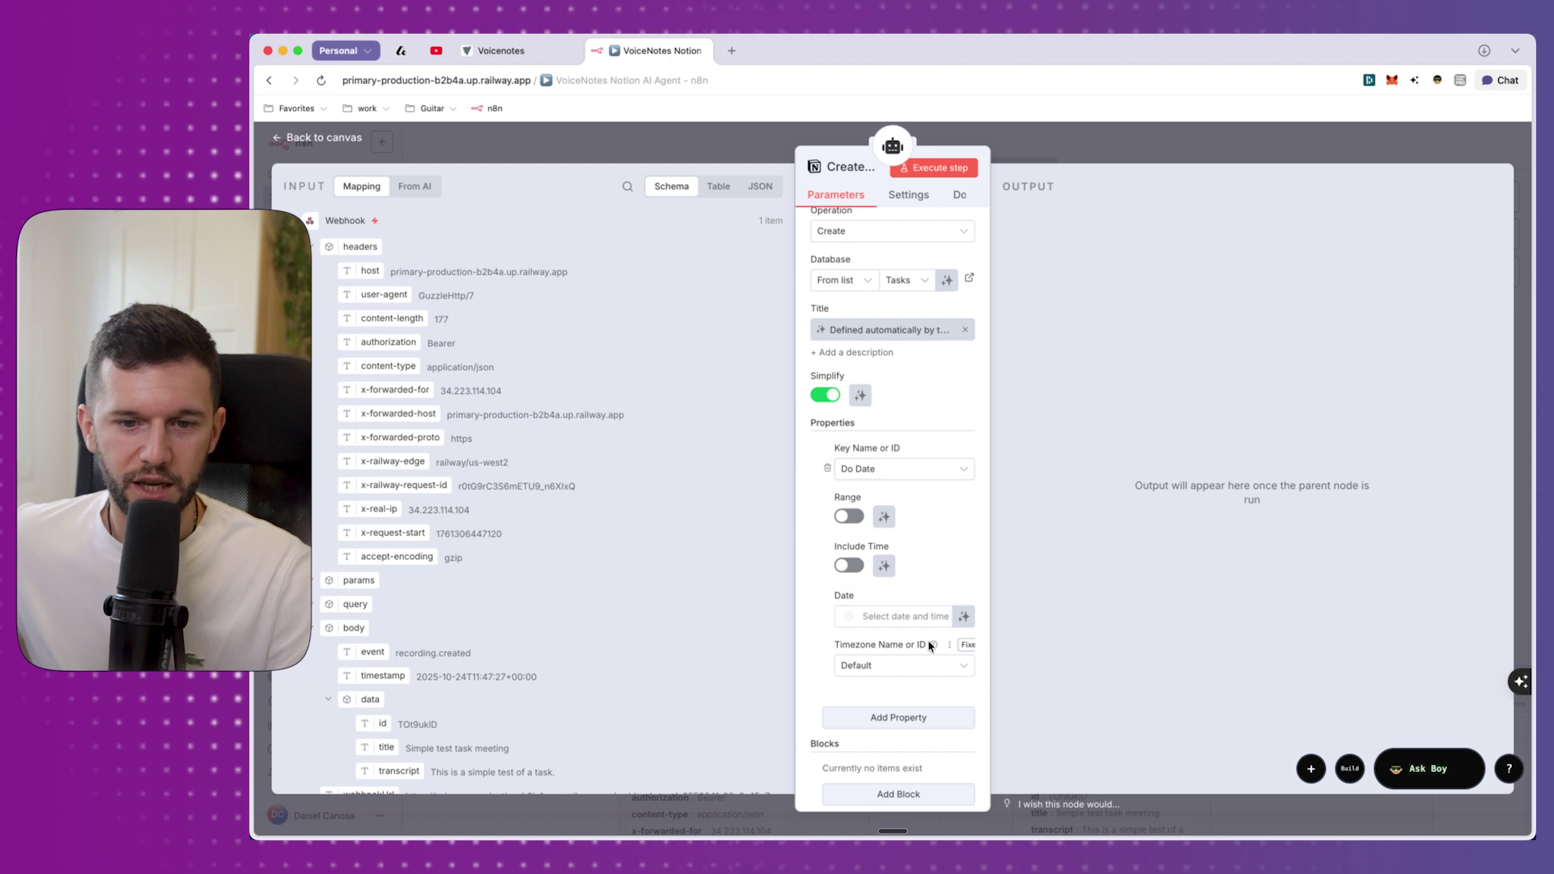
click(963, 616)
scroll(878, 617, down, 3)
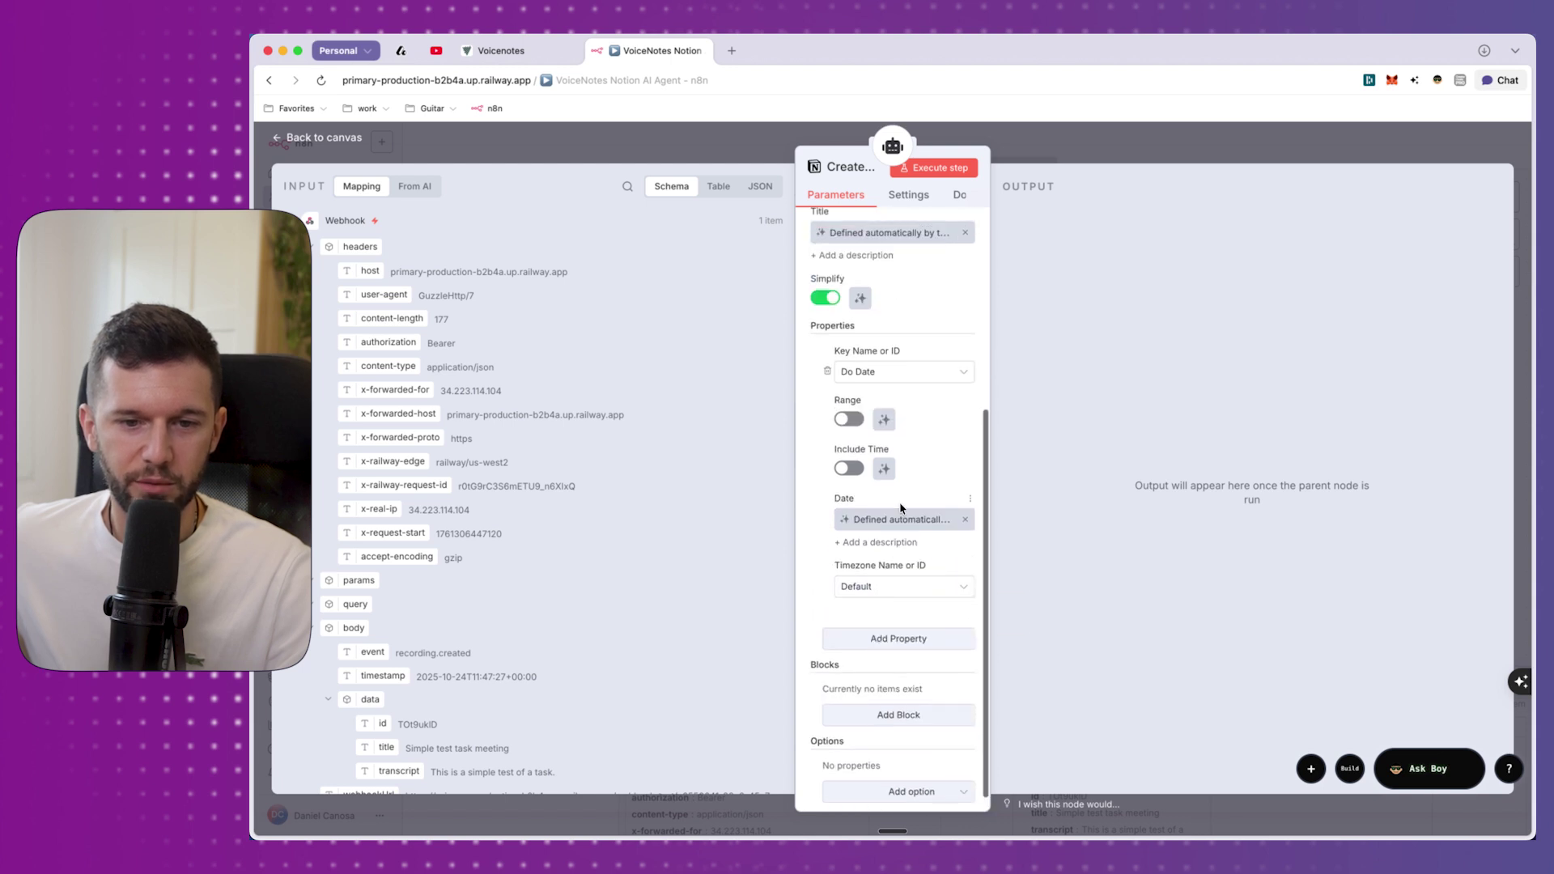
click(853, 641)
scroll(852, 648, down, 3)
click(855, 571)
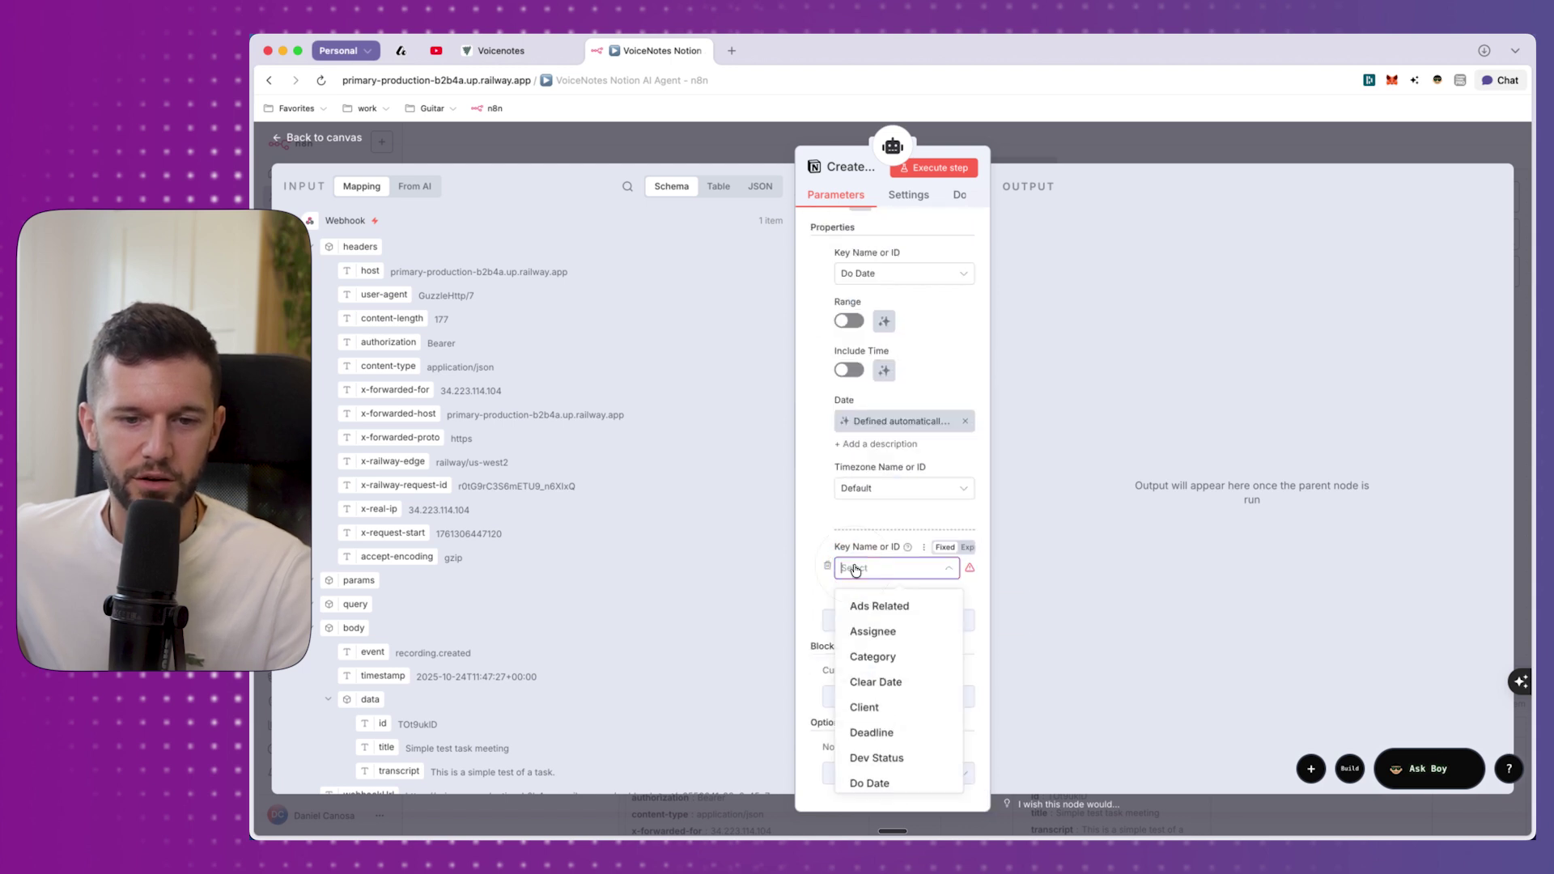
click(863, 707)
click(957, 645)
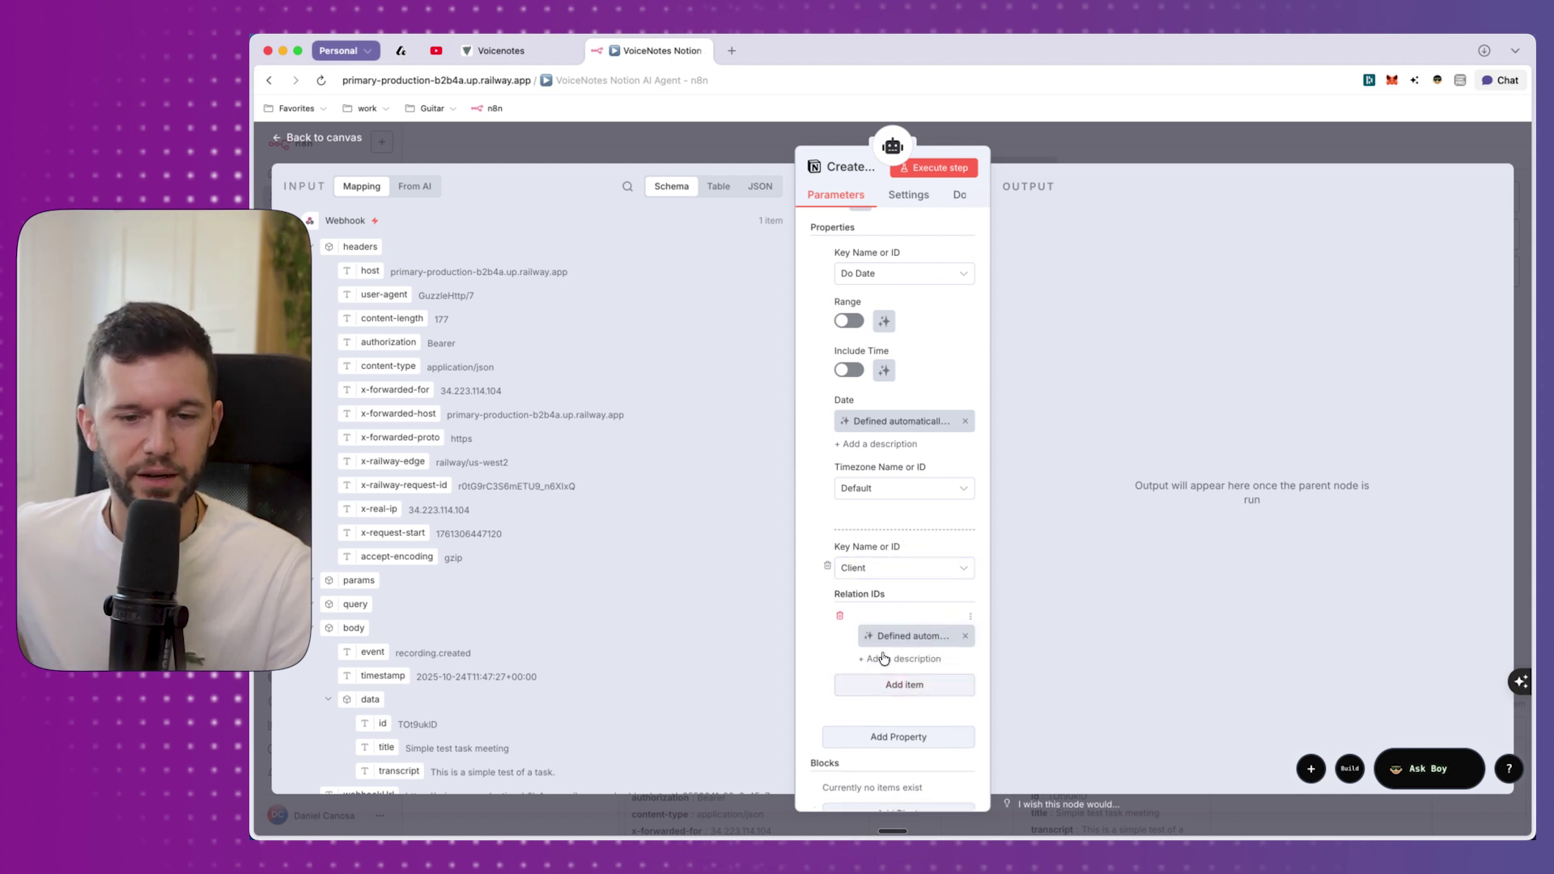
scroll(901, 635, up, 5)
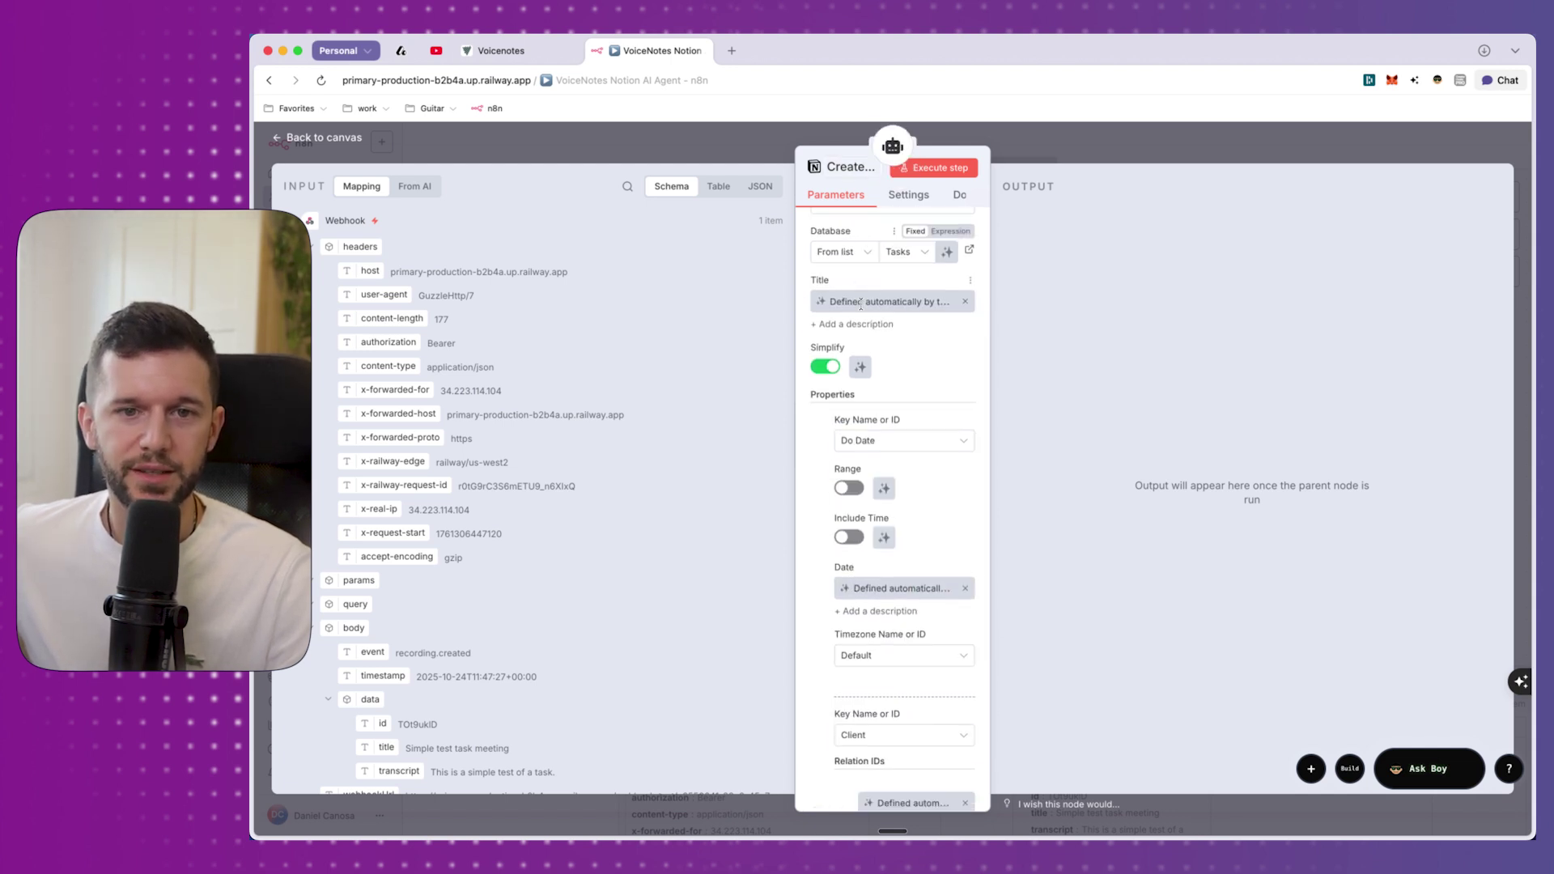
scroll(865, 319, up, 5)
Step: Rename the Notion tool to 'Create a task in Notion'
click(908, 195)
click(863, 168)
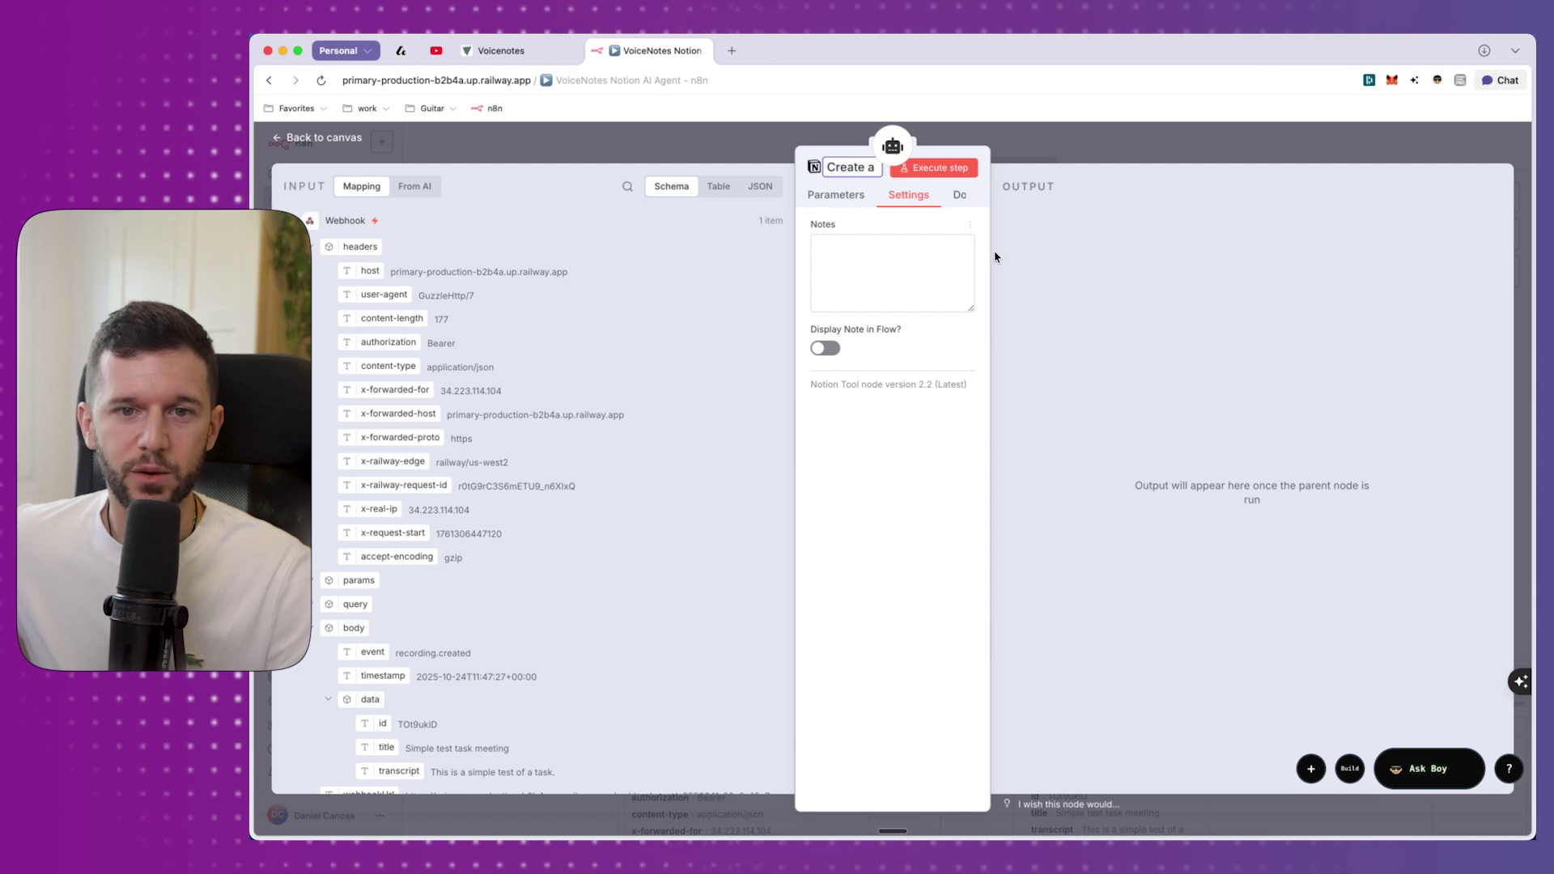
drag(993, 255, 1155, 255)
triple_click(933, 168)
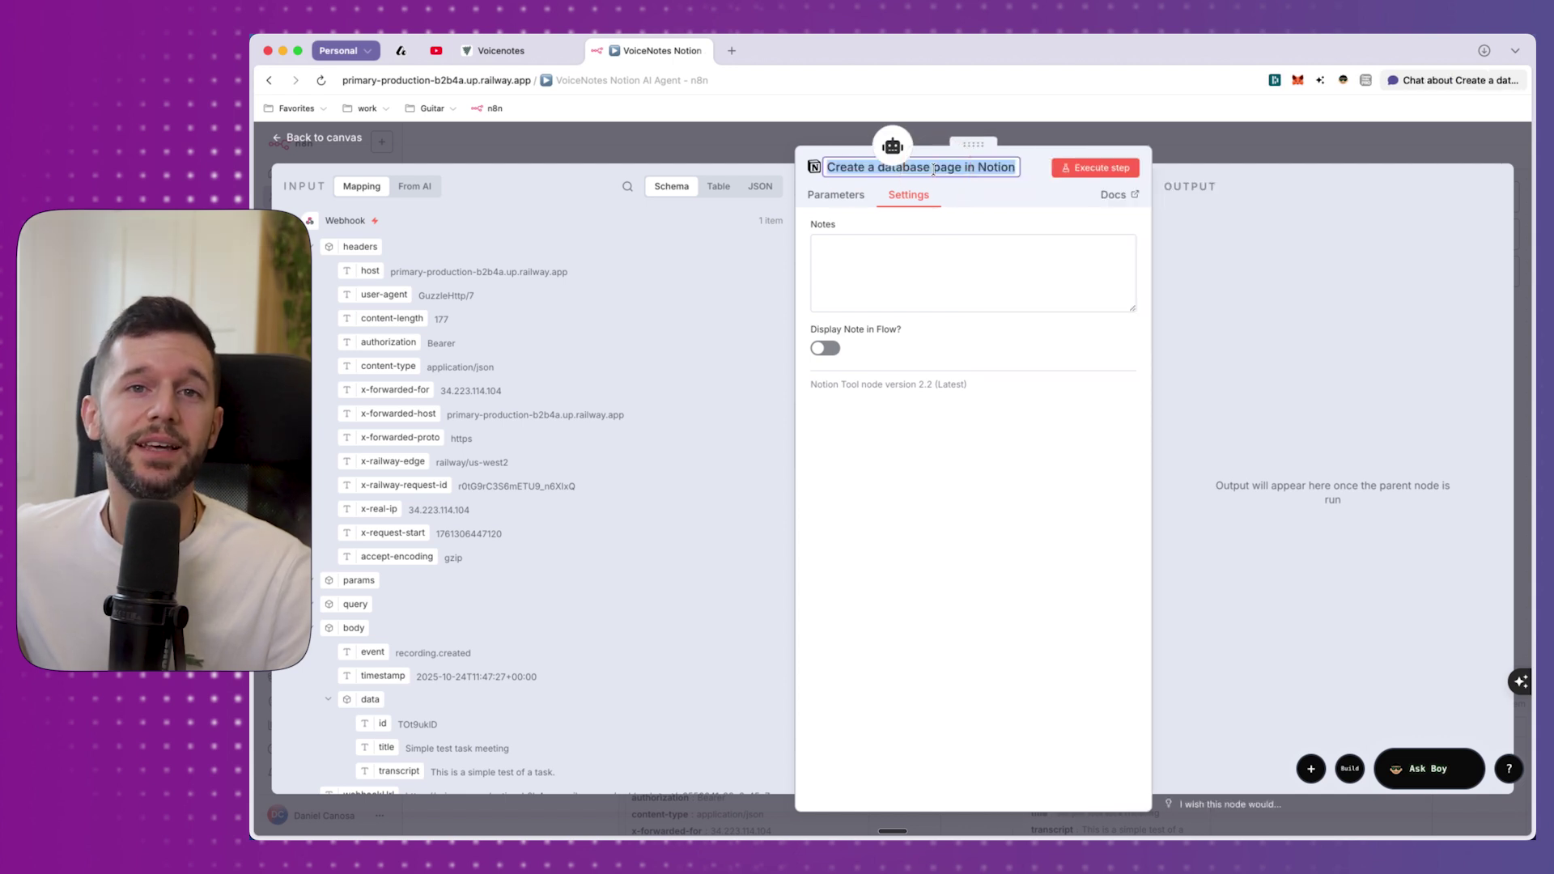
text(Create a ta)
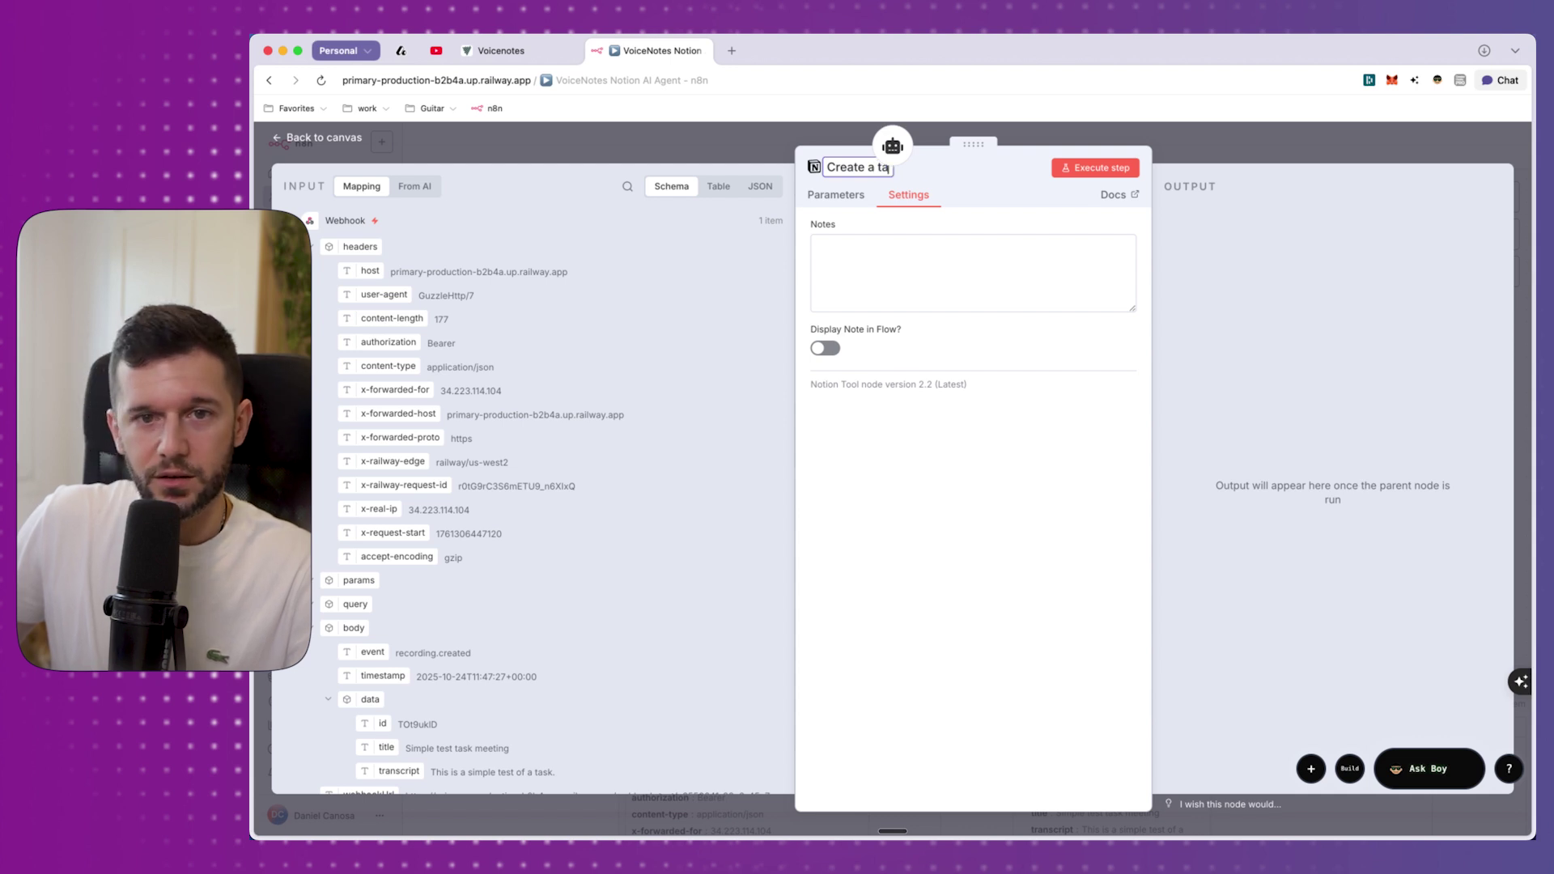
text(sk in Notion)
key(Return)
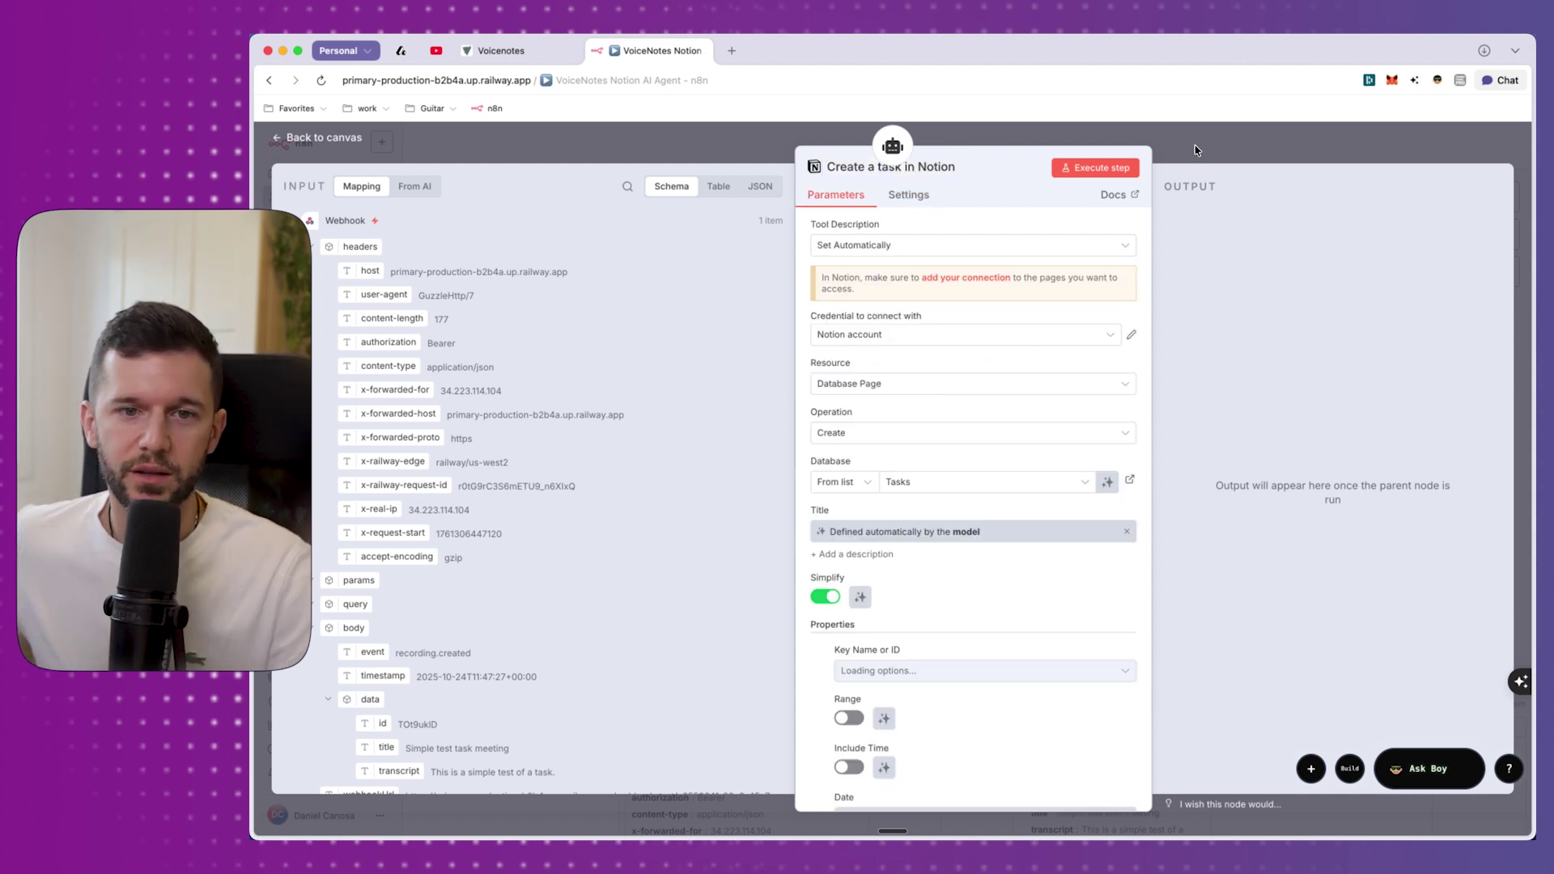
click(1193, 144)
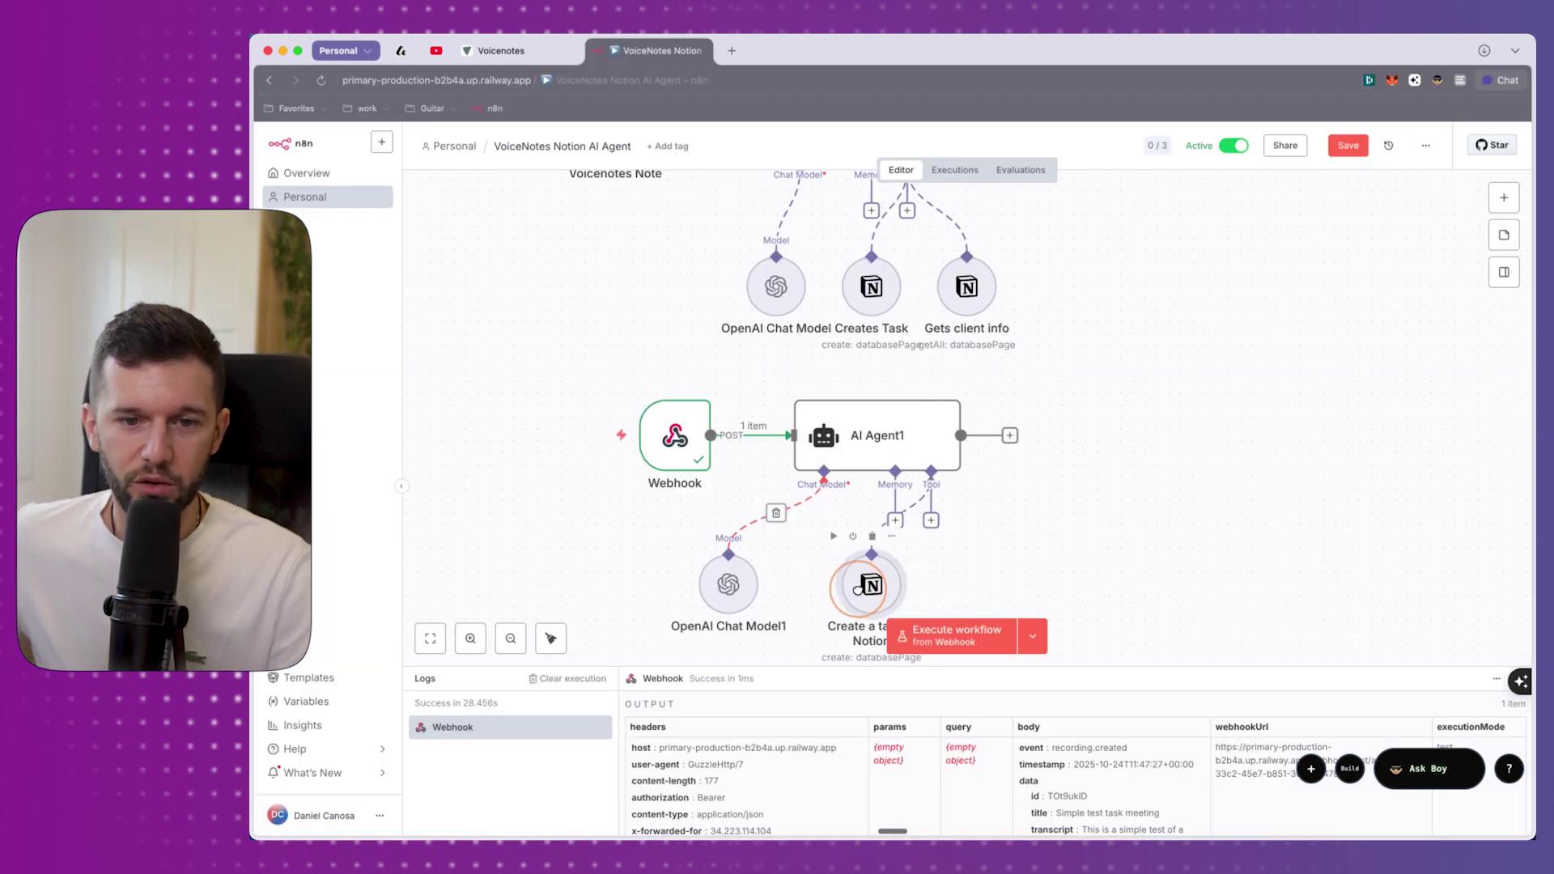
Step: Add another Notion tool to the agent with resource Database Page and operation Get Many
click(931, 522)
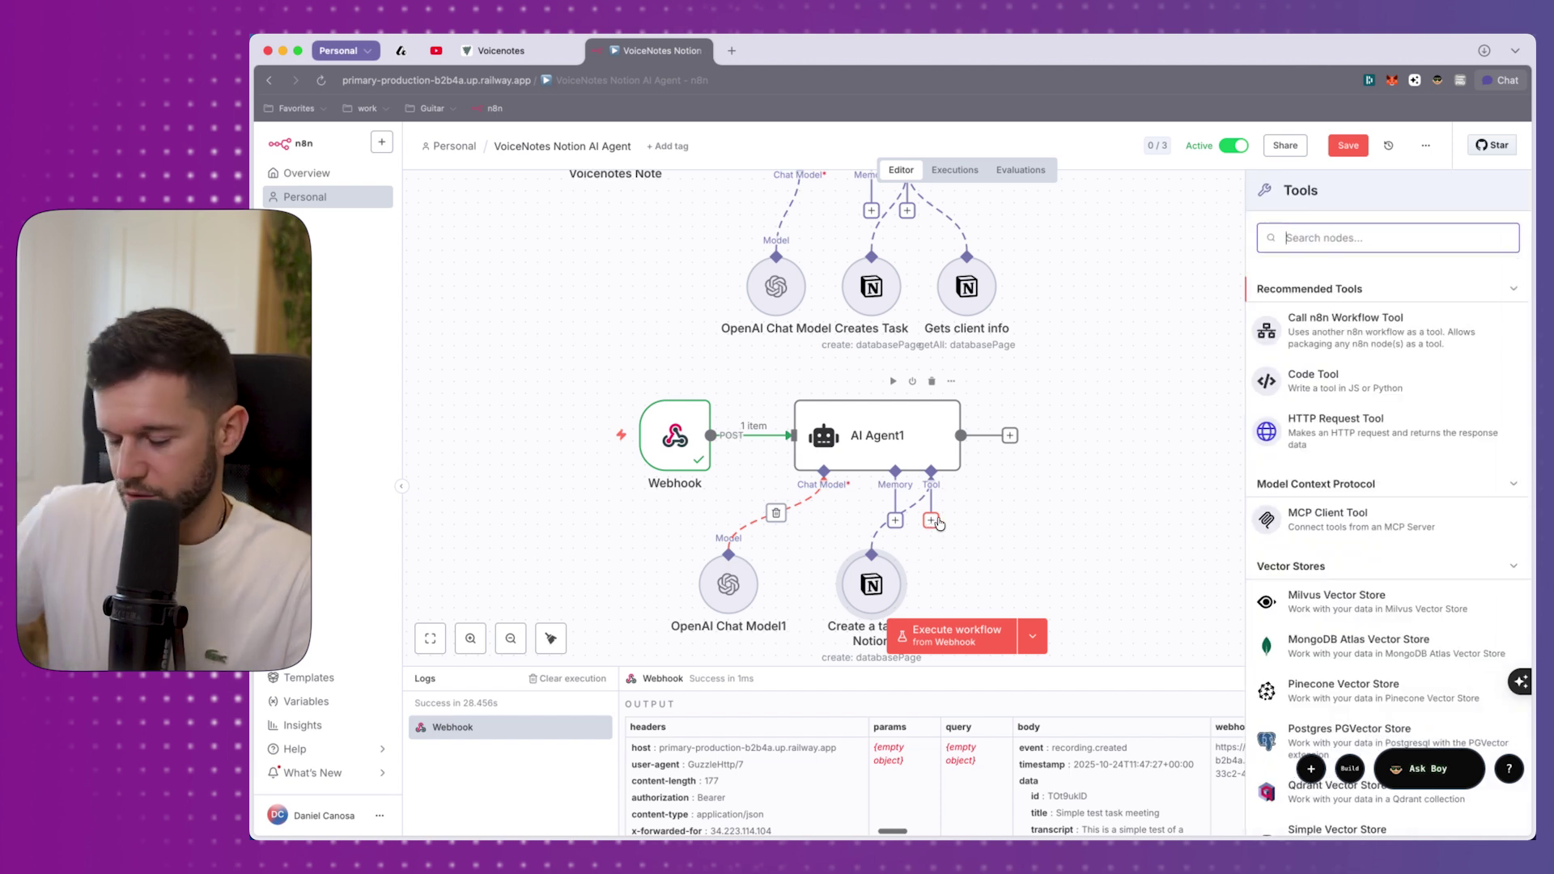
text(notion)
key(Return)
click(858, 433)
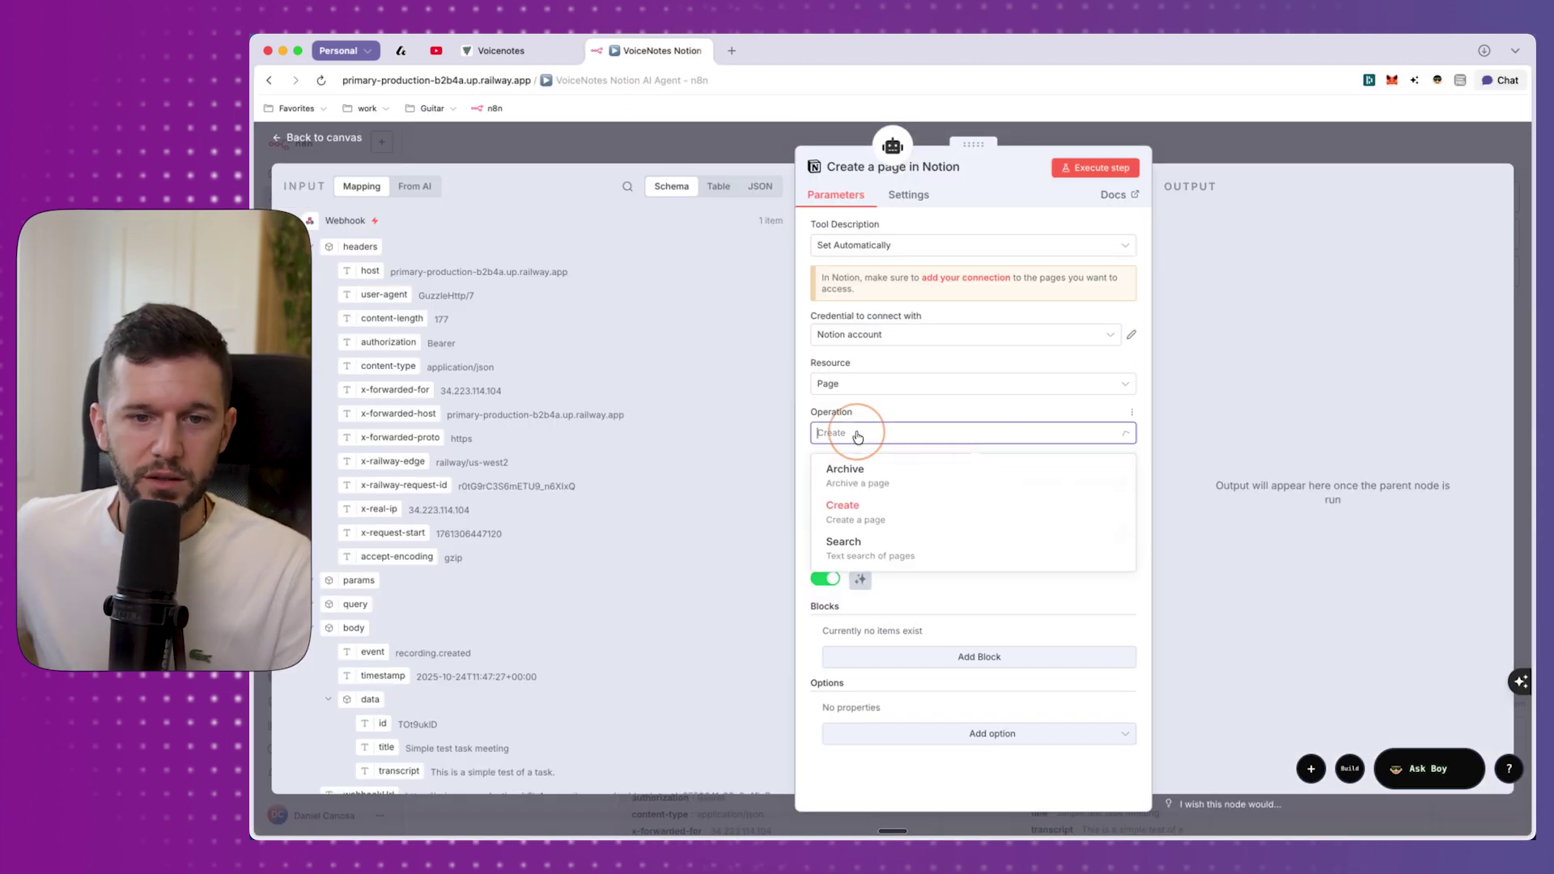
click(858, 383)
click(855, 465)
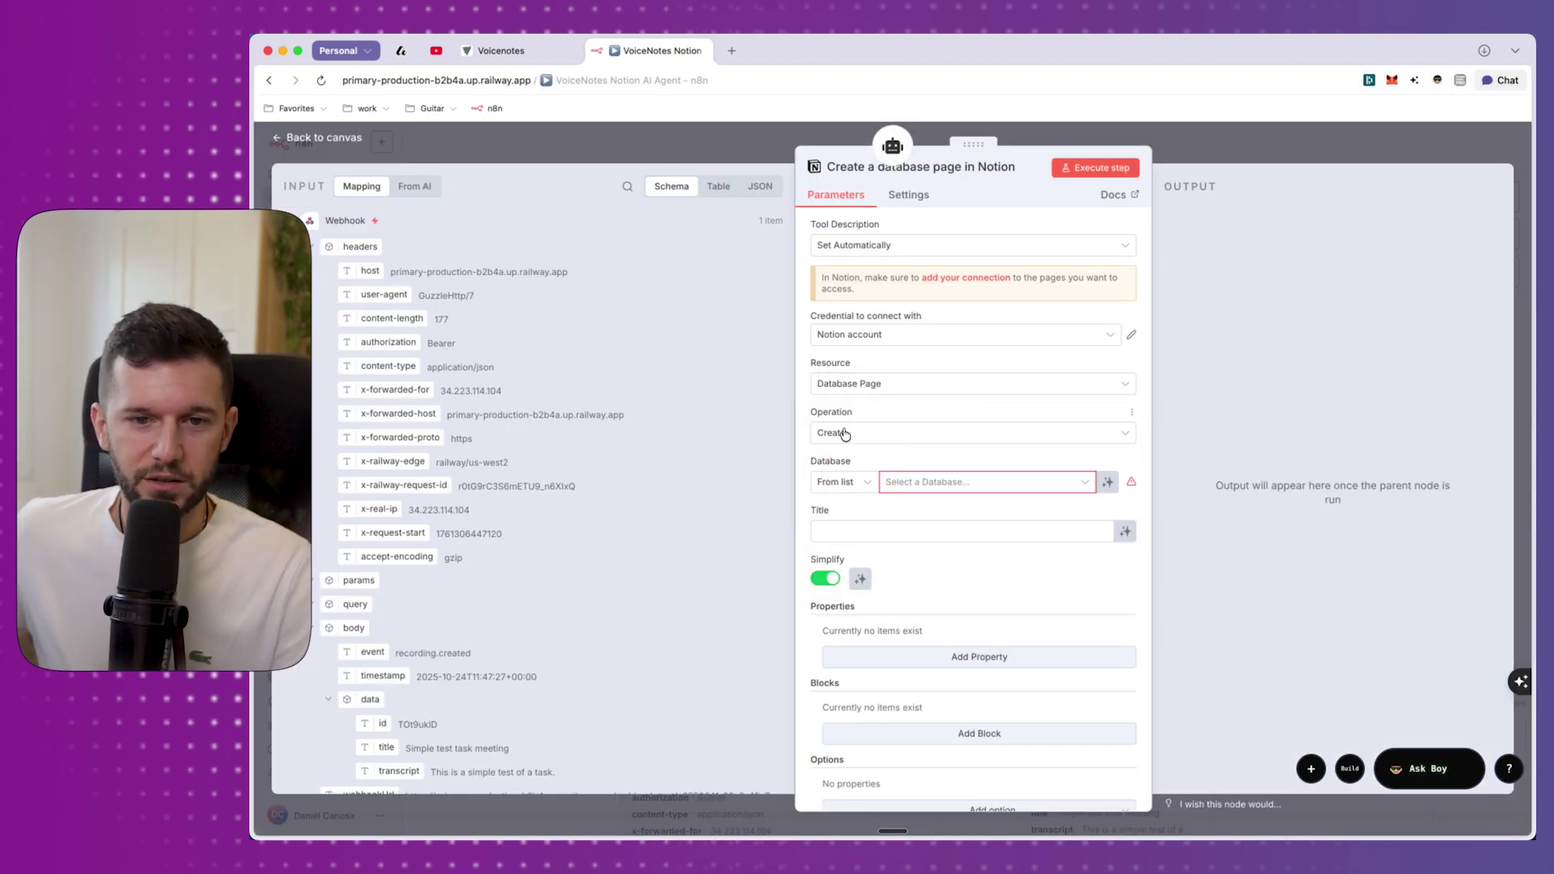
click(841, 433)
click(912, 553)
Step: Point it at the TNA Consultations database, limit 100, and rename it 'Get all my clients'
click(886, 482)
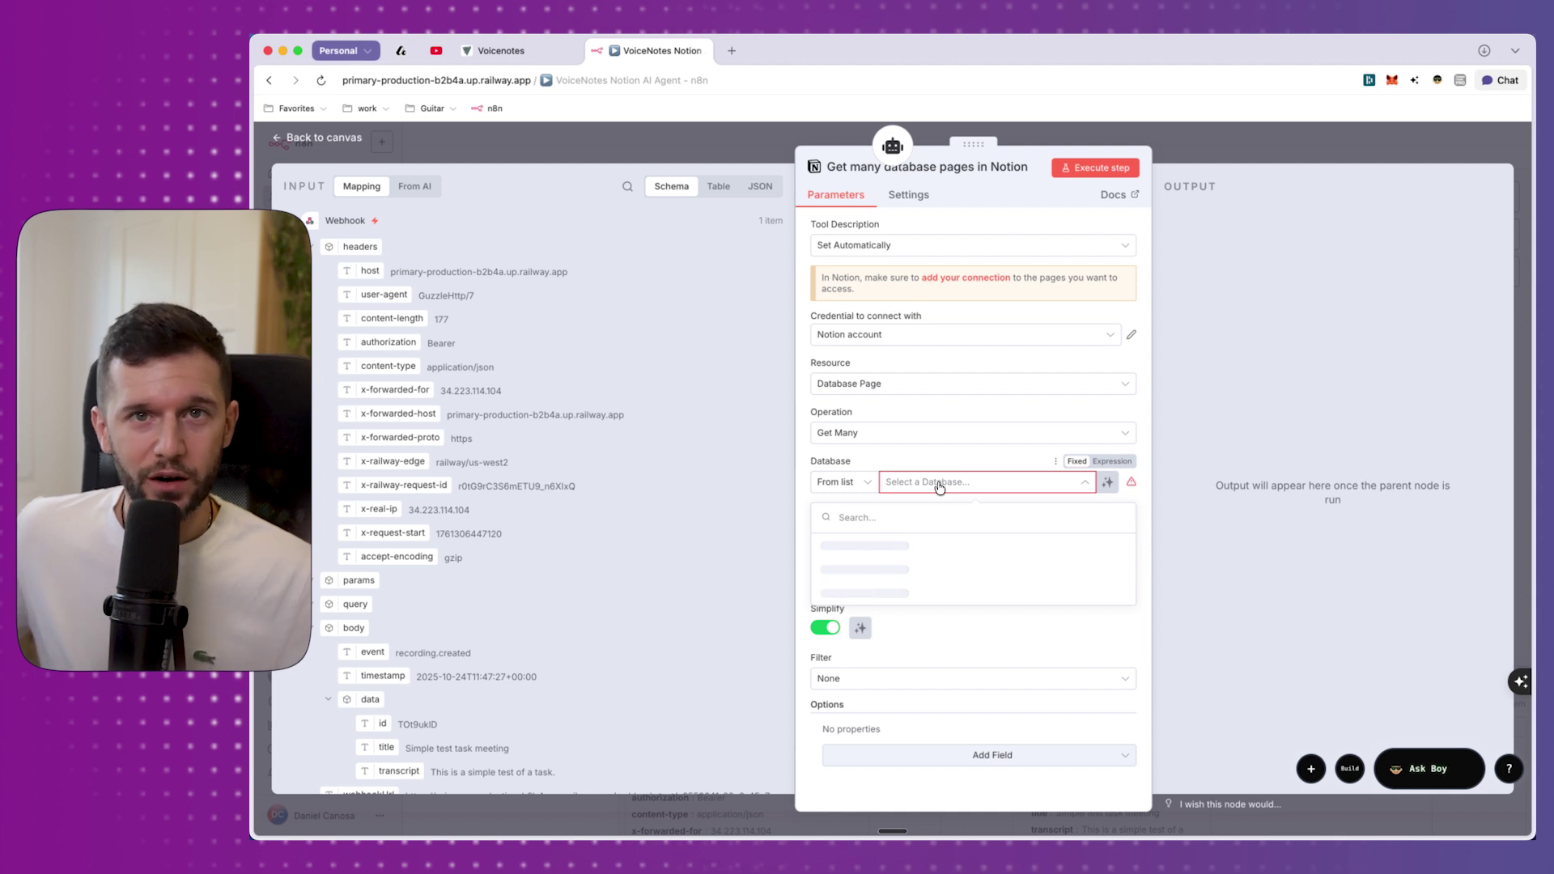
text(tna)
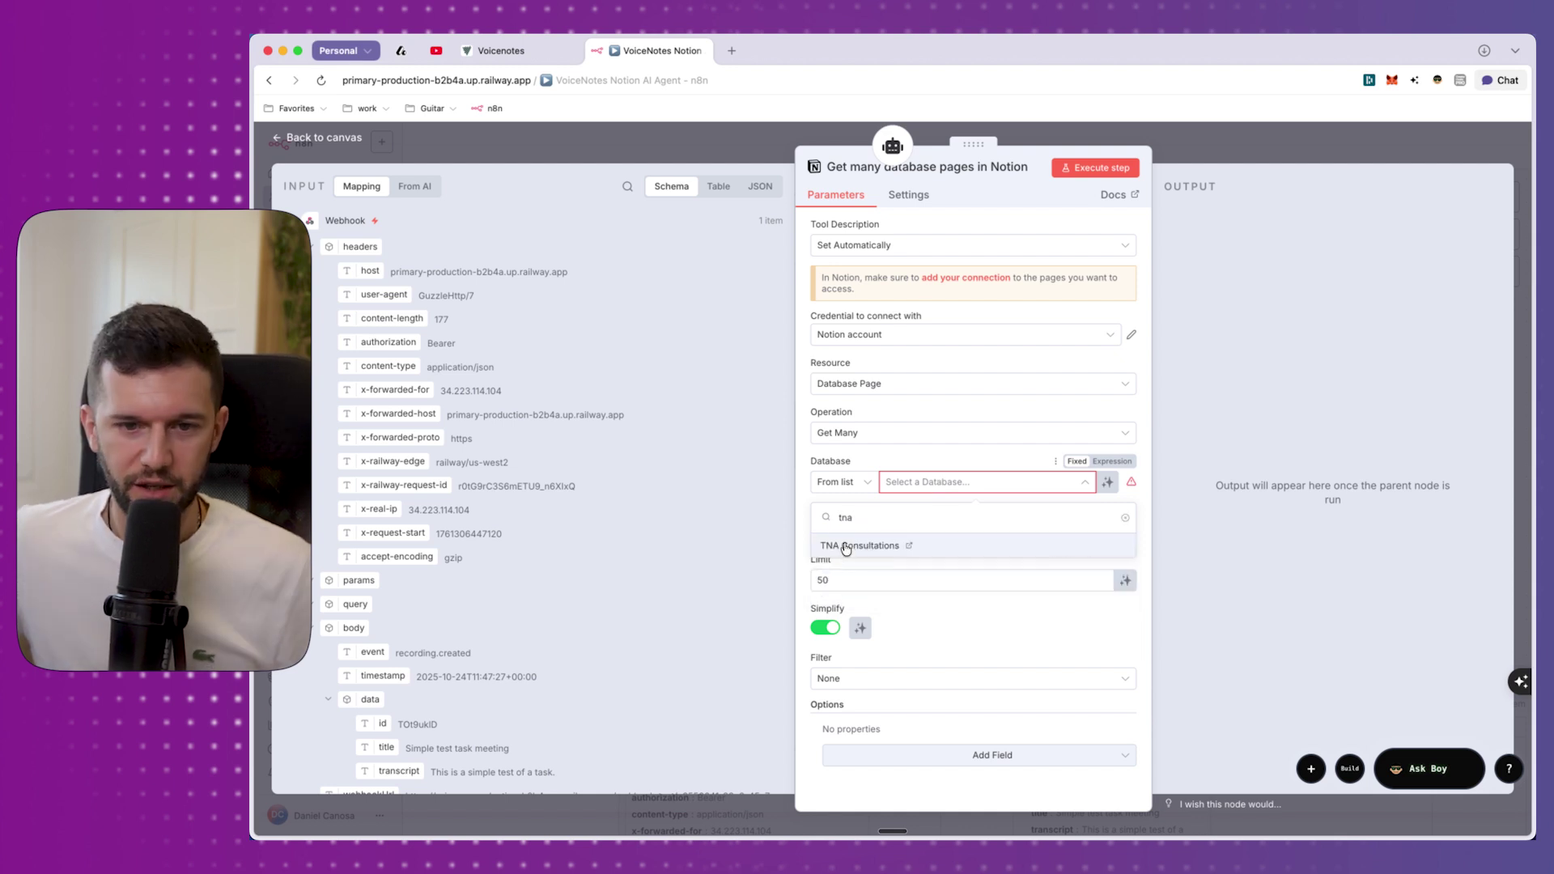
click(846, 545)
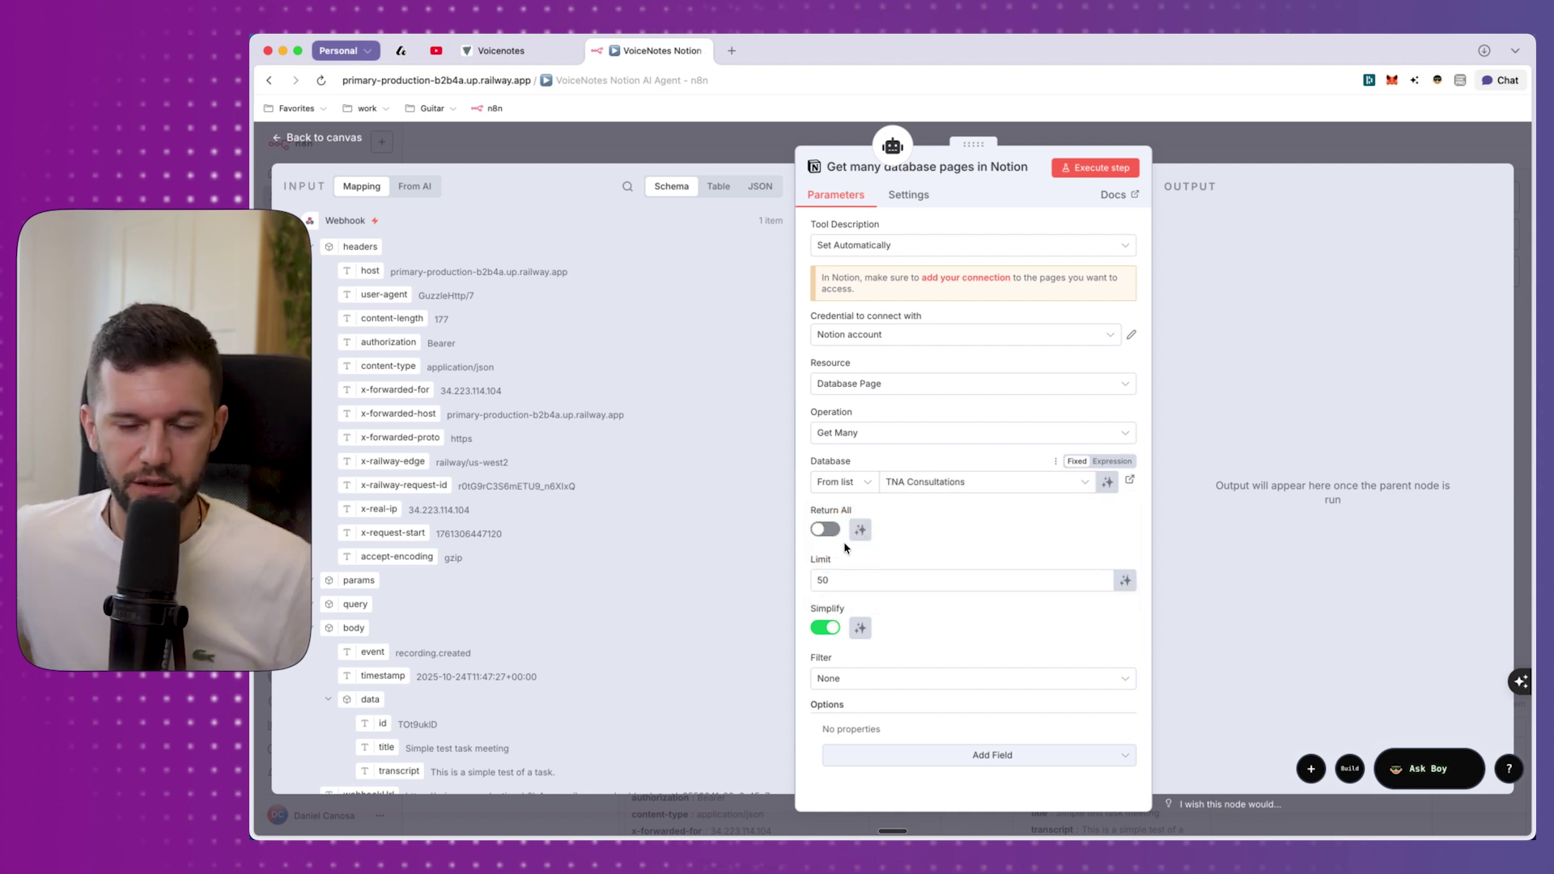
double_click(819, 580)
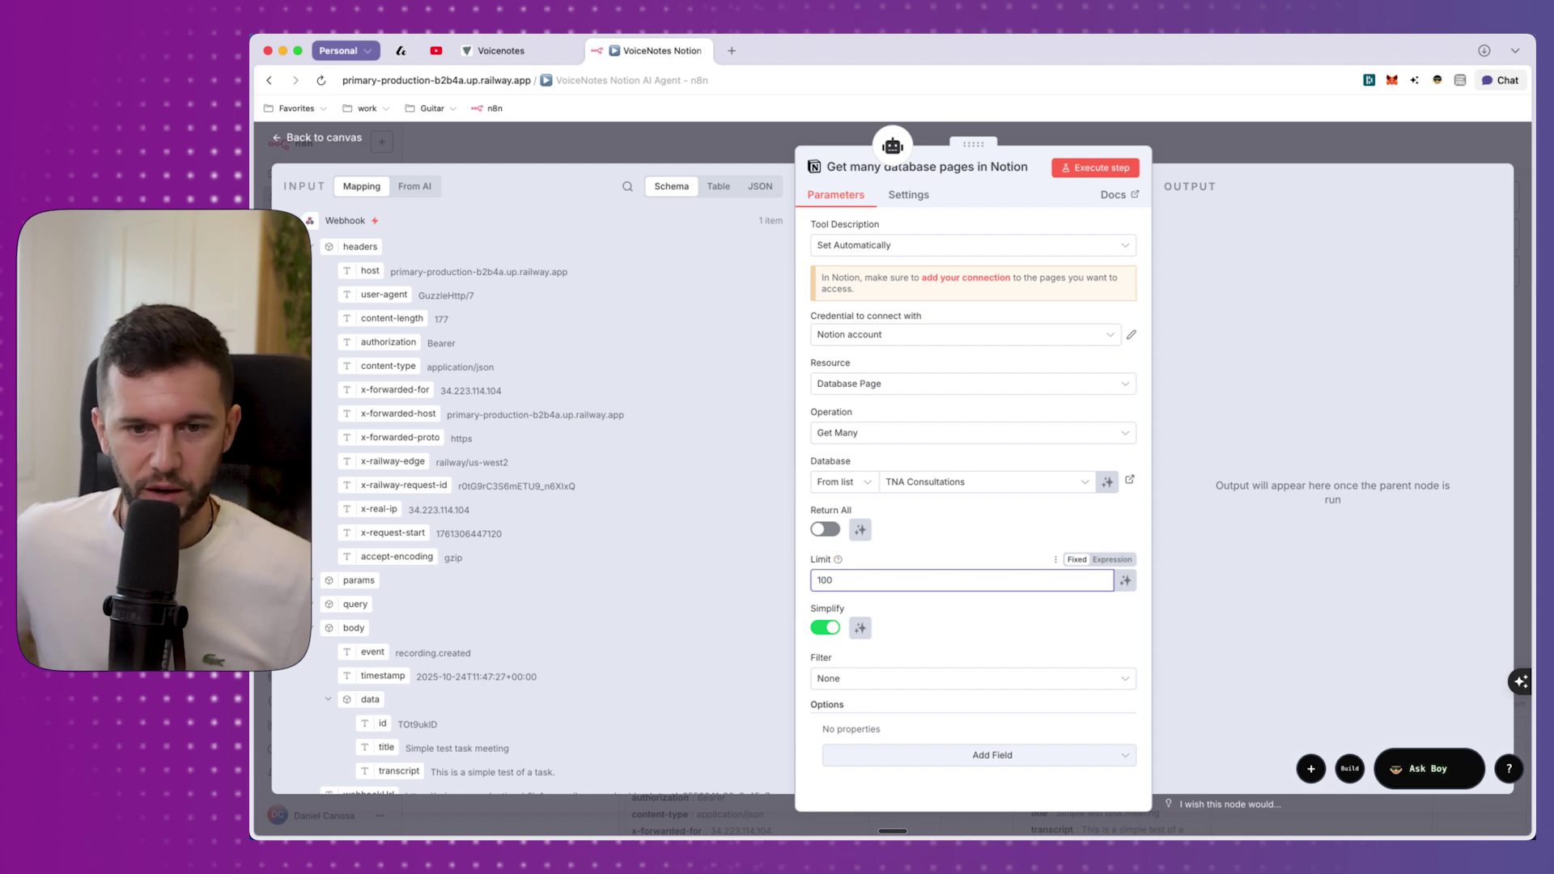
click(880, 714)
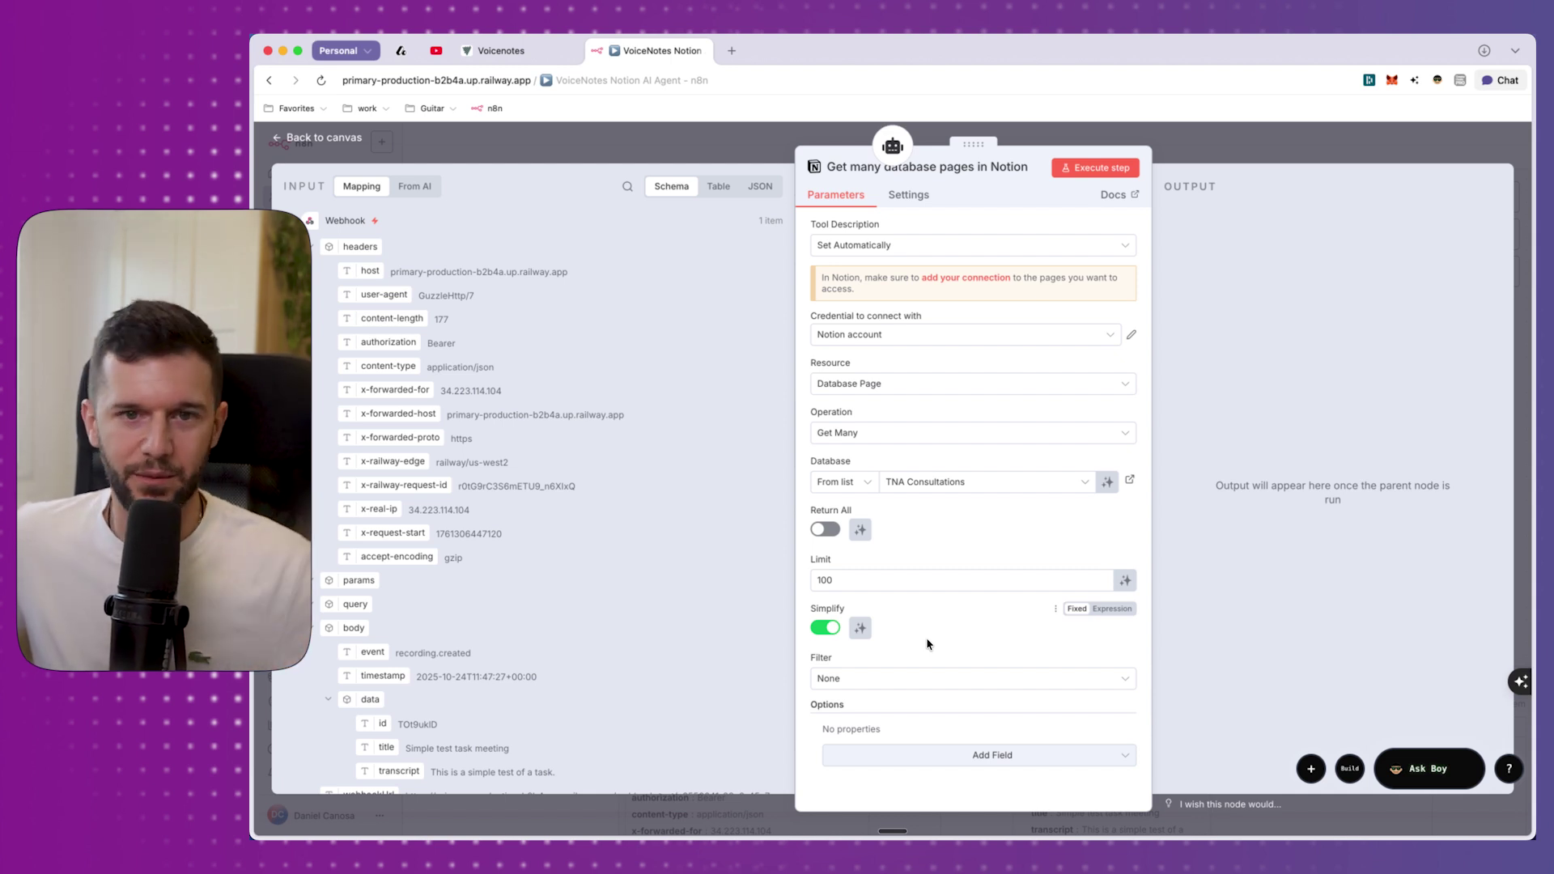
click(961, 168)
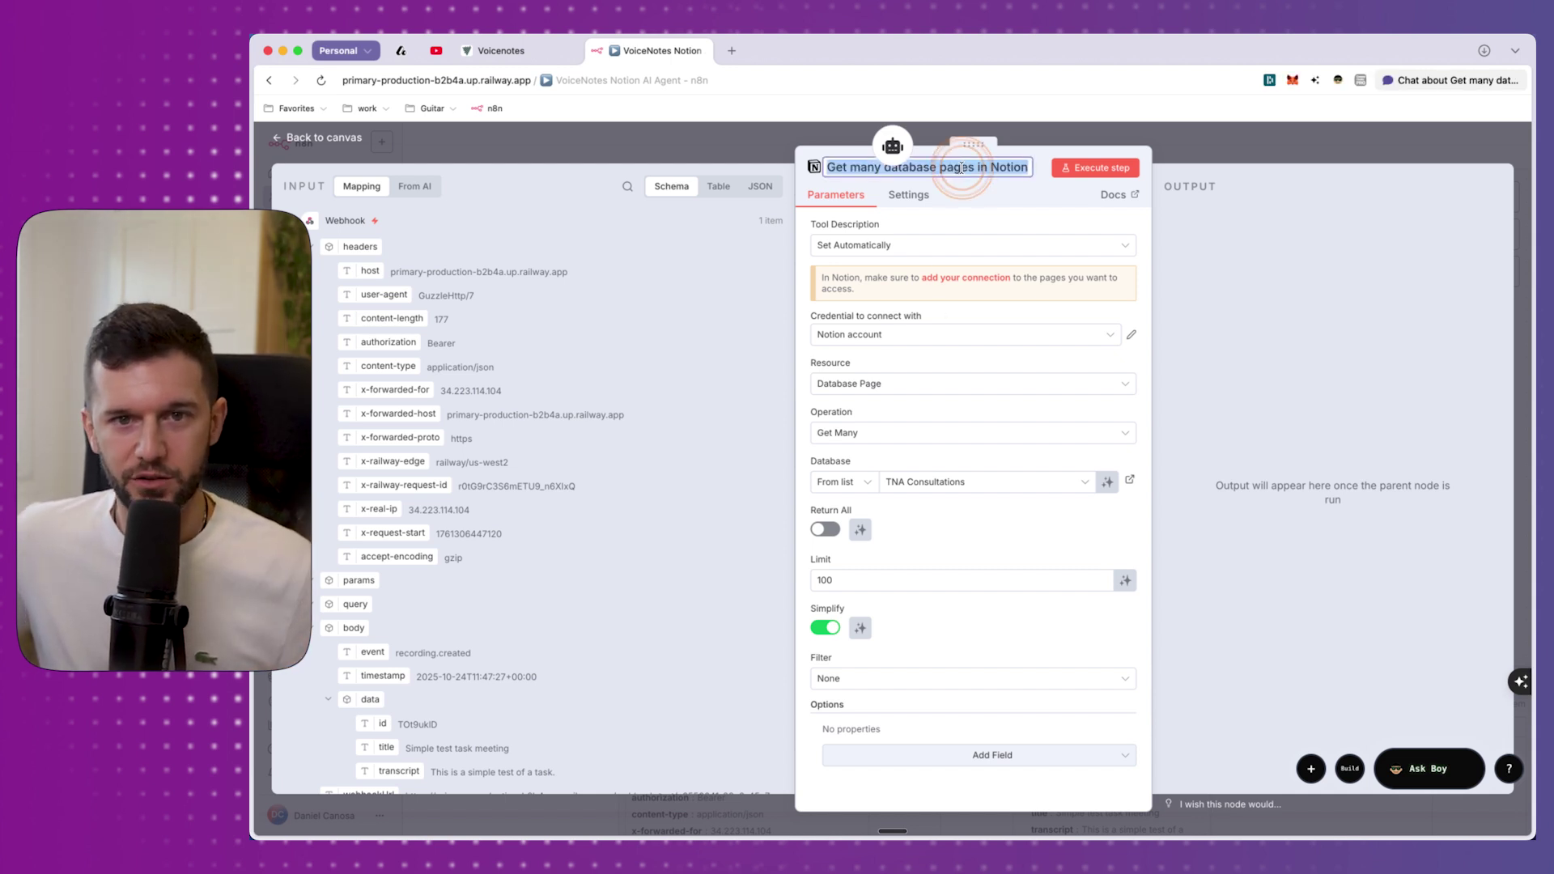
text(Get all my clients)
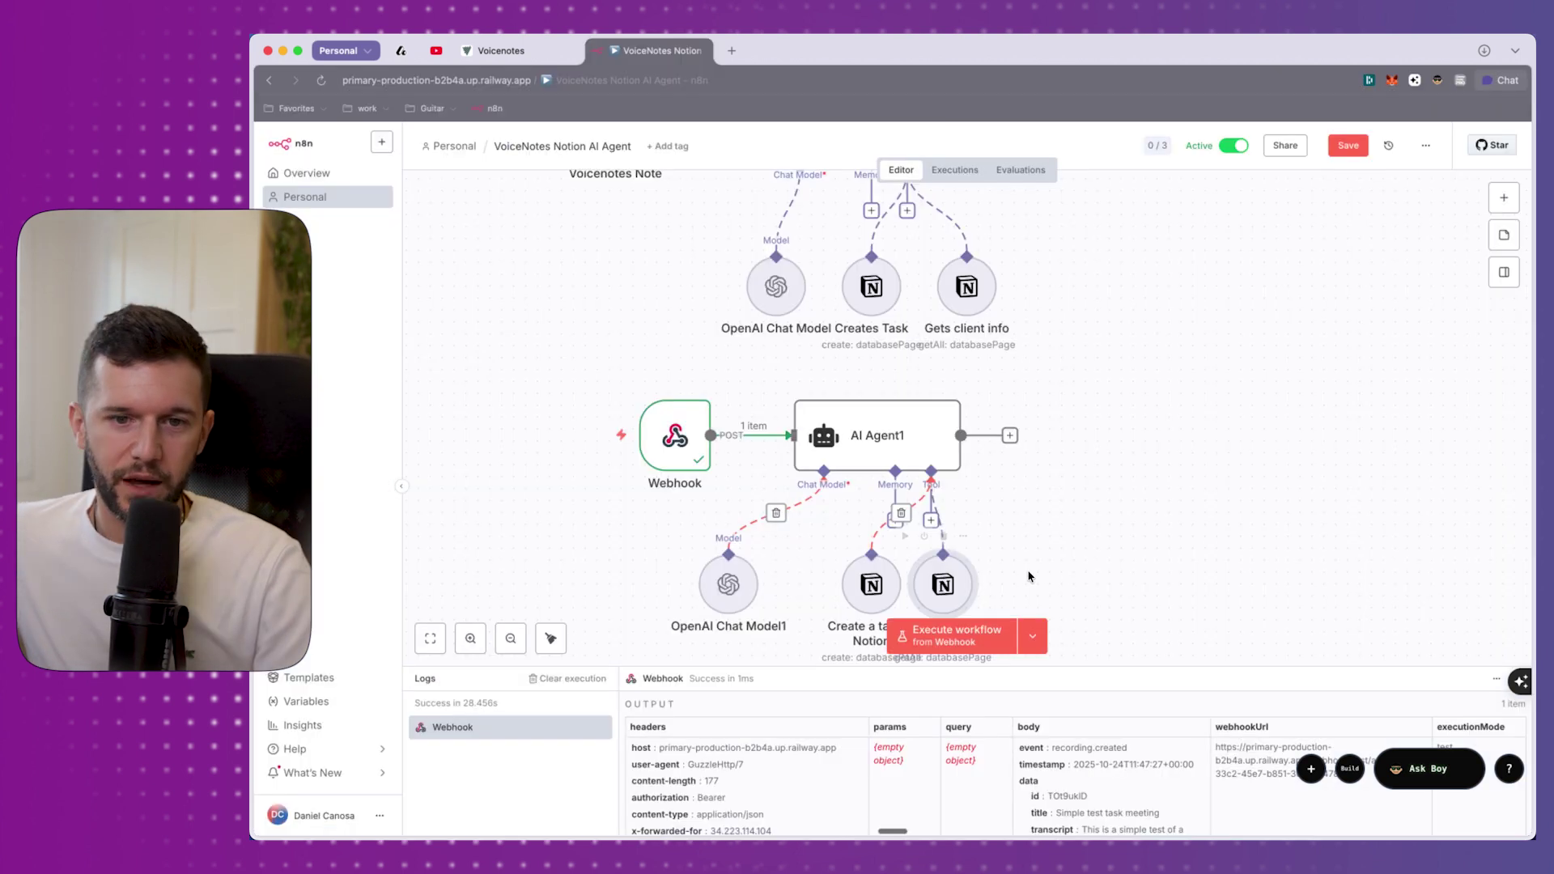
Step: Run a test triggered by a new voice note, then open AI Agent1 to confirm the invoice task
click(1043, 516)
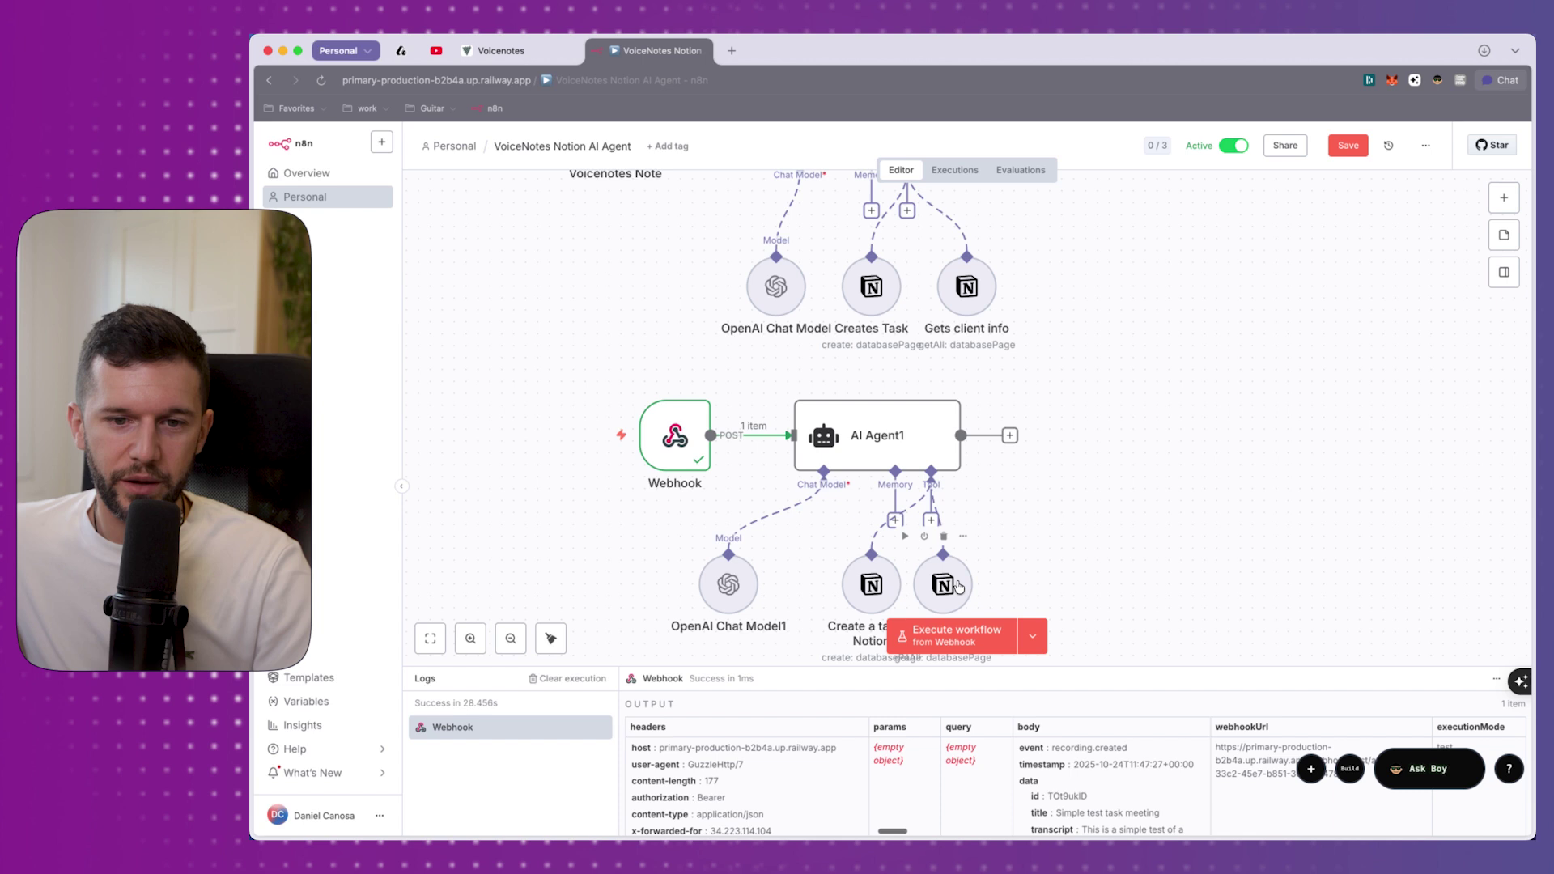
scroll(959, 587, down, 2)
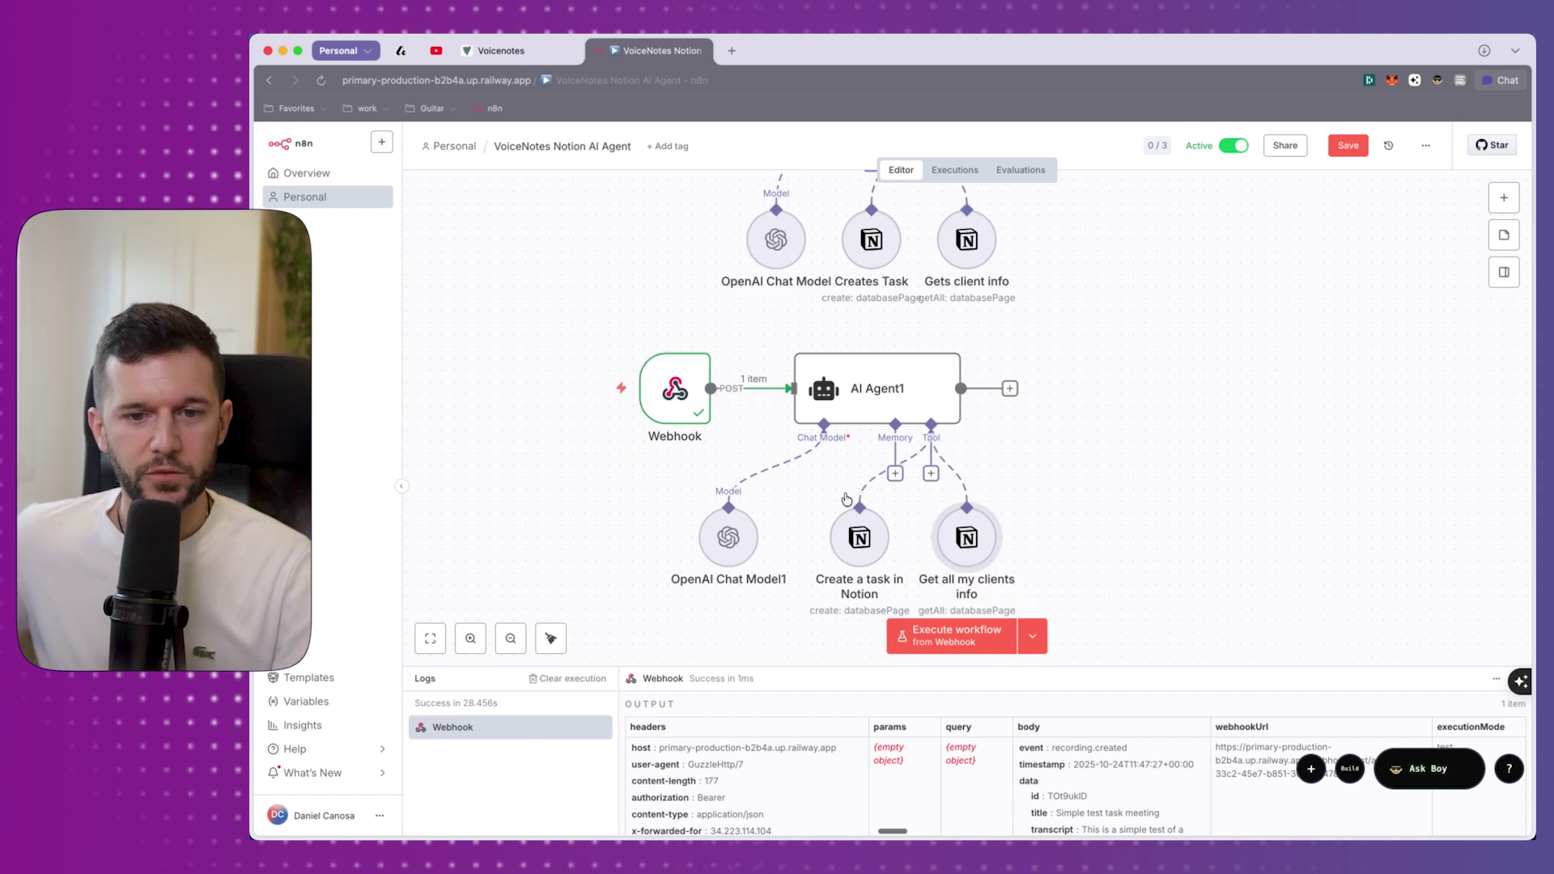
click(927, 643)
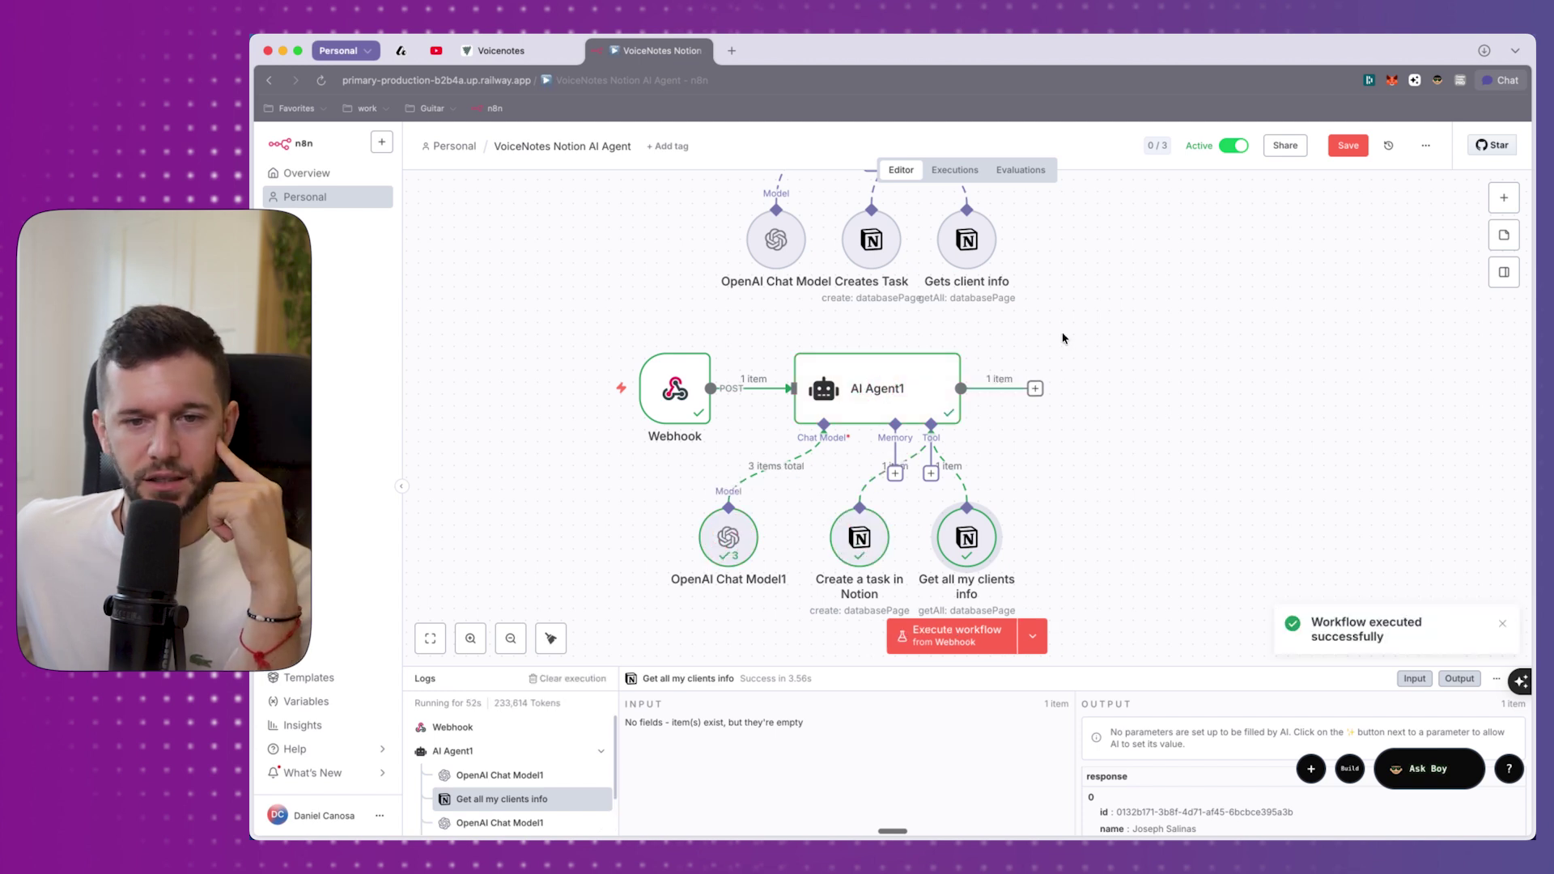
click(639, 817)
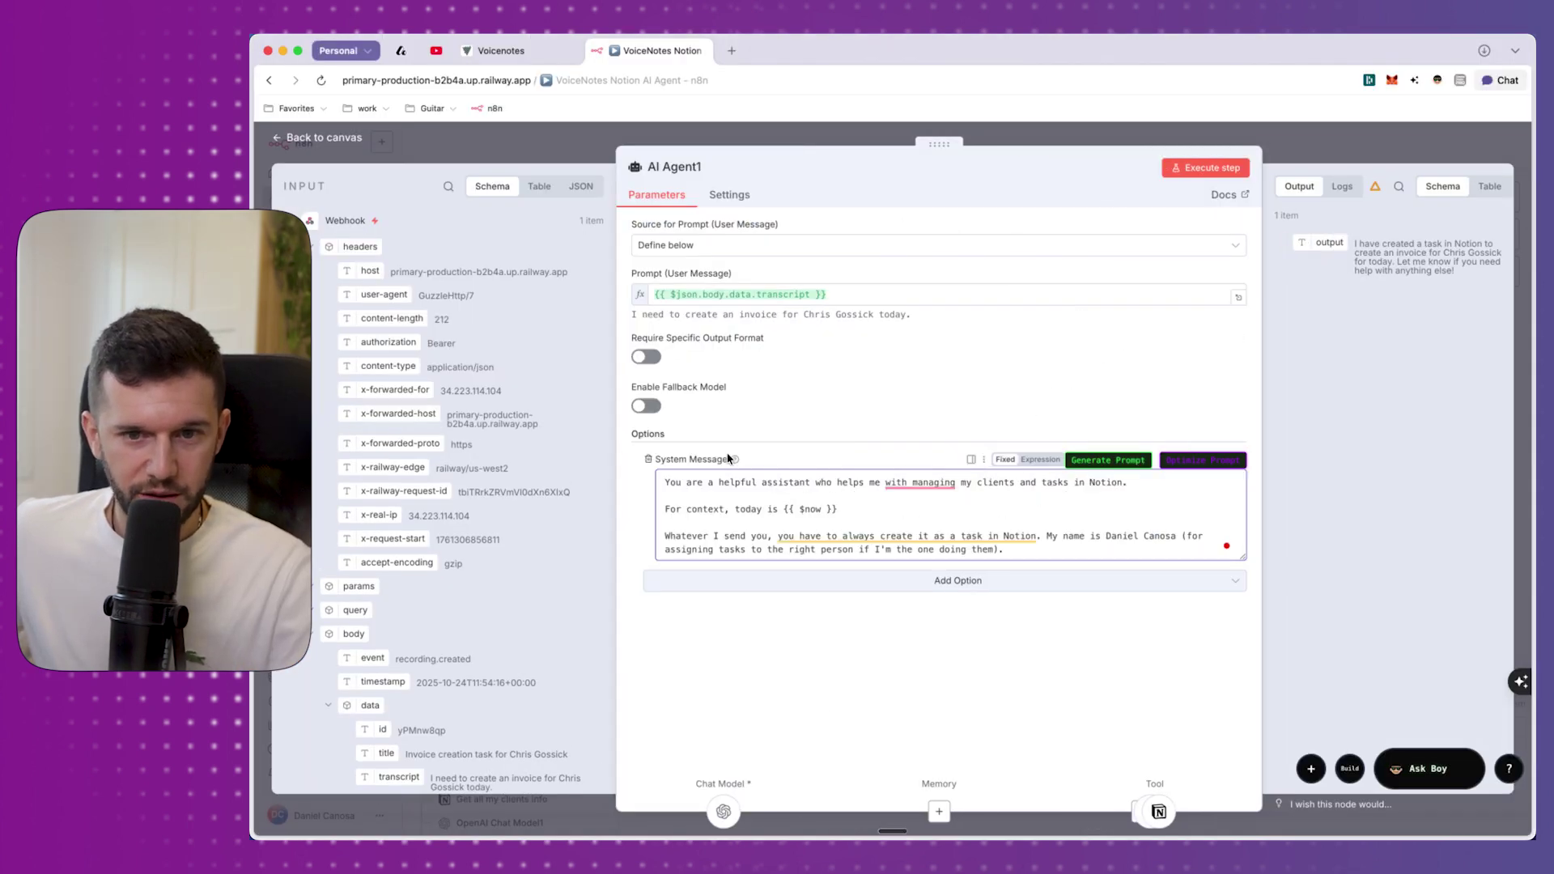
Step: Switch AI Agent1's system message to Expression so {{ $now }} resolves to the current date and time
click(1041, 459)
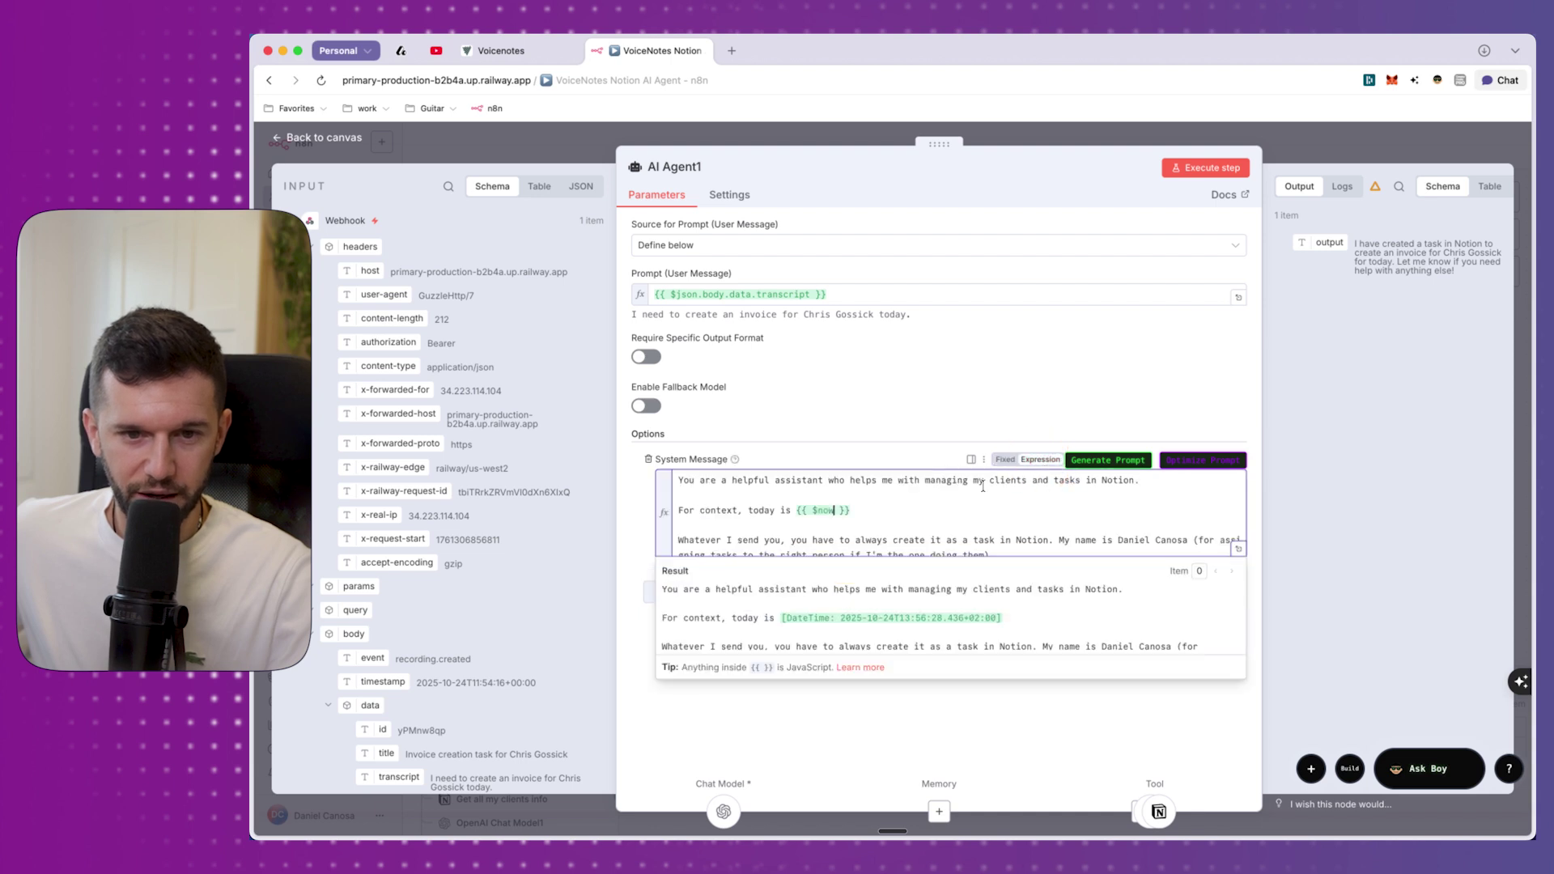
mouse_move(868, 512)
mouse_down()
mouse_move(792, 512)
mouse_move(856, 511)
mouse_up()
click(872, 515)
click(855, 511)
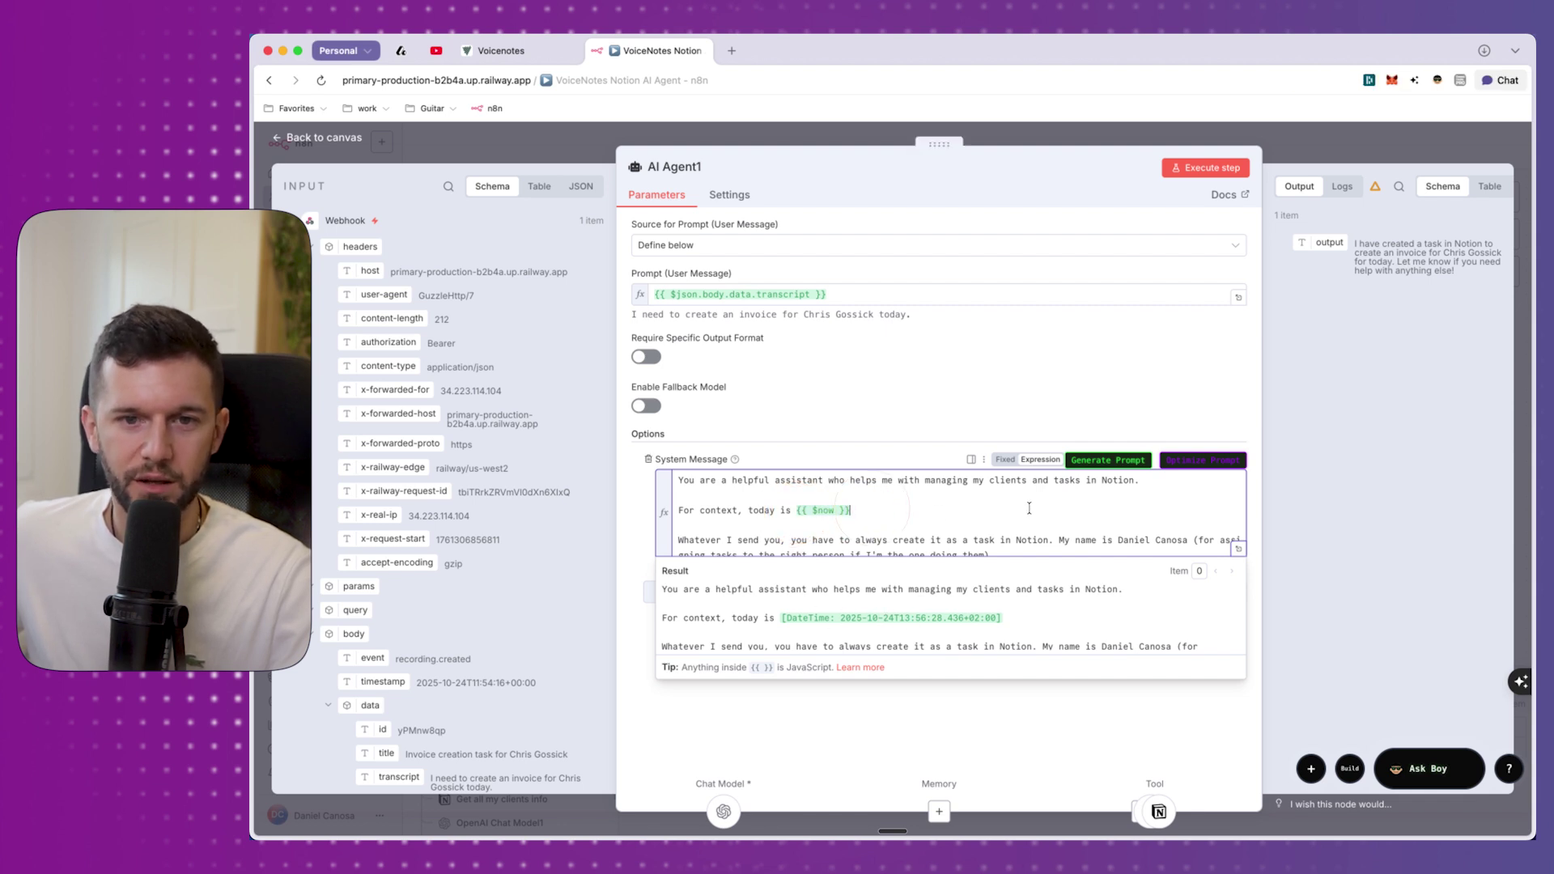
click(629, 824)
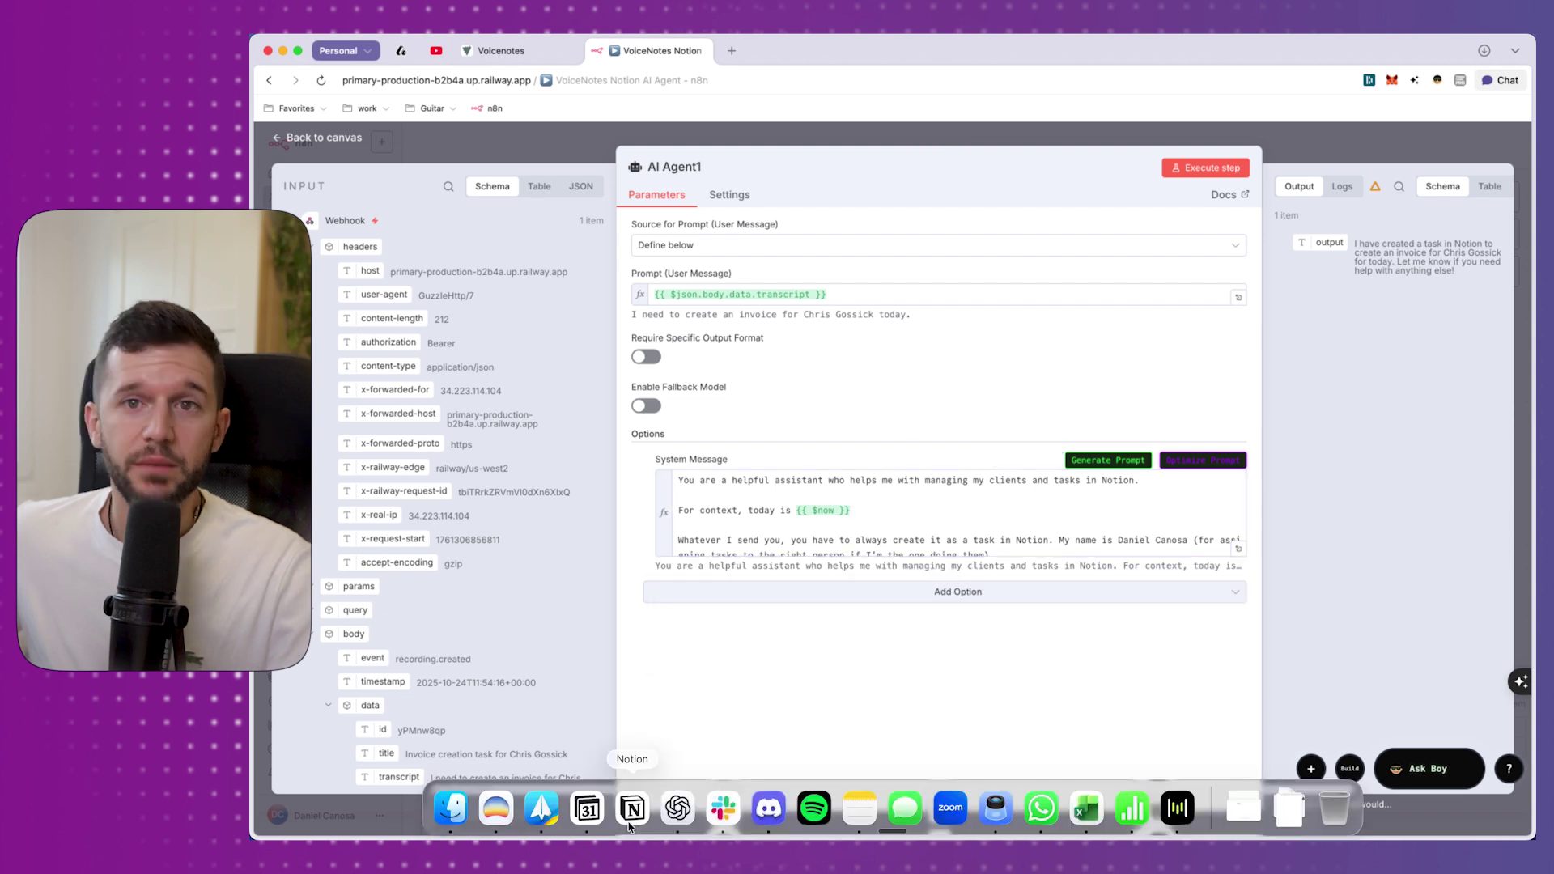
Step: Close the AI Agent1 editor and centre the Webhook and agent row on the canvas
key(Escape)
scroll(1084, 299, down, 4)
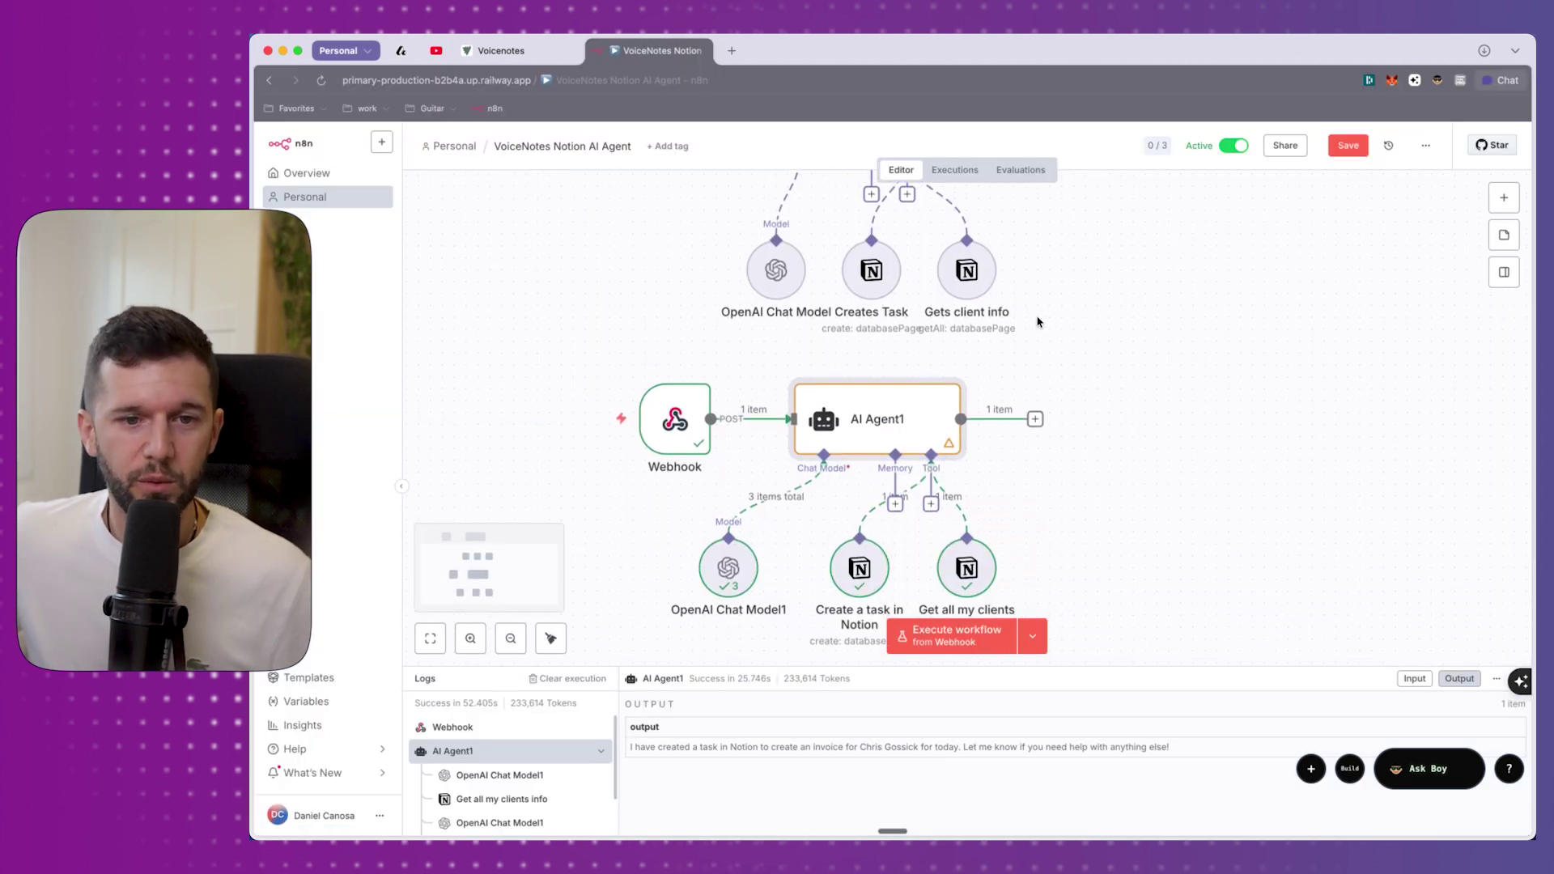
mouse_move(537, 444)
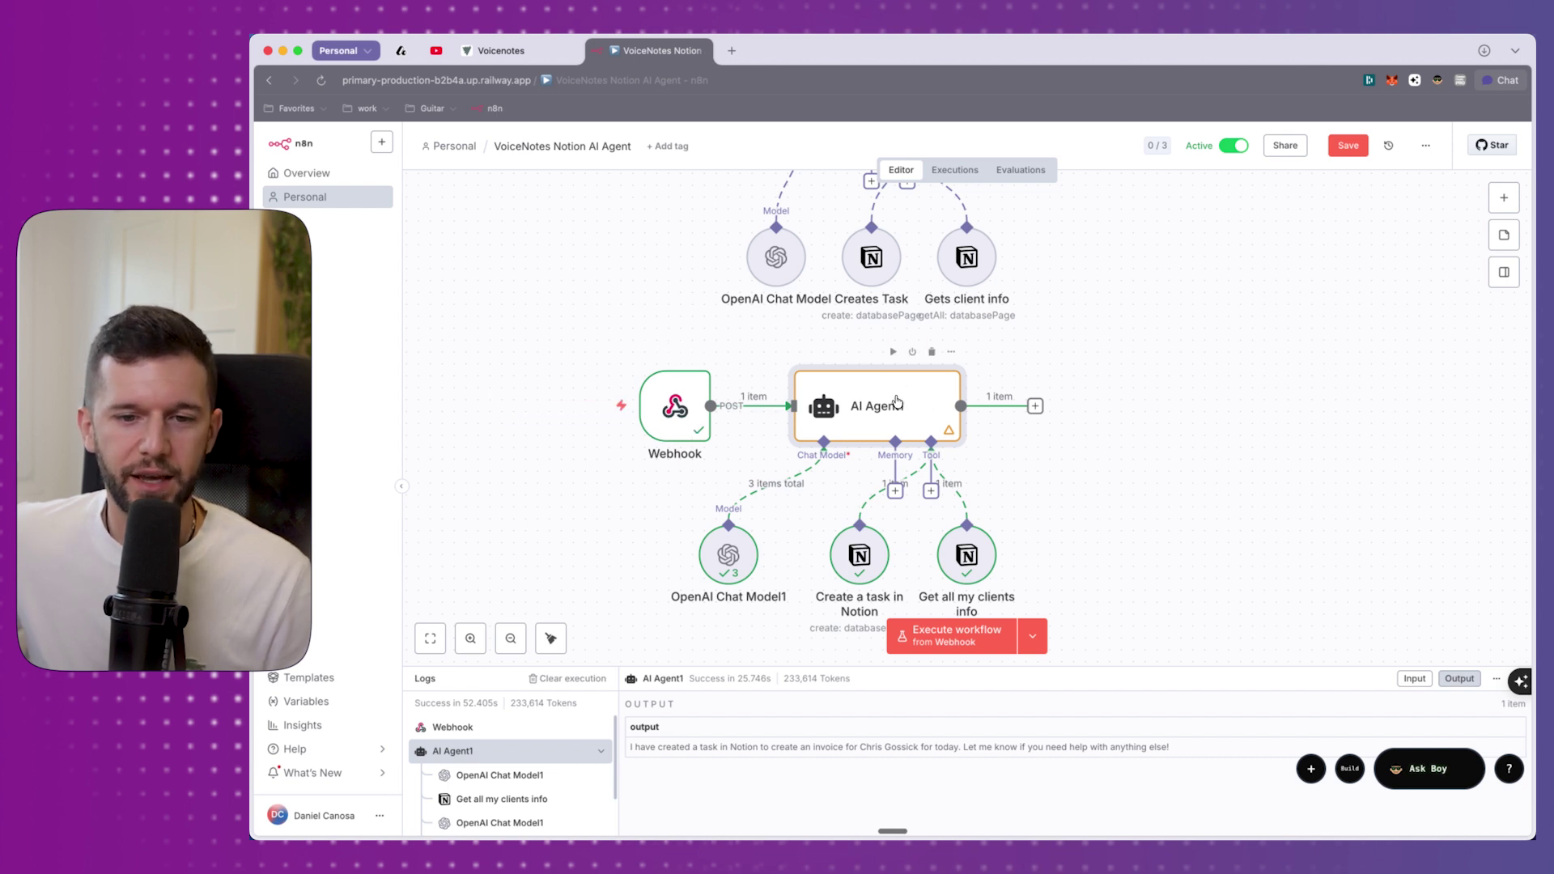
scroll(897, 401, down, 2)
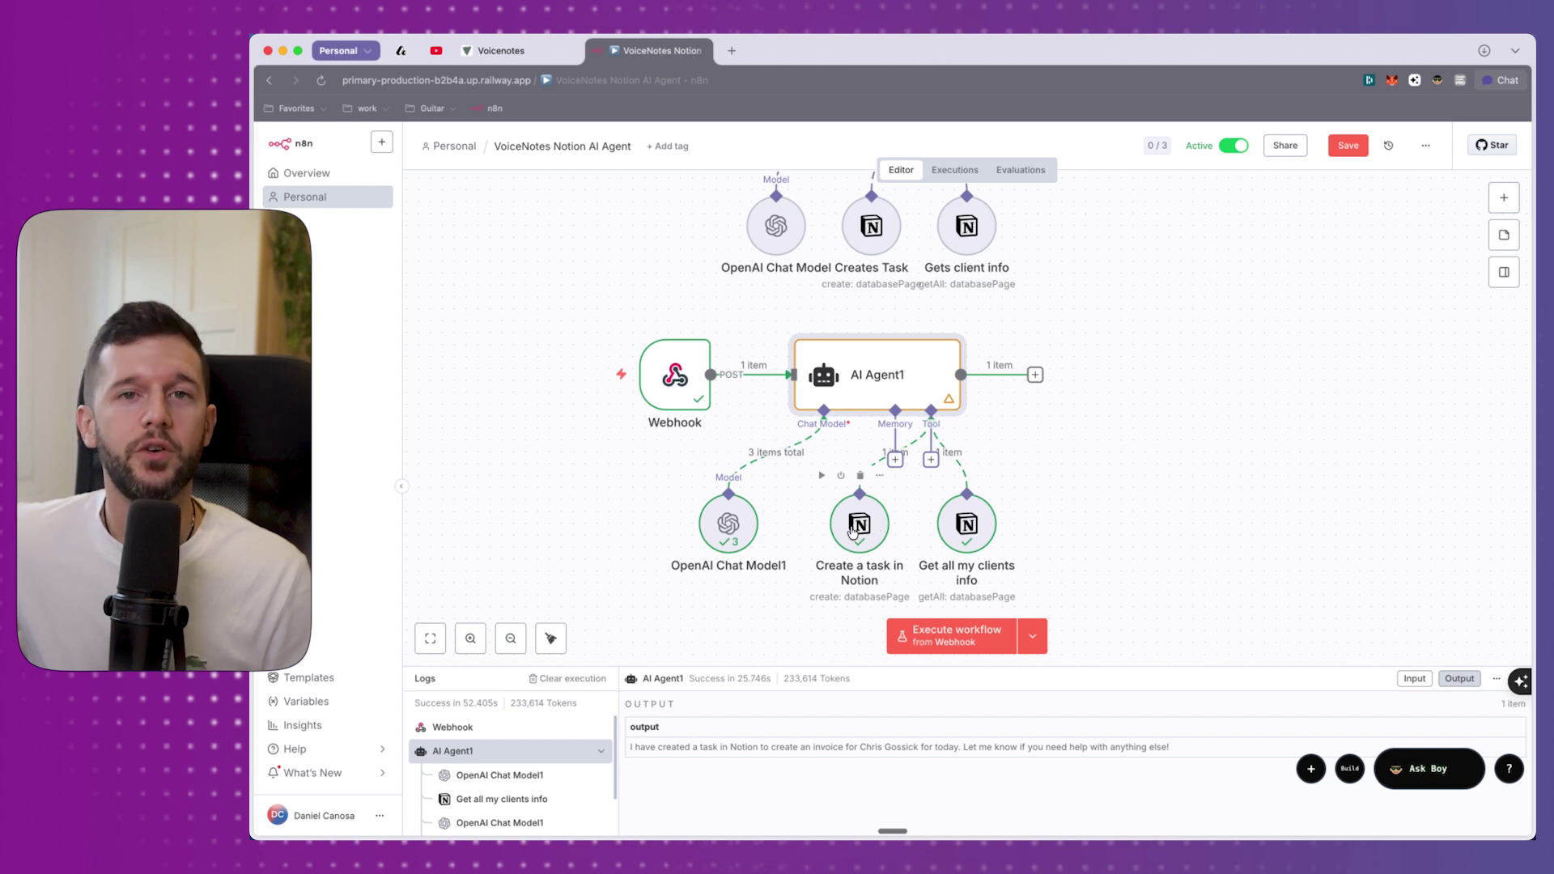
mouse_move(698, 371)
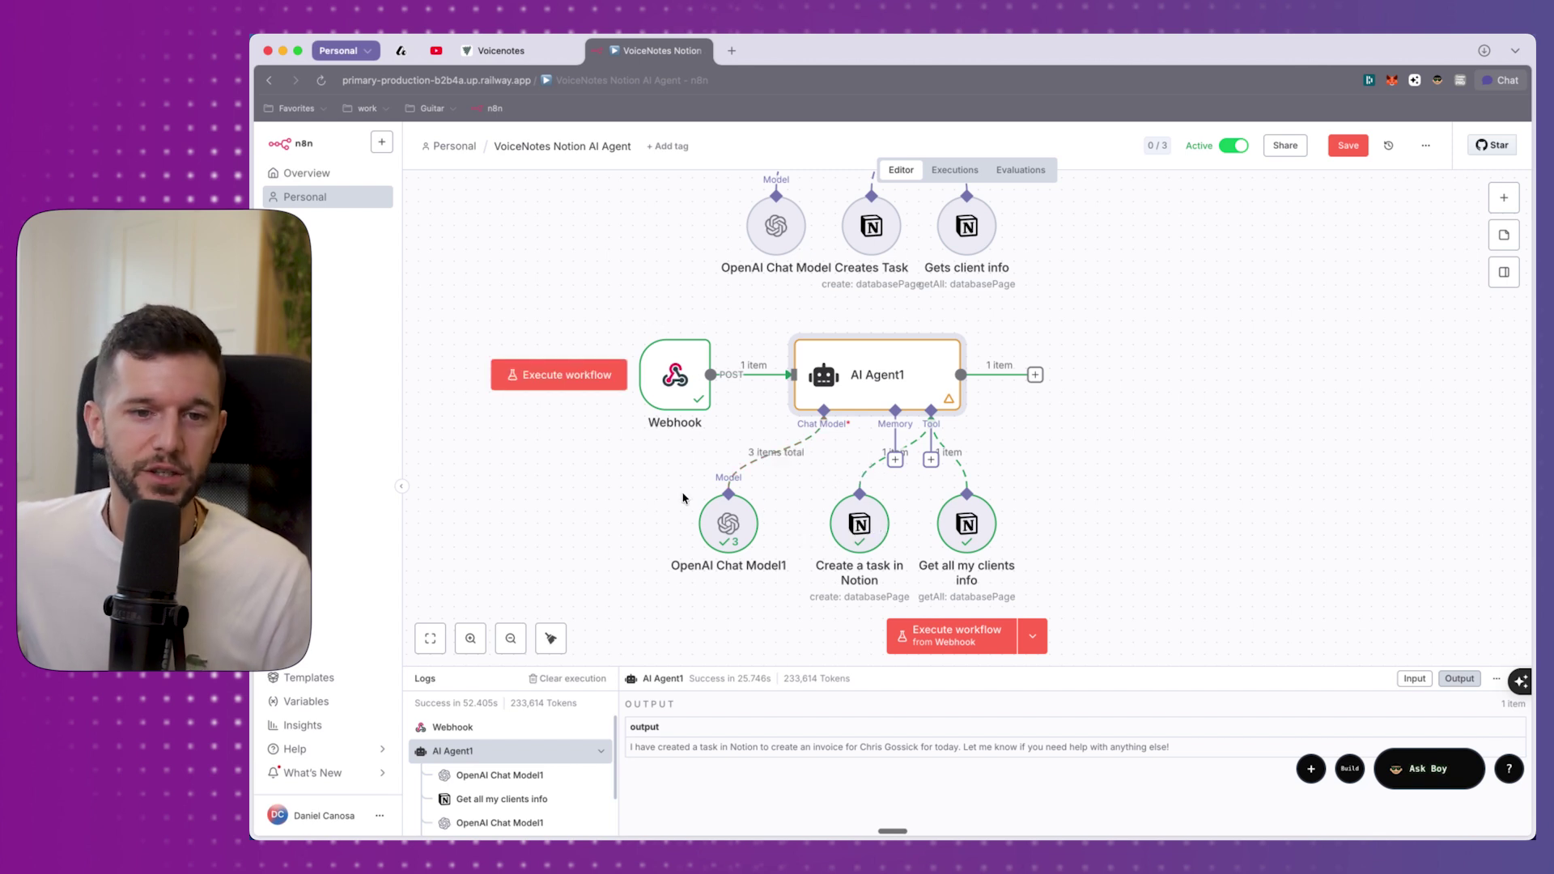